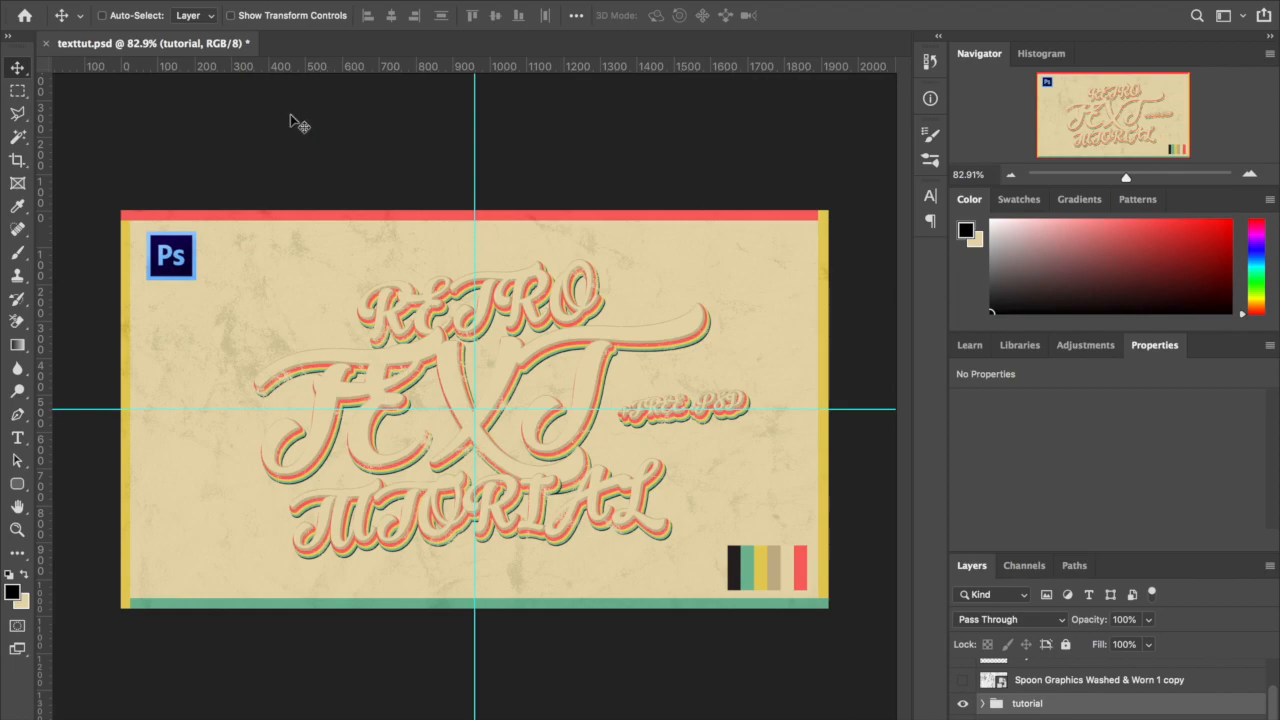
Hide the finished "tutorial" layer group so the design's background is clear of lettering.
scroll(291, 120, up, 3)
scroll(390, 305, up, 2)
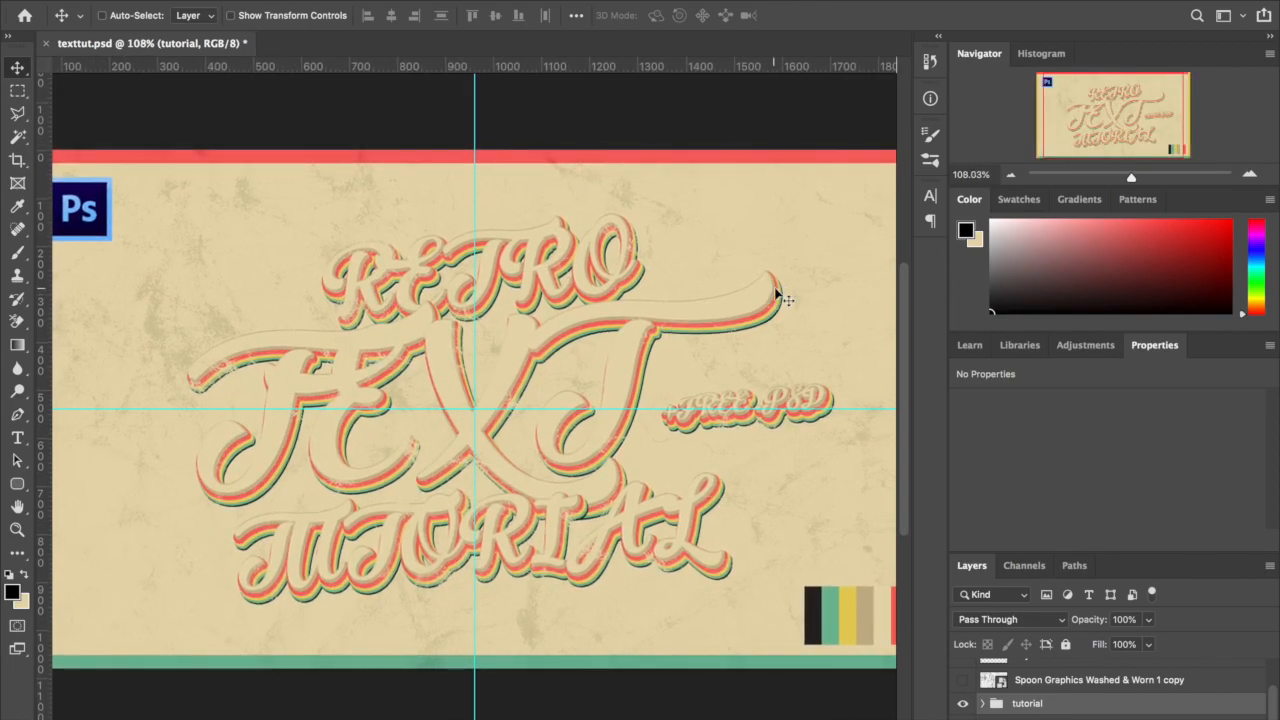
click(965, 705)
scroll(993, 708, up, 2)
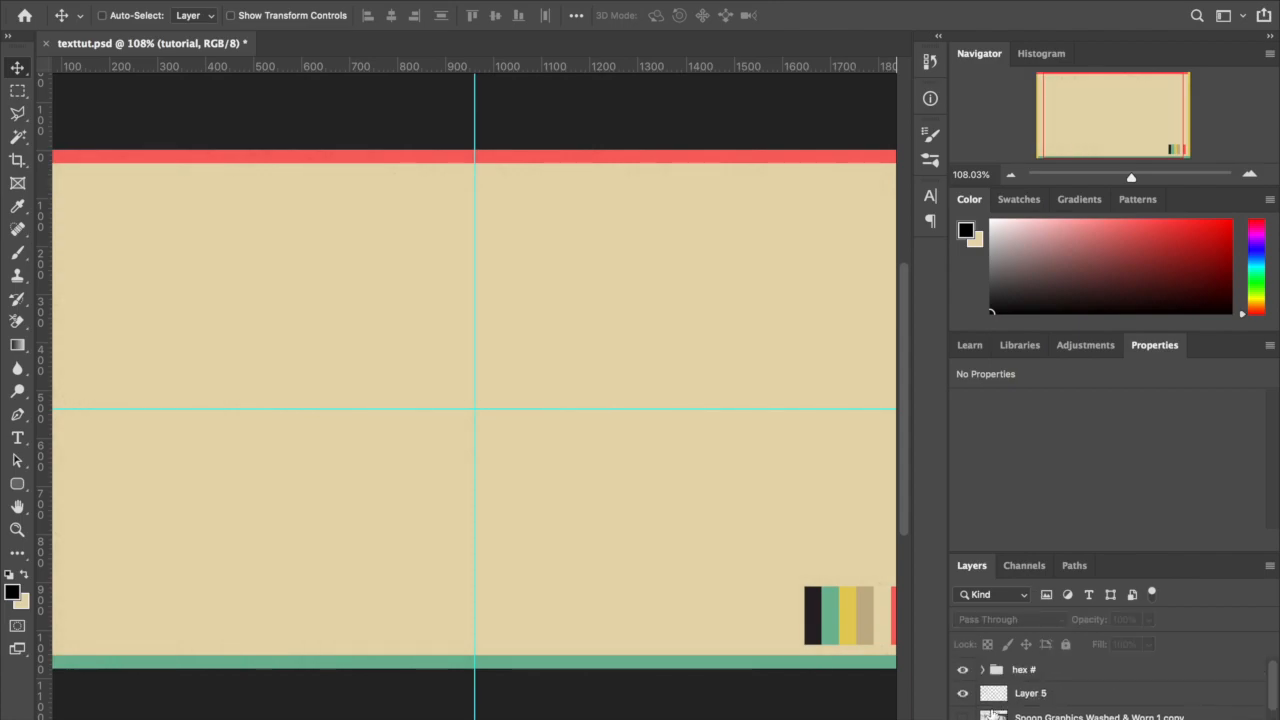
click(1040, 693)
click(17, 438)
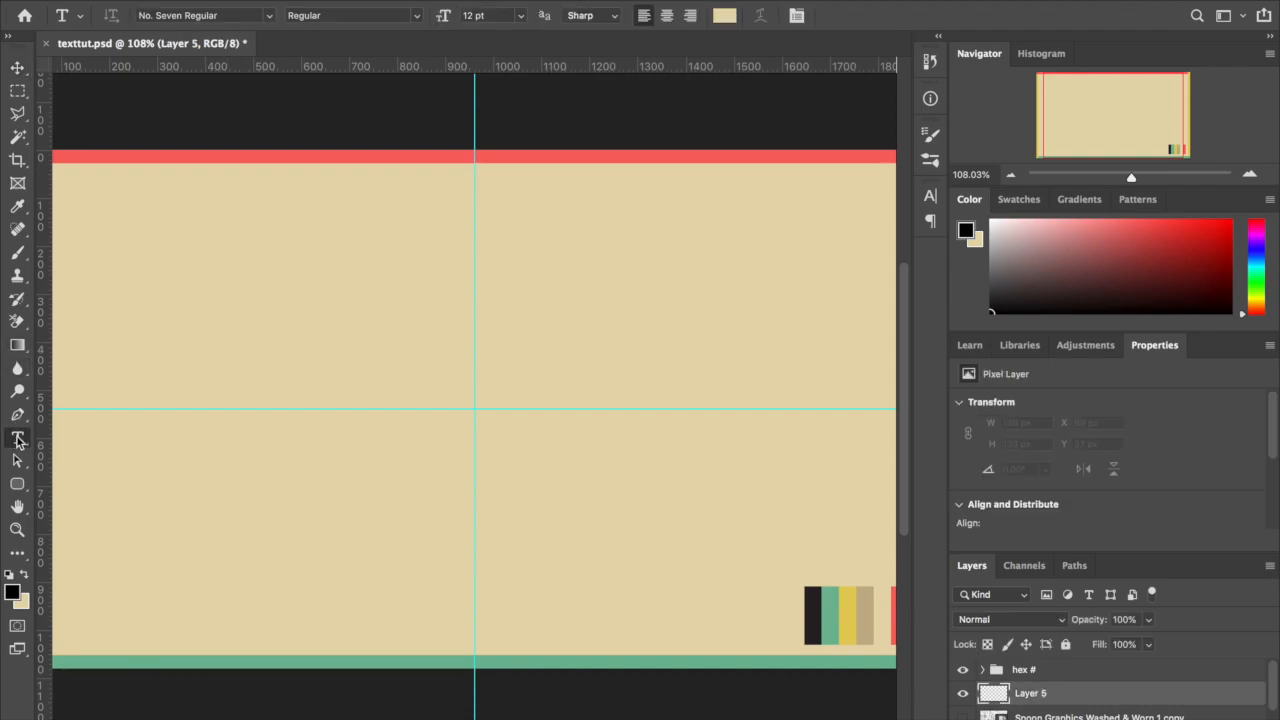
click(470, 409)
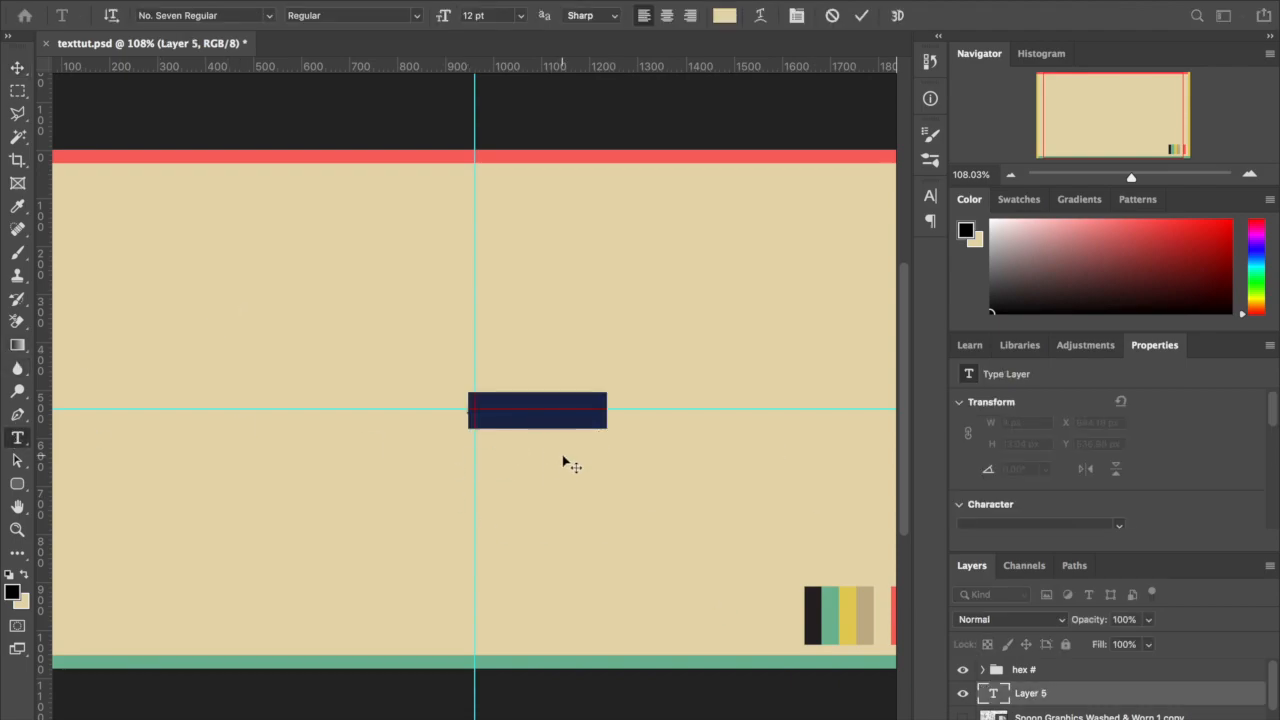
key(BackSpace)
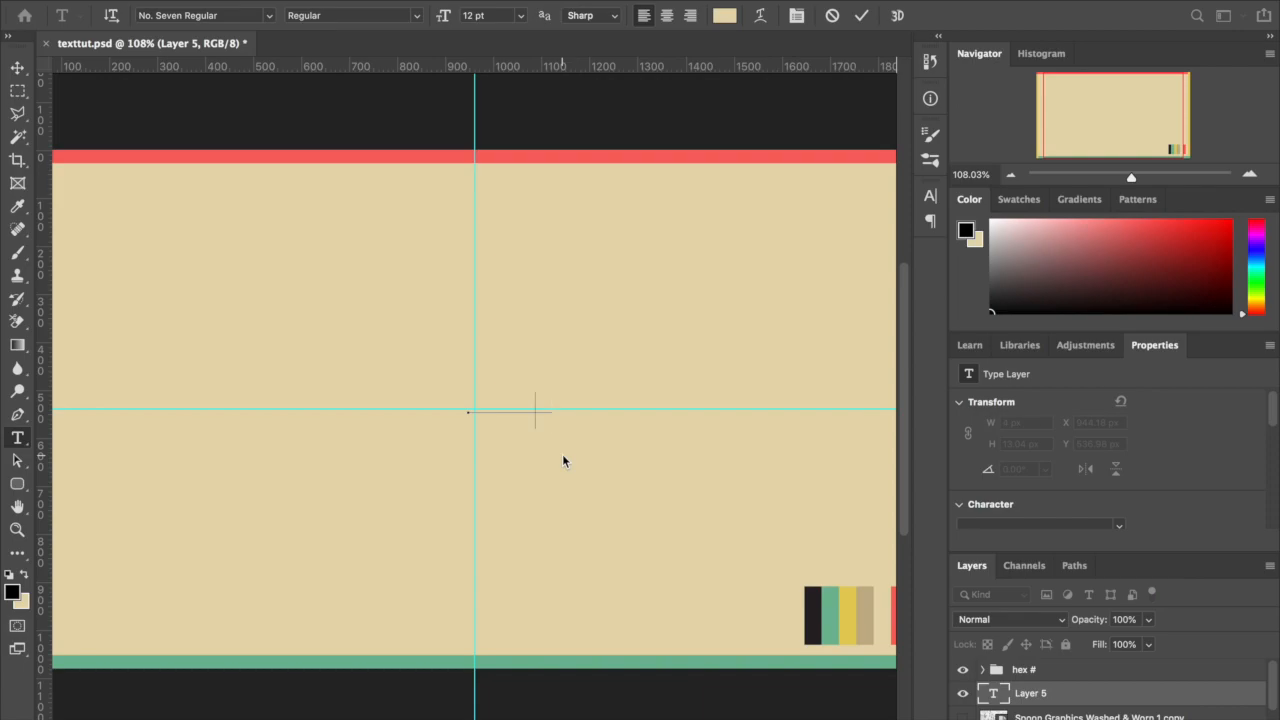
key(BackSpace)
text(Retro Text)
text(IAL)
click(17, 67)
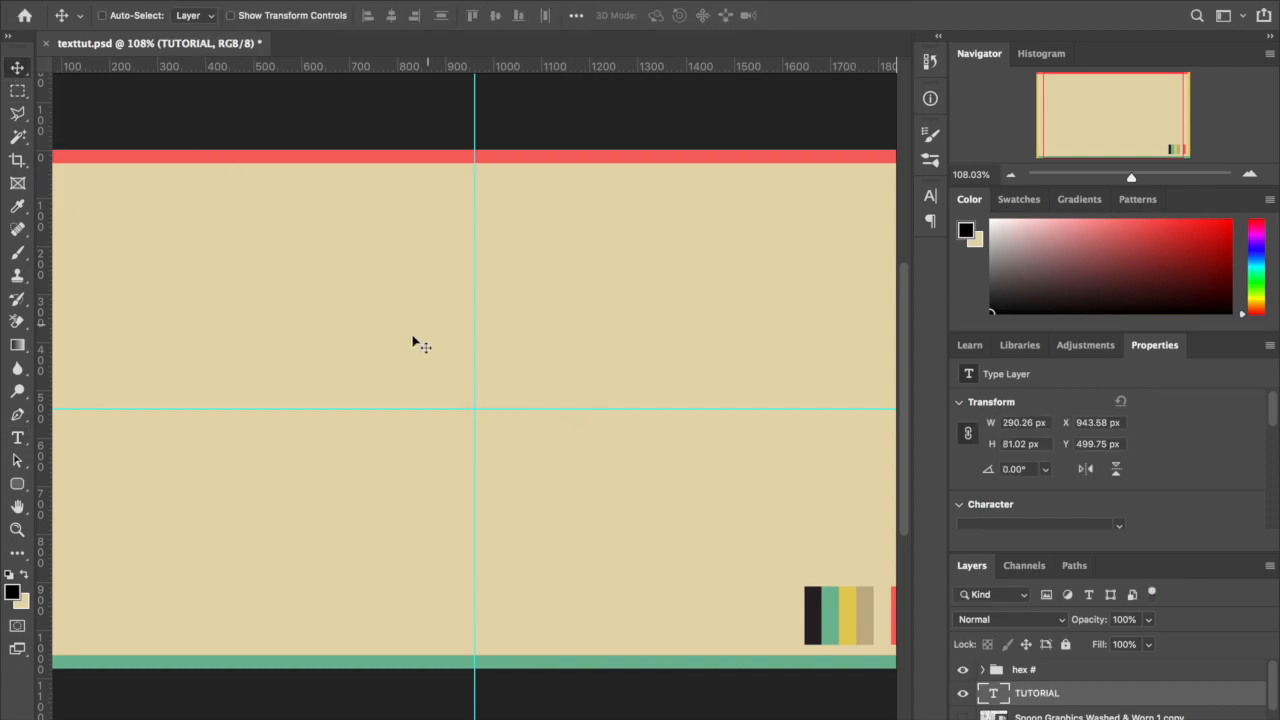
scroll(1070, 703, down, 2)
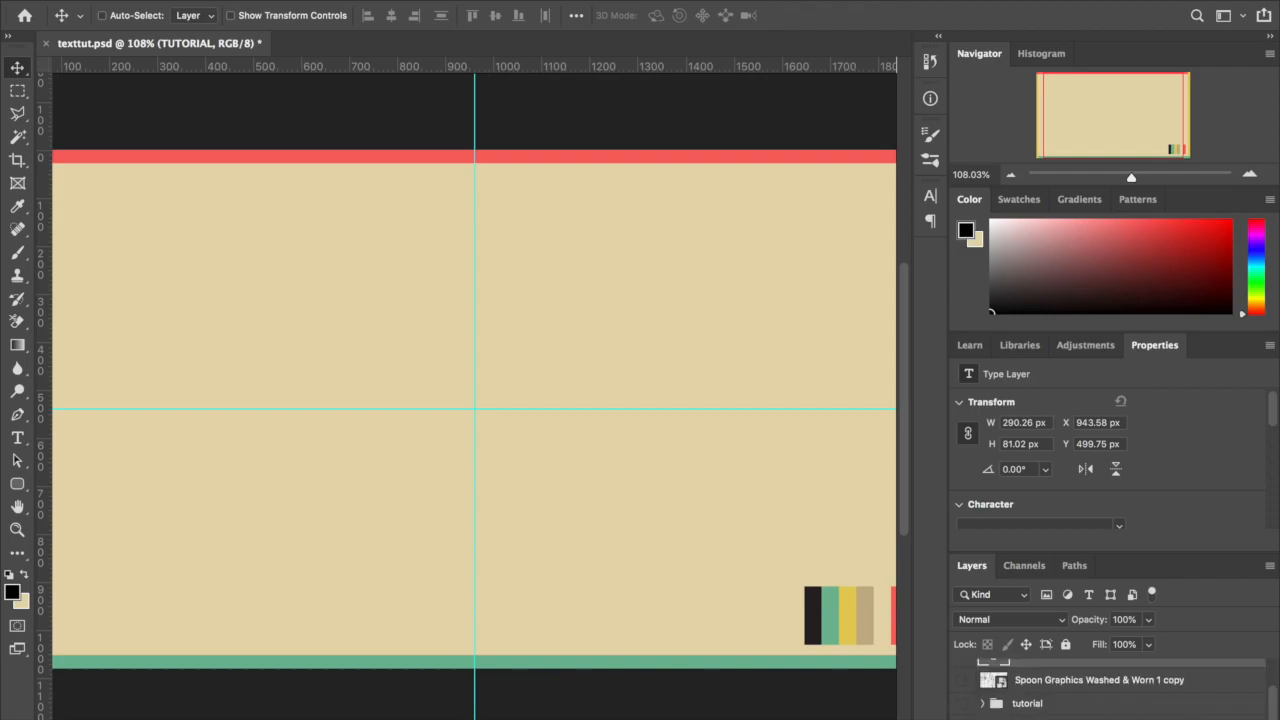
scroll(1070, 690, up, 2)
drag(729, 491, 565, 567)
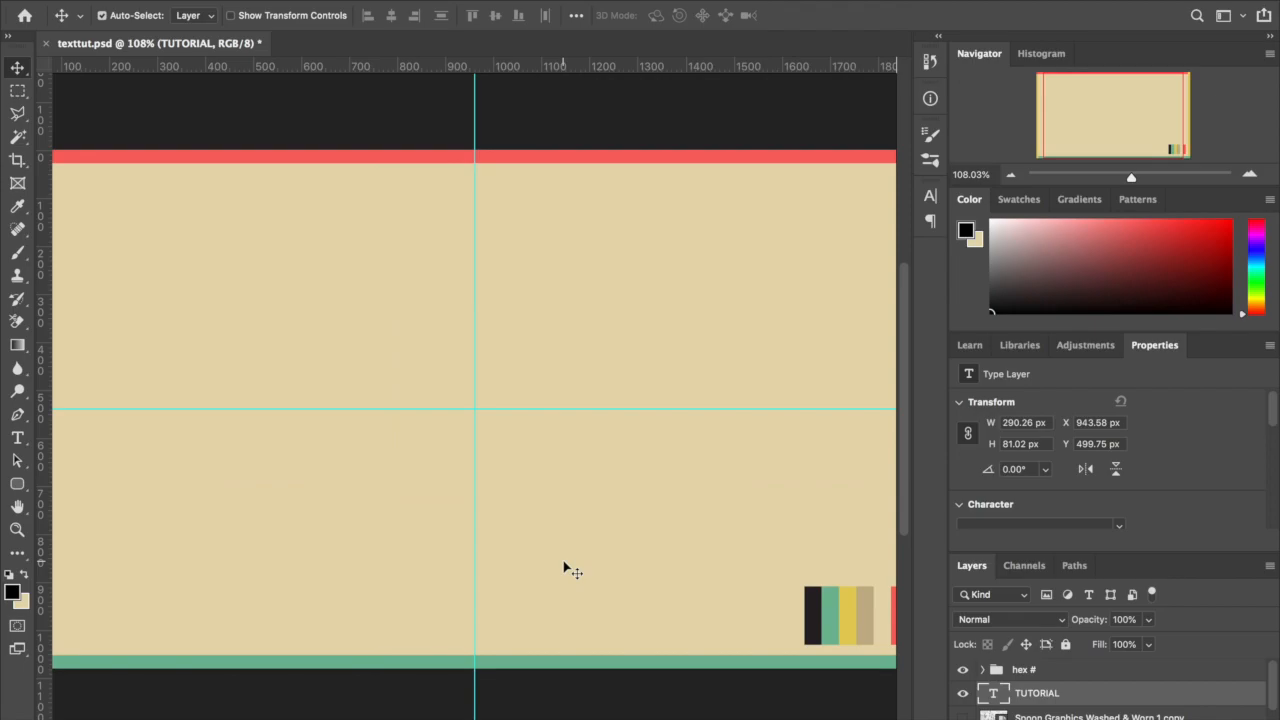
click(565, 567)
scroll(1112, 712, up, 1)
Select Layer 5 and set the Type tool's text colour to black.
click(1068, 698)
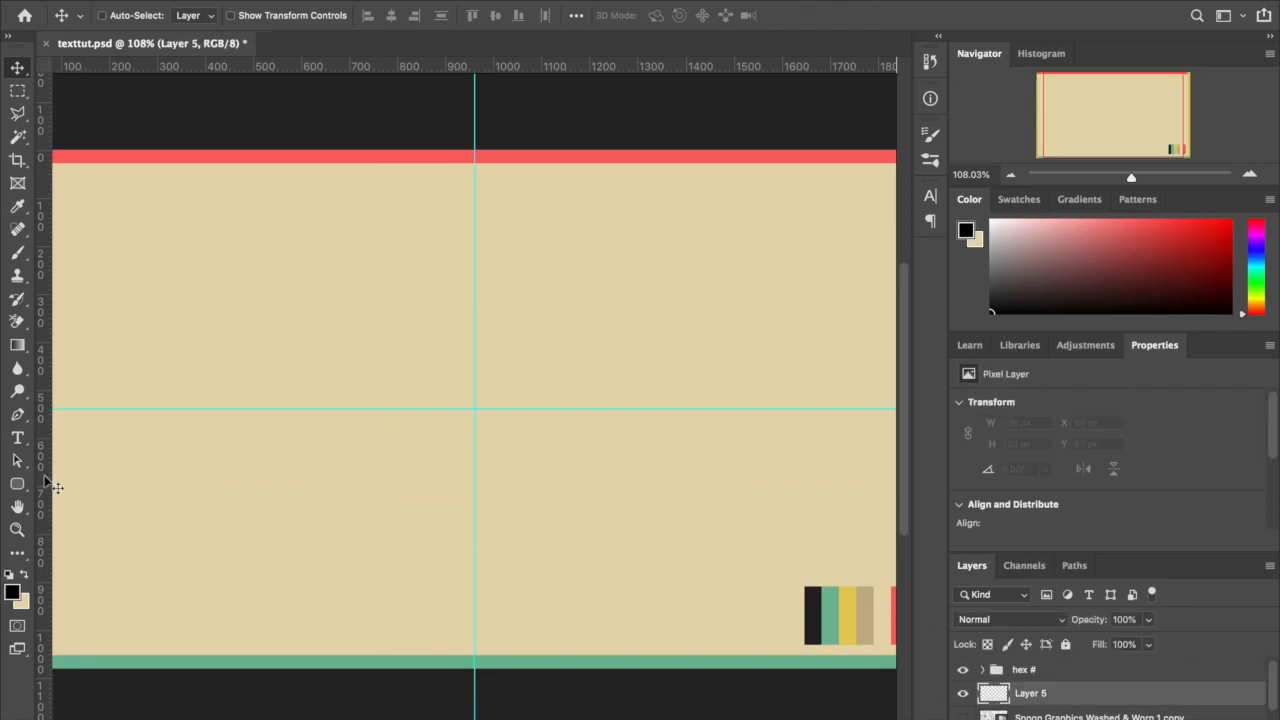
click(18, 438)
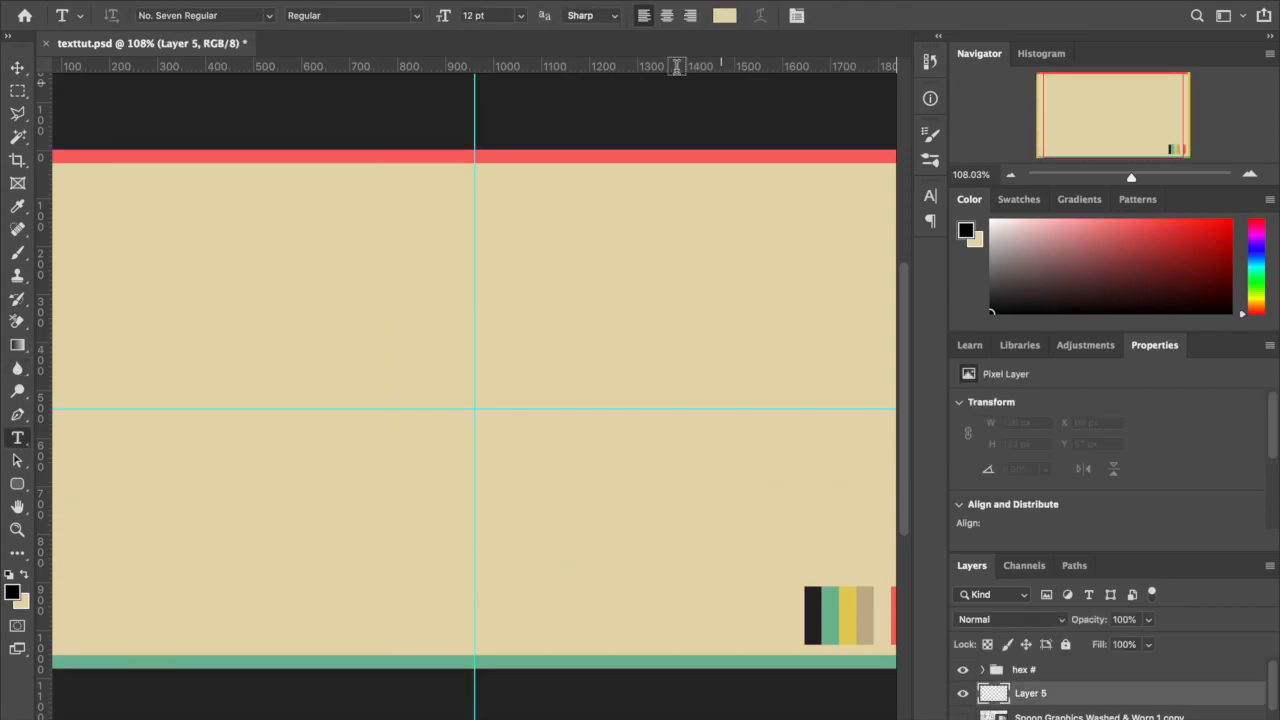
click(718, 15)
click(860, 428)
text(000000)
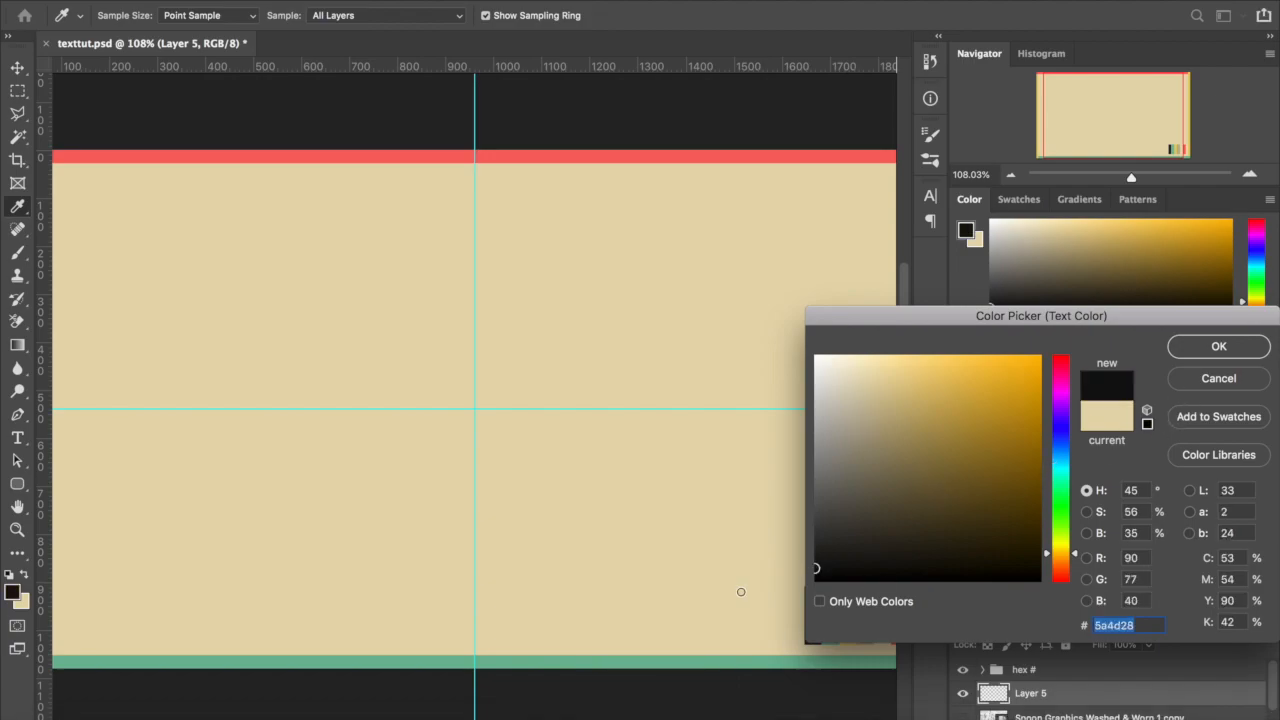
click(1219, 346)
Add the text "TUTORIAL" in No. Seven Regular at 12 pt near the centre of the canvas.
click(443, 431)
text(INTRO)
key(BackSpace)
key(BackSpace)
key(BackSpace)
key(BackSpace)
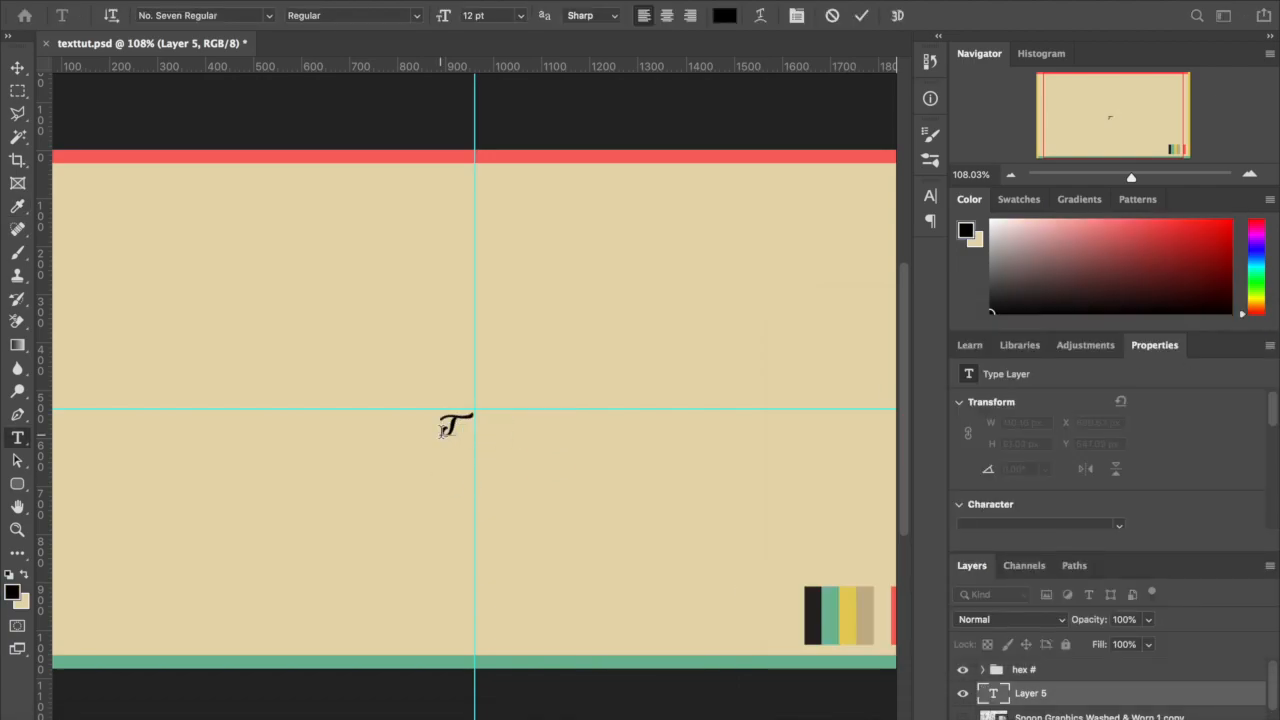
text(UTORIAL)
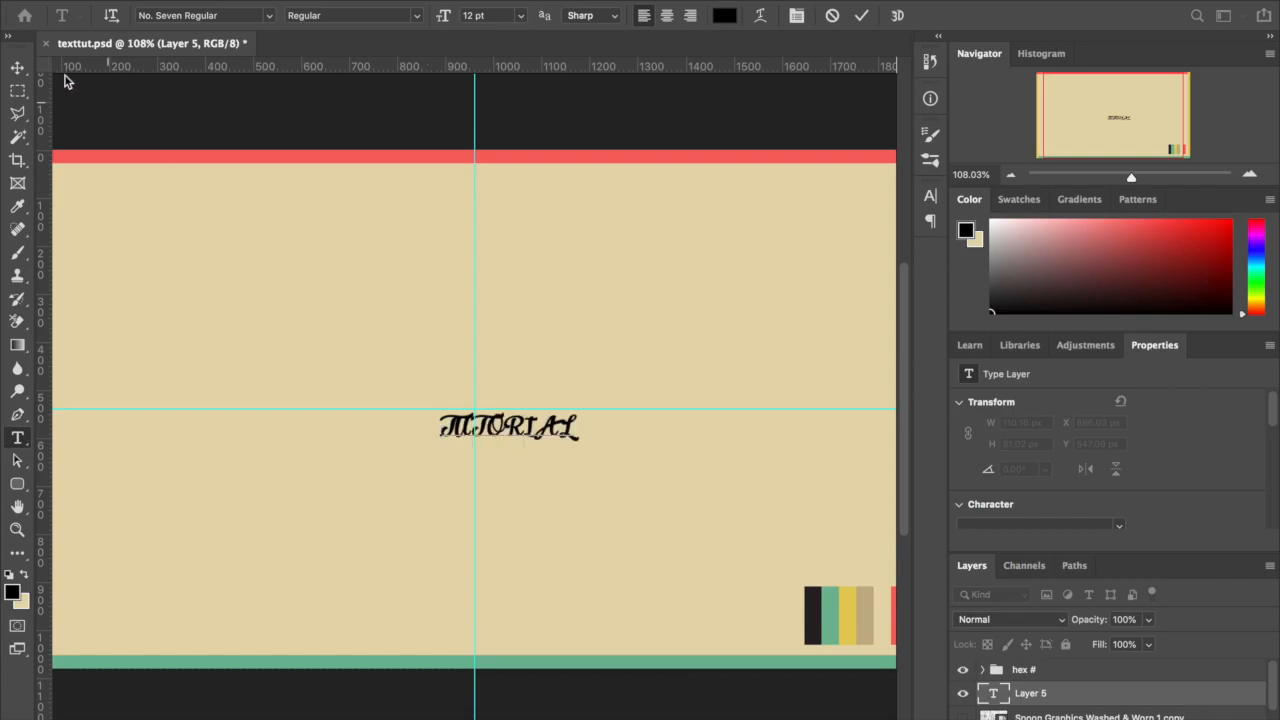
click(17, 67)
Enlarge the TUTORIAL text to about 1276 px wide and shift it slightly left toward the vertical guide.
key(ctrl+t)
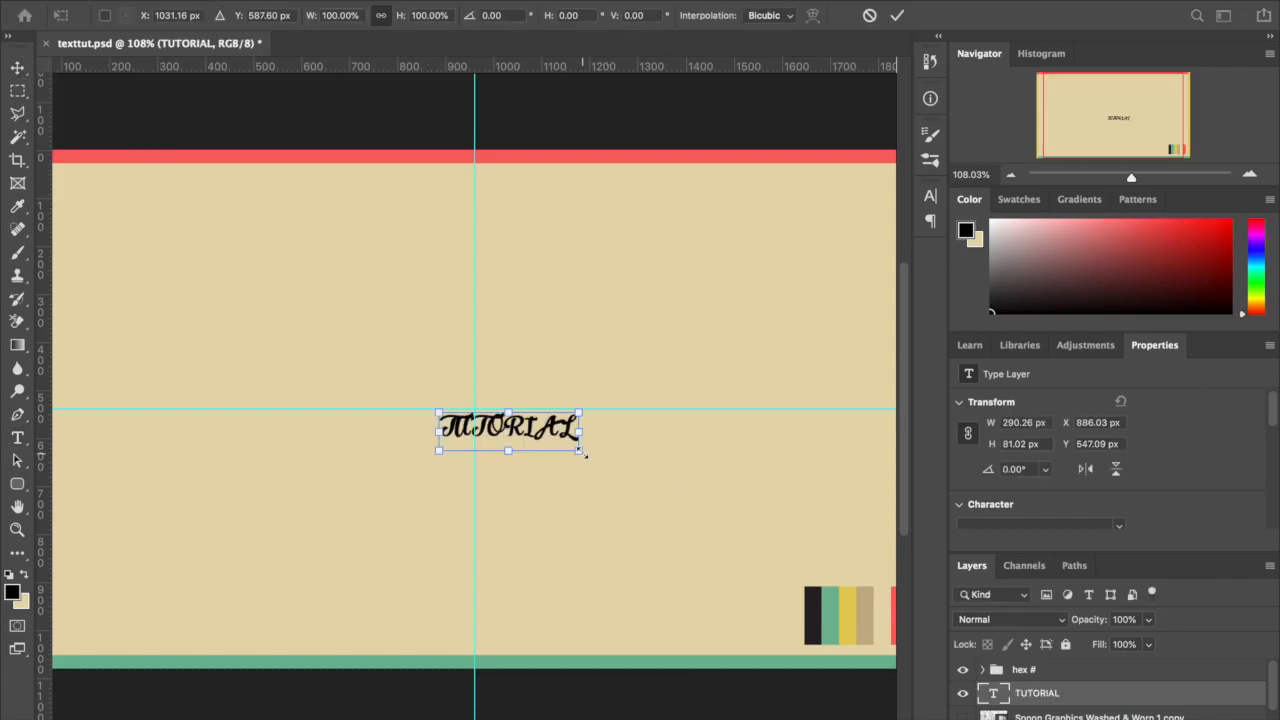
drag(664, 526, 796, 577)
key(Return)
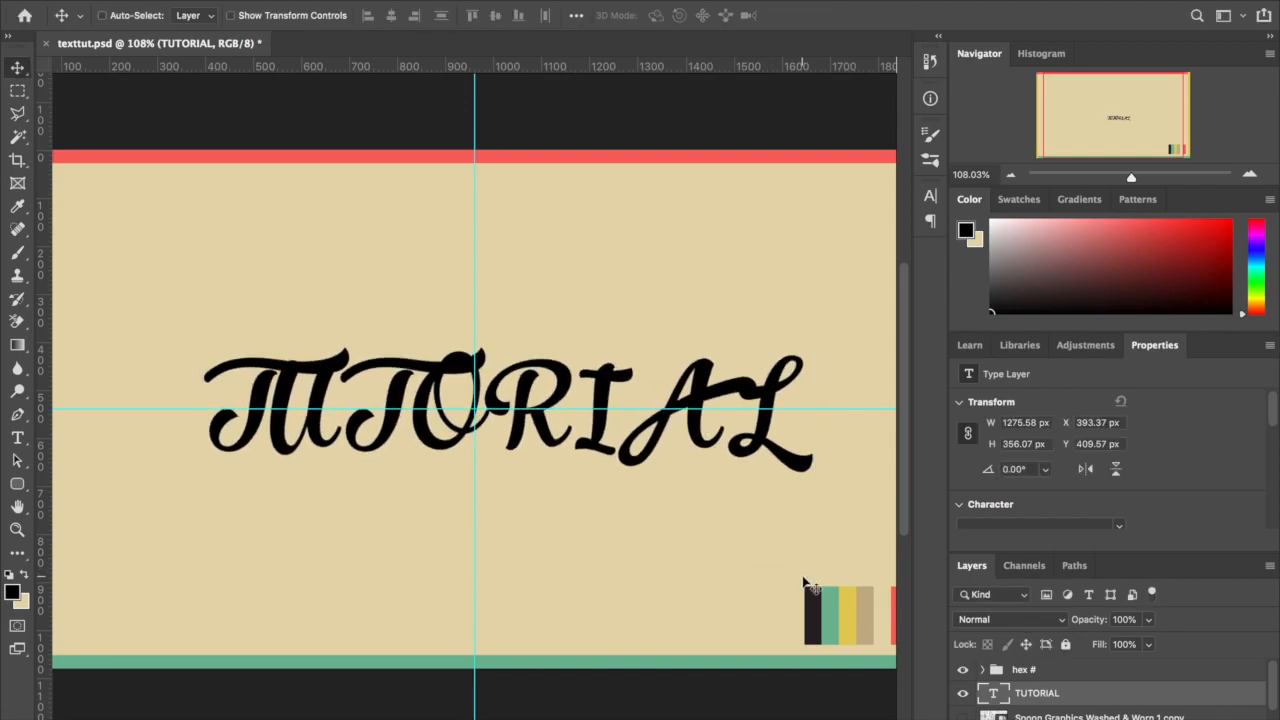
scroll(574, 514, down, 3)
drag(586, 514, 568, 509)
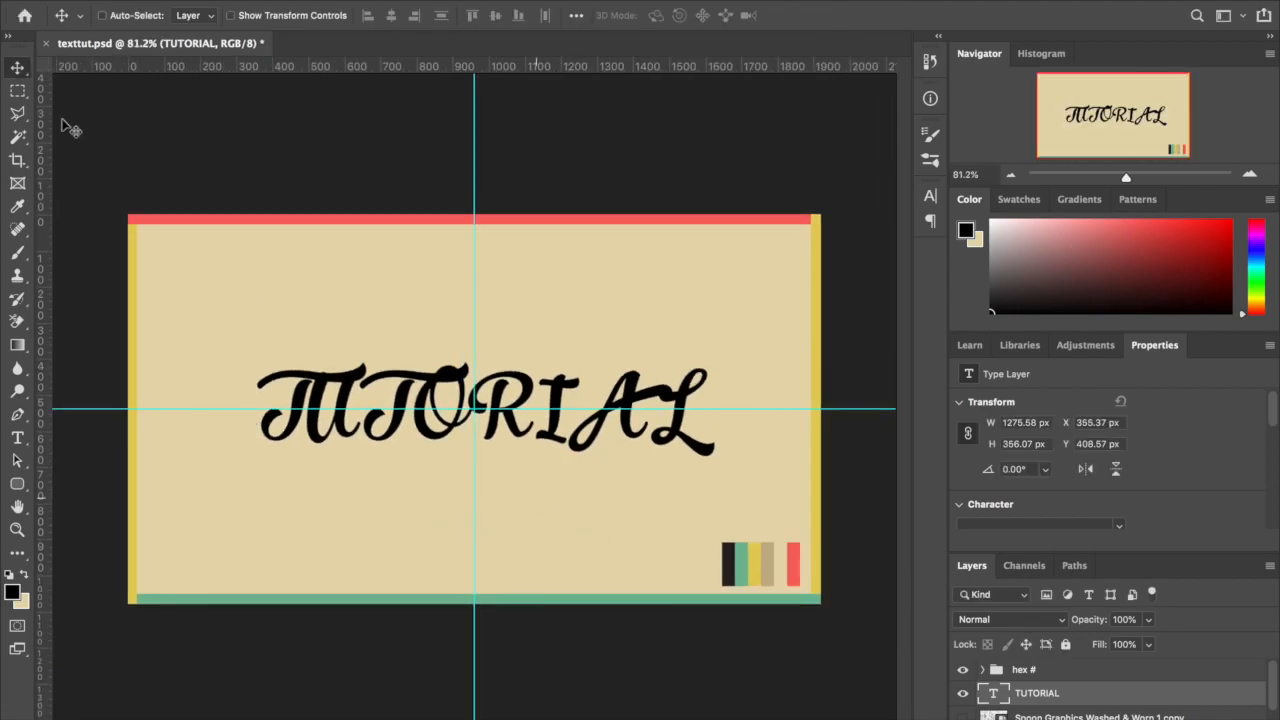
Select the whole canvas area with the Rectangular Marquee and centre the TUTORIAL text horizontally within it.
click(17, 93)
scroll(266, 229, down, 2)
drag(238, 277, 710, 542)
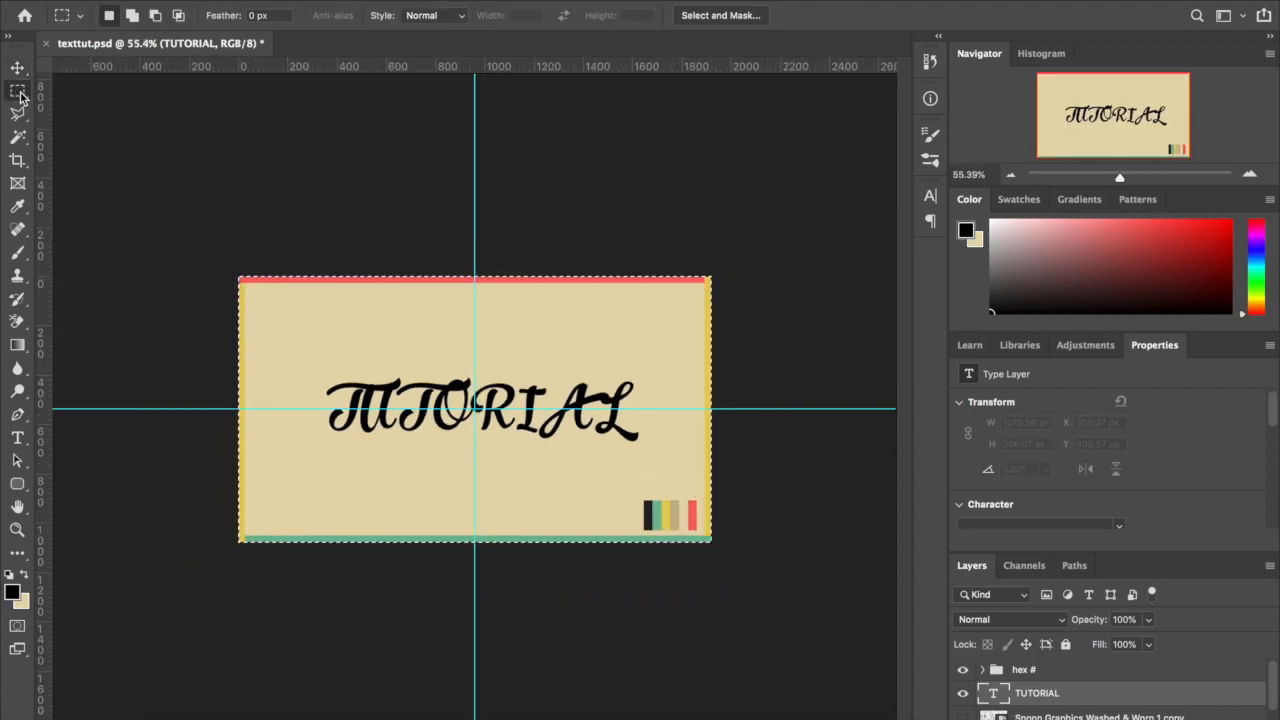
click(17, 68)
click(391, 16)
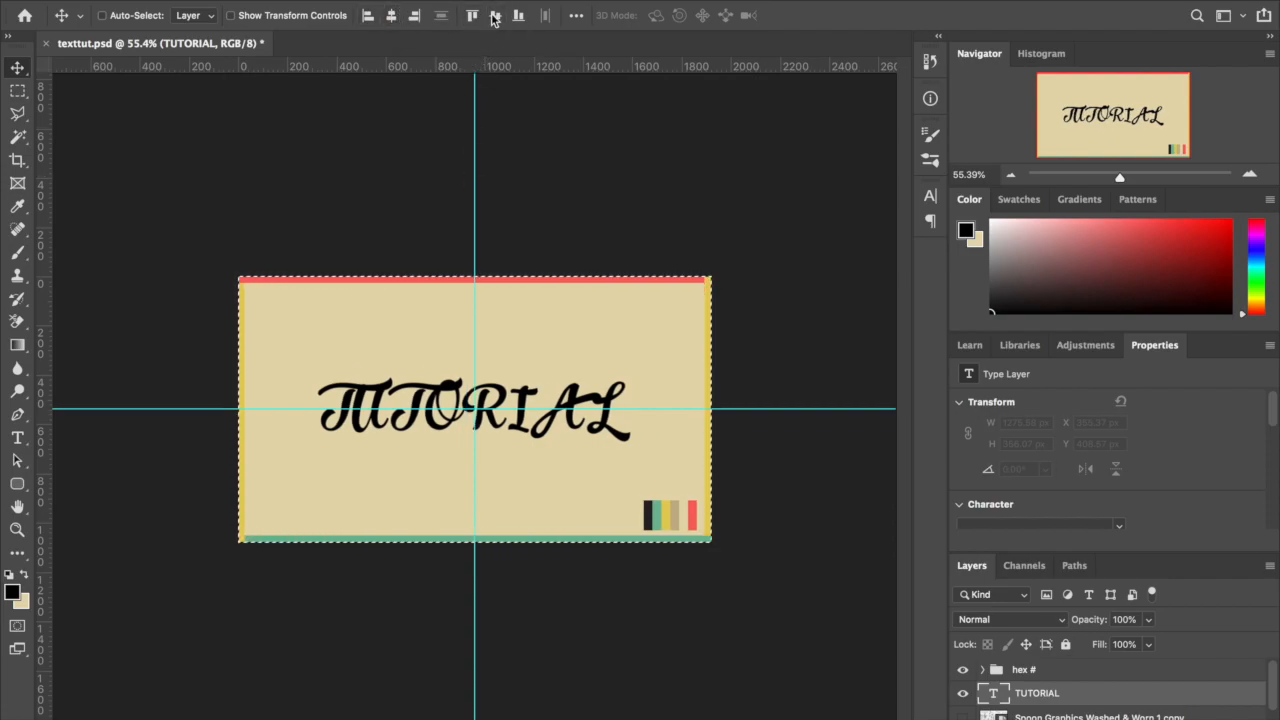
Skew the TUTORIAL text upward at its right end to about 467 px overall height.
scroll(505, 385, up, 1)
scroll(505, 385, up, 2)
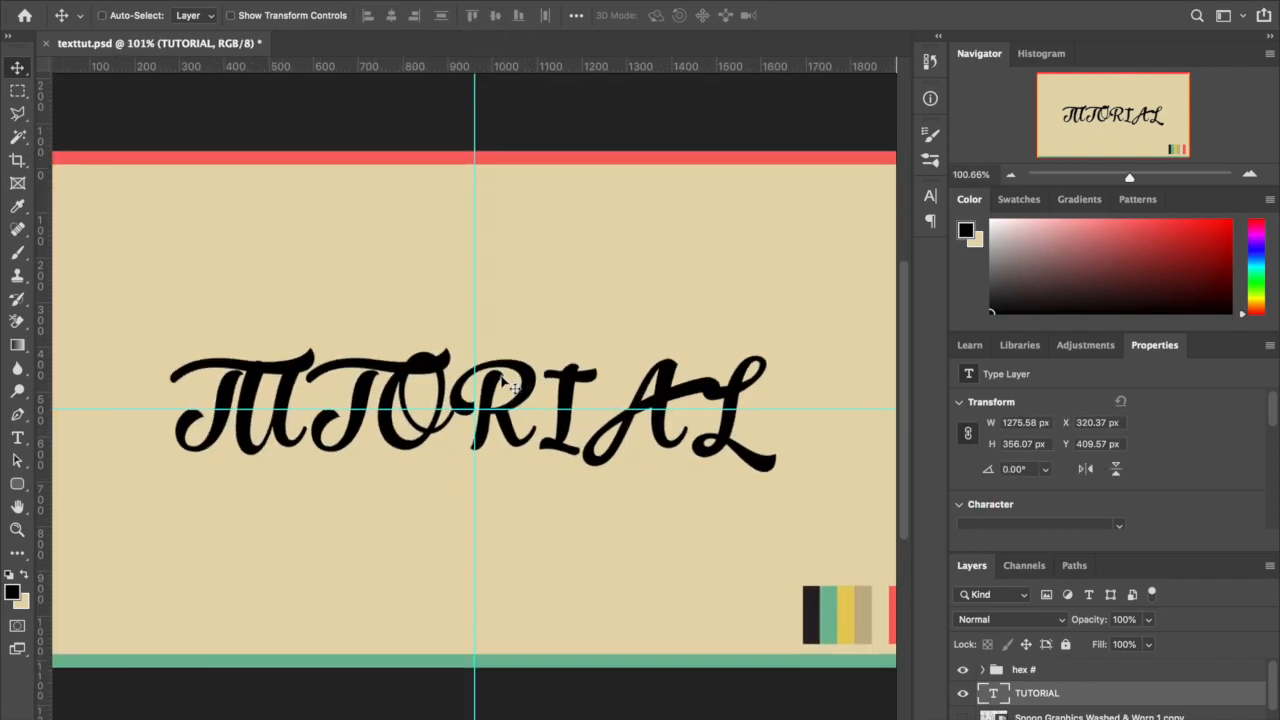
scroll(505, 385, up, 1)
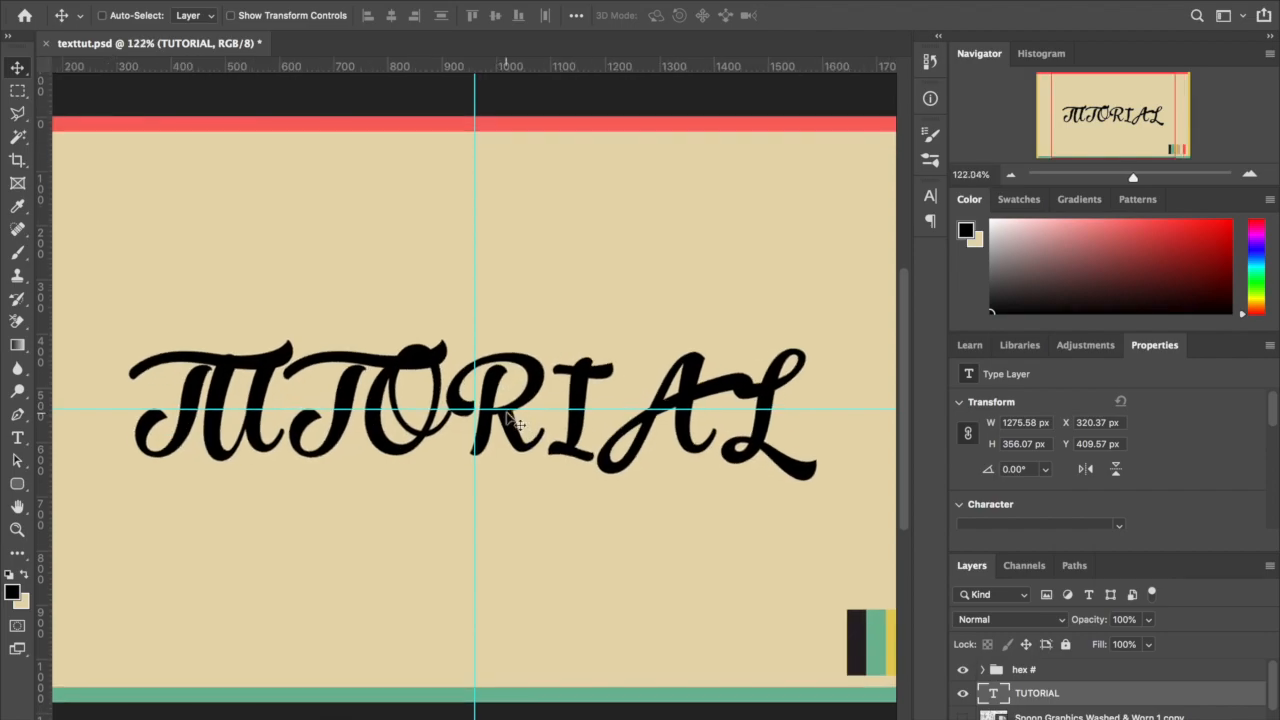
scroll(508, 410, down, 2)
key(super+t)
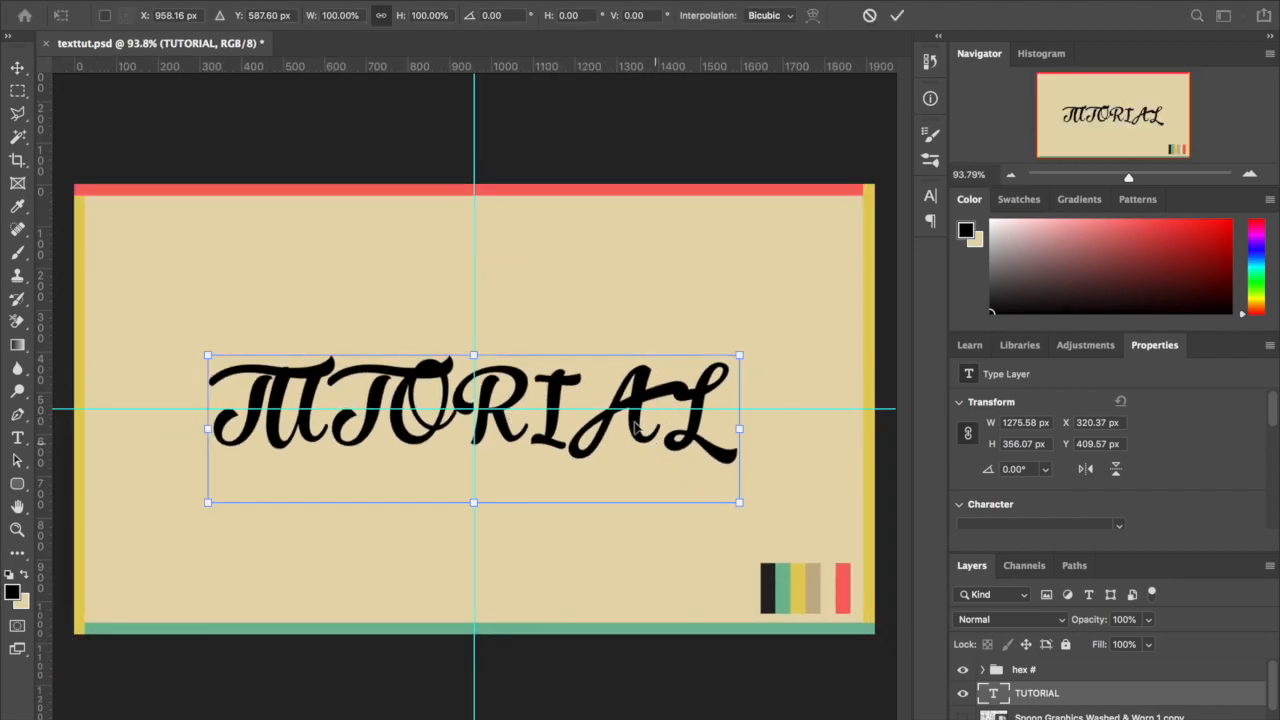
right_click(637, 424)
click(669, 485)
drag(739, 358, 737, 308)
key(Return)
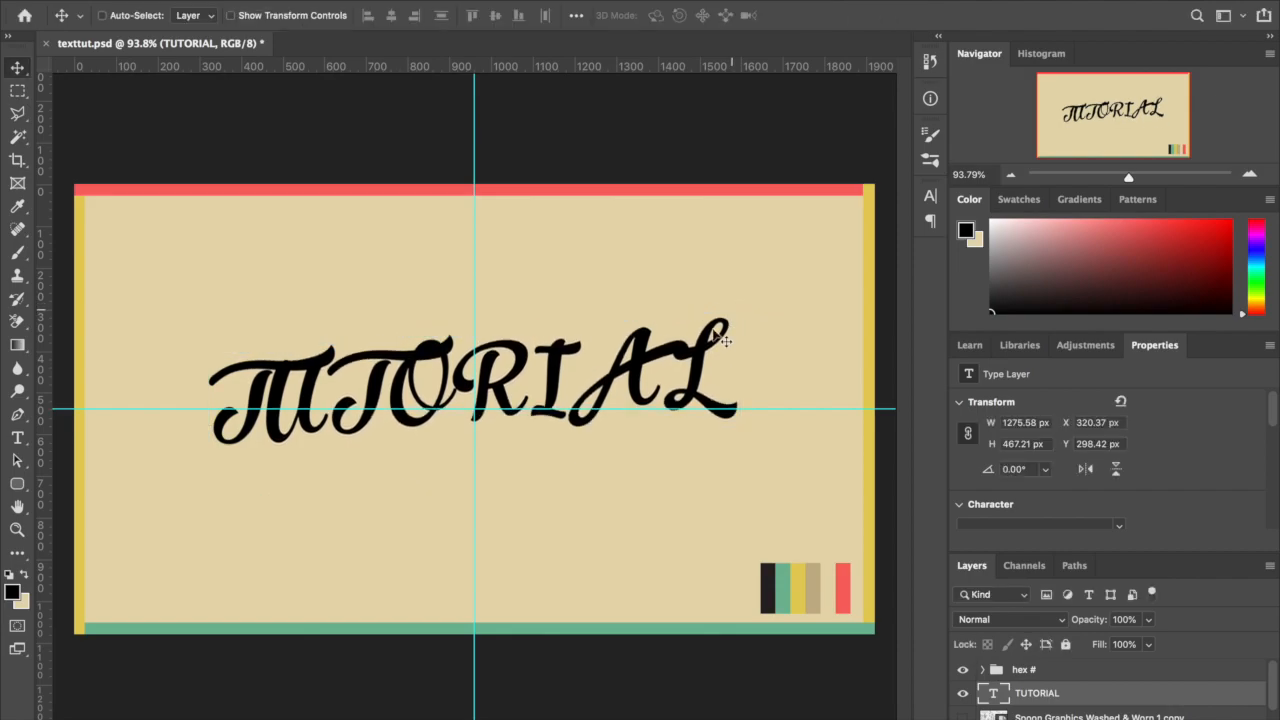
Move the skewed TUTORIAL text down about 55 px, closer to the canvas centre.
scroll(600, 410, up, 1)
scroll(601, 409, up, 2)
drag(614, 438, 613, 460)
Set the tracking of all TUTORIAL letters to 25.
scroll(614, 460, down, 3)
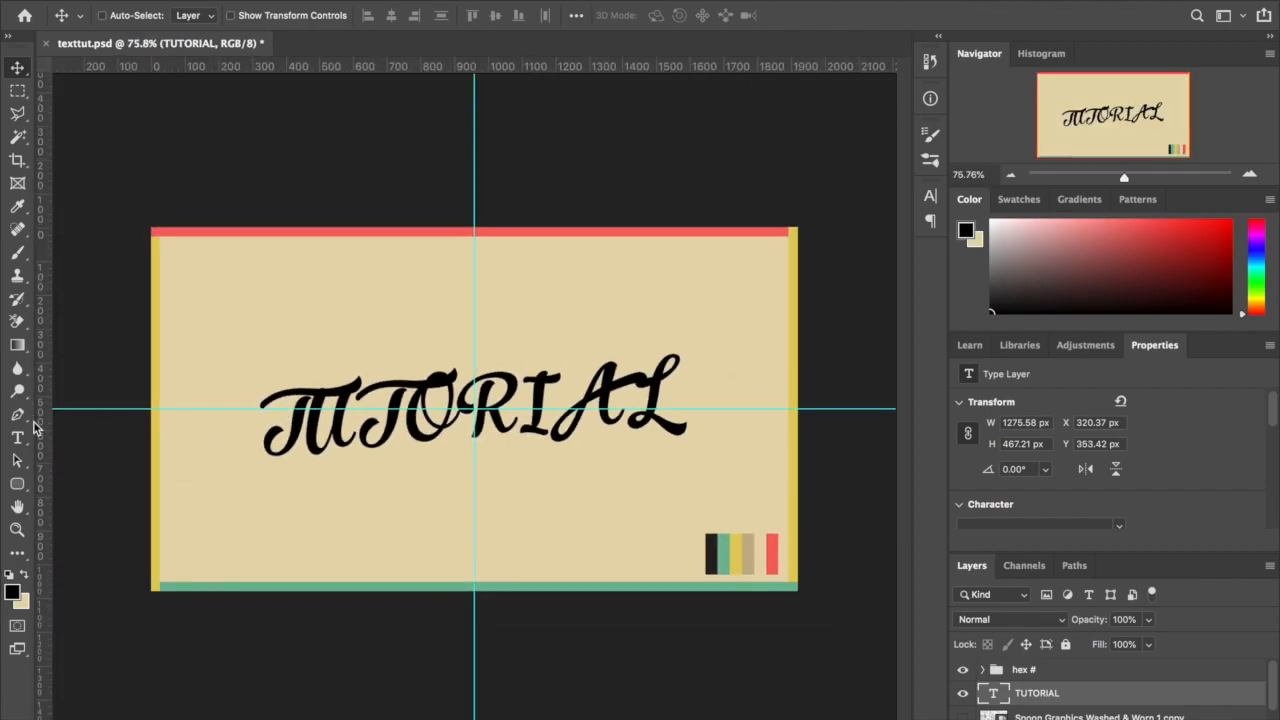
click(17, 437)
drag(303, 415, 813, 428)
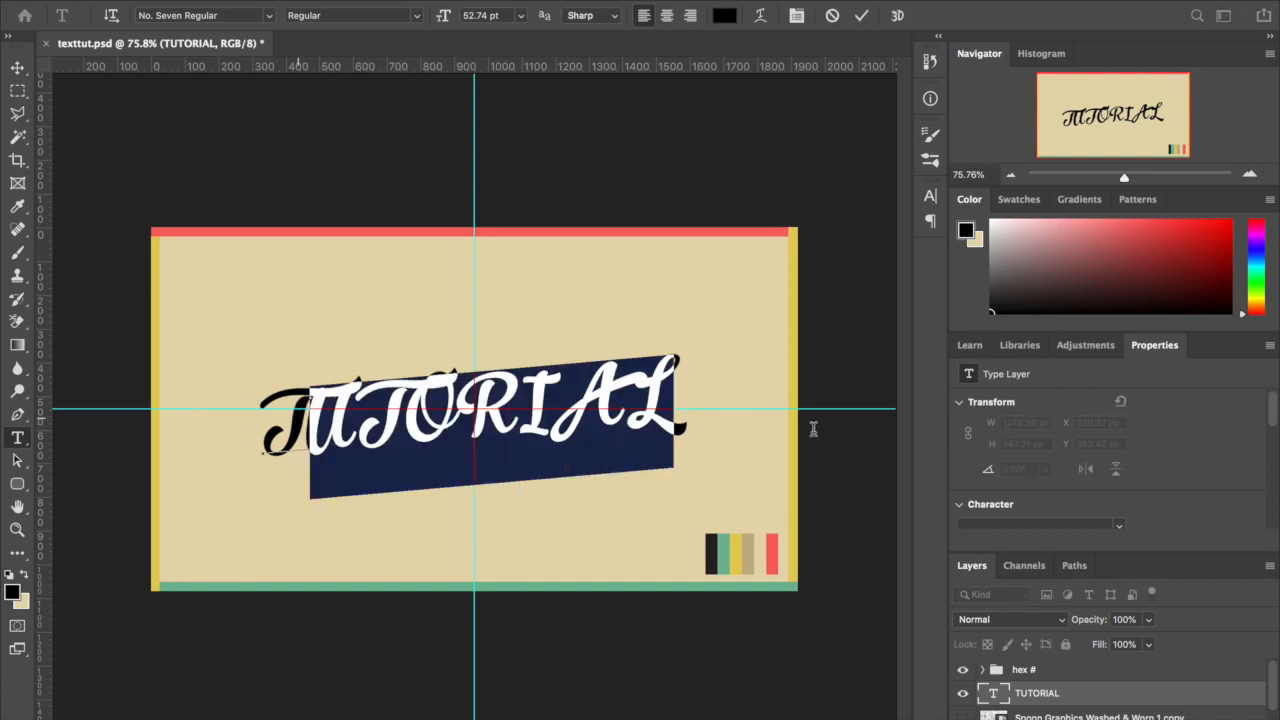
click(669, 395)
key(super+a)
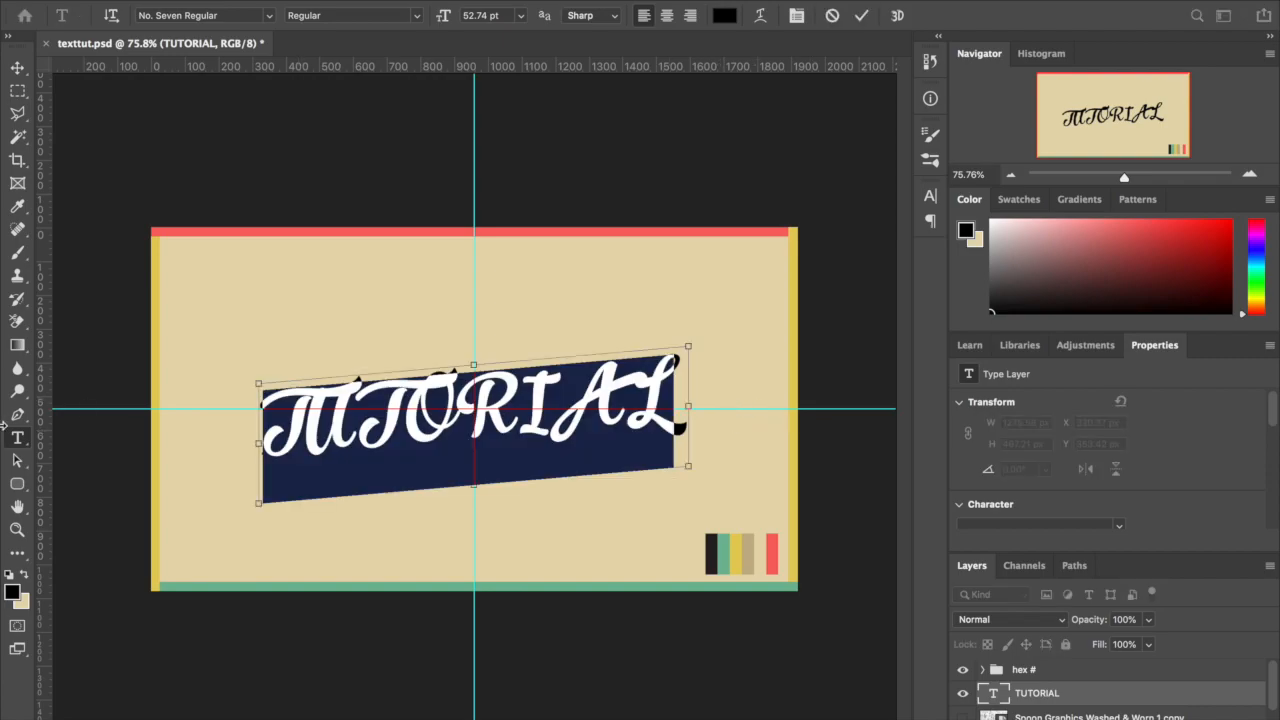
key(super+t)
click(900, 262)
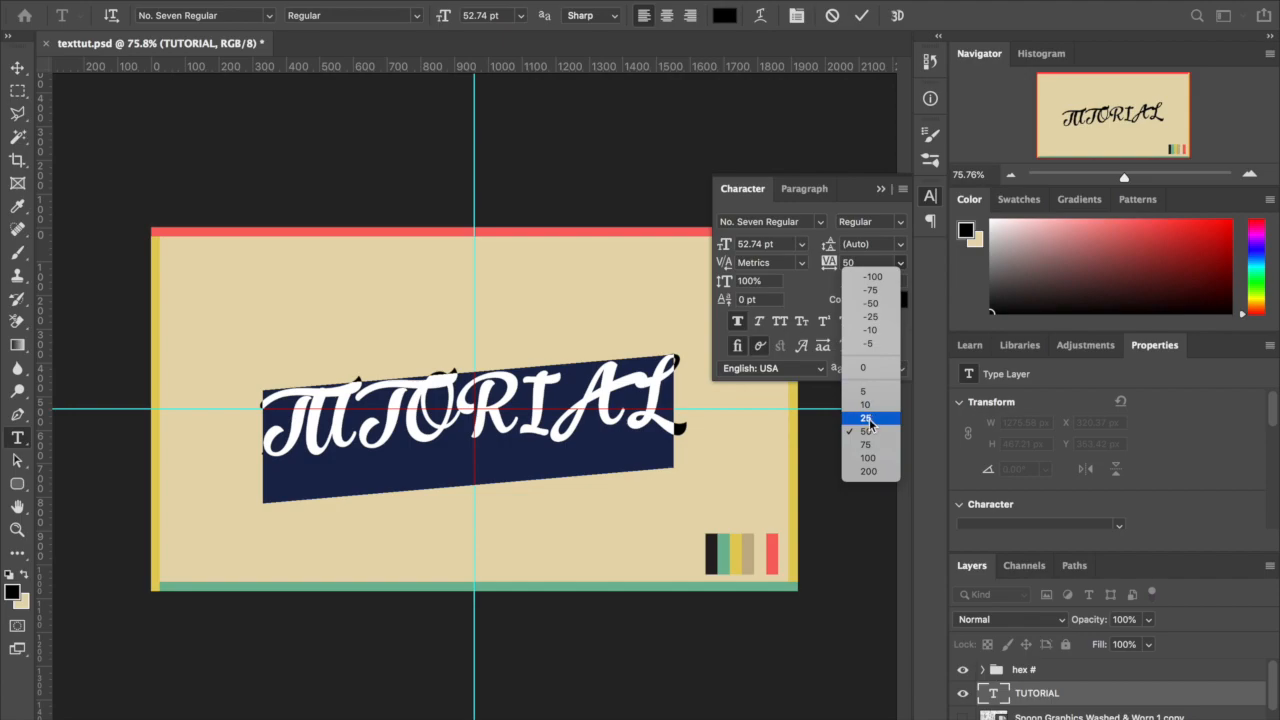
click(868, 418)
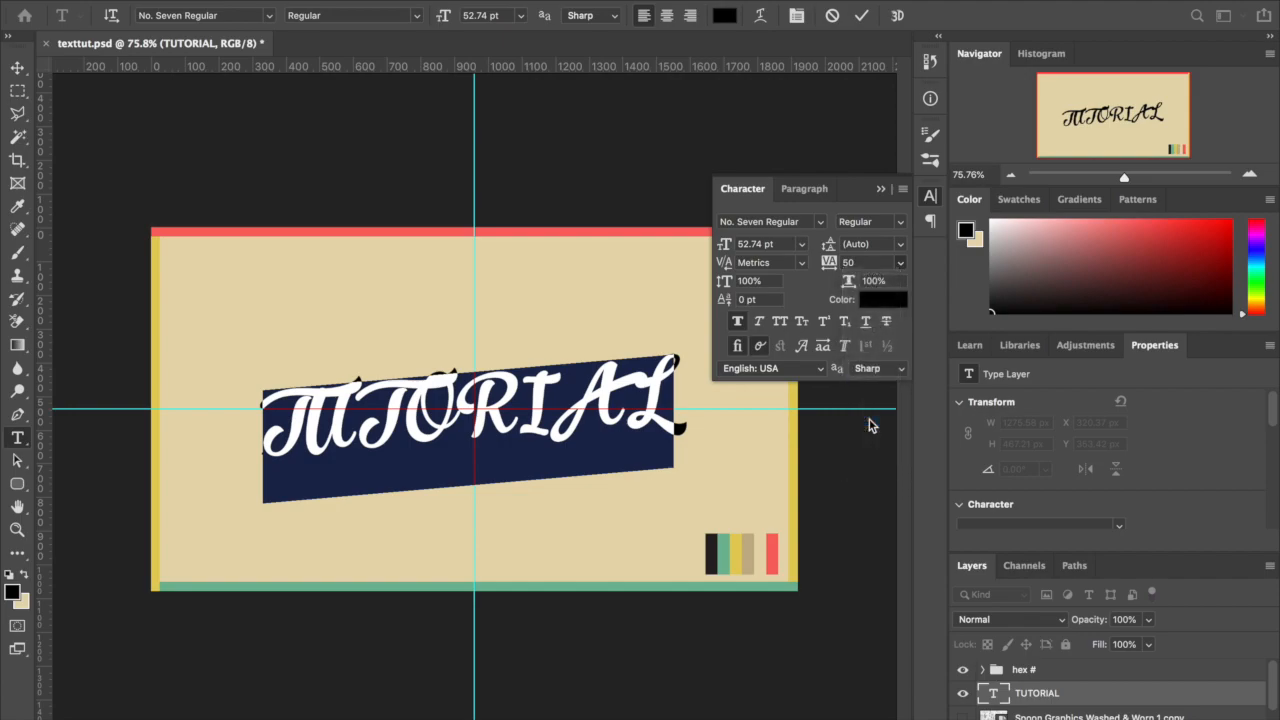
click(19, 68)
Tighten the tracking of the whole TUTORIAL word to 0.
scroll(344, 391, up, 3)
scroll(344, 391, down, 2)
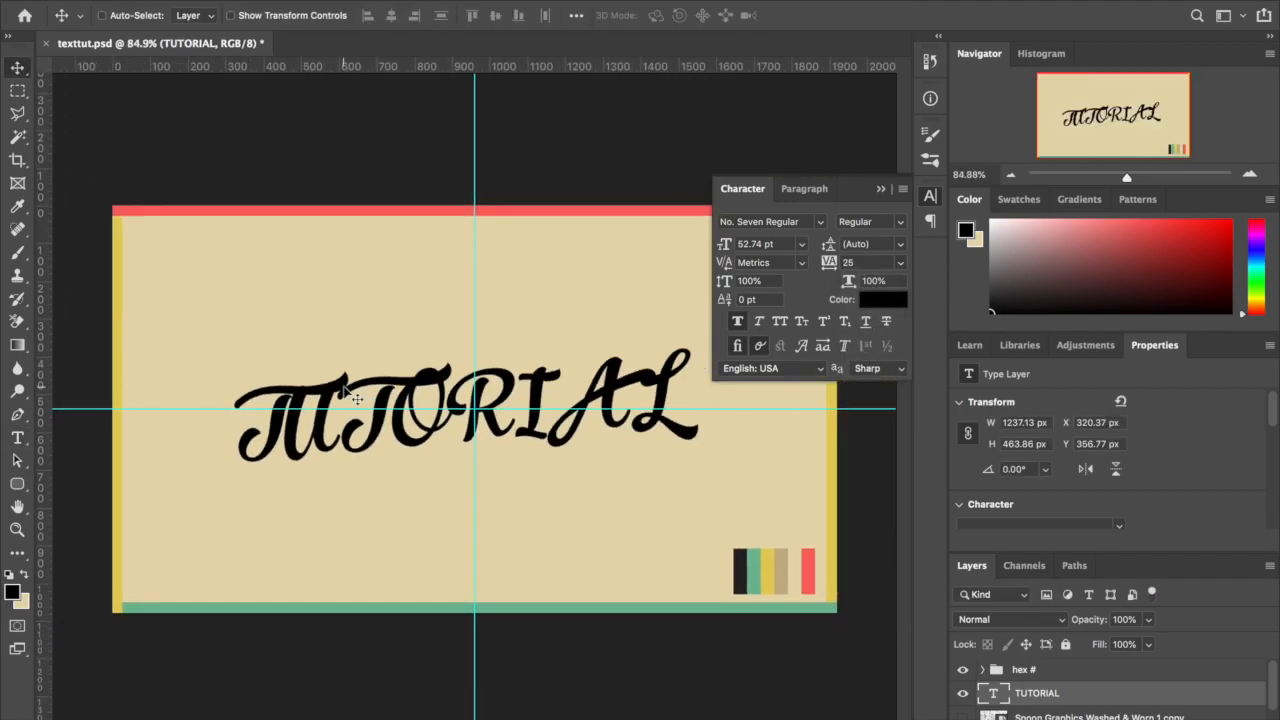
click(17, 437)
drag(290, 430, 913, 260)
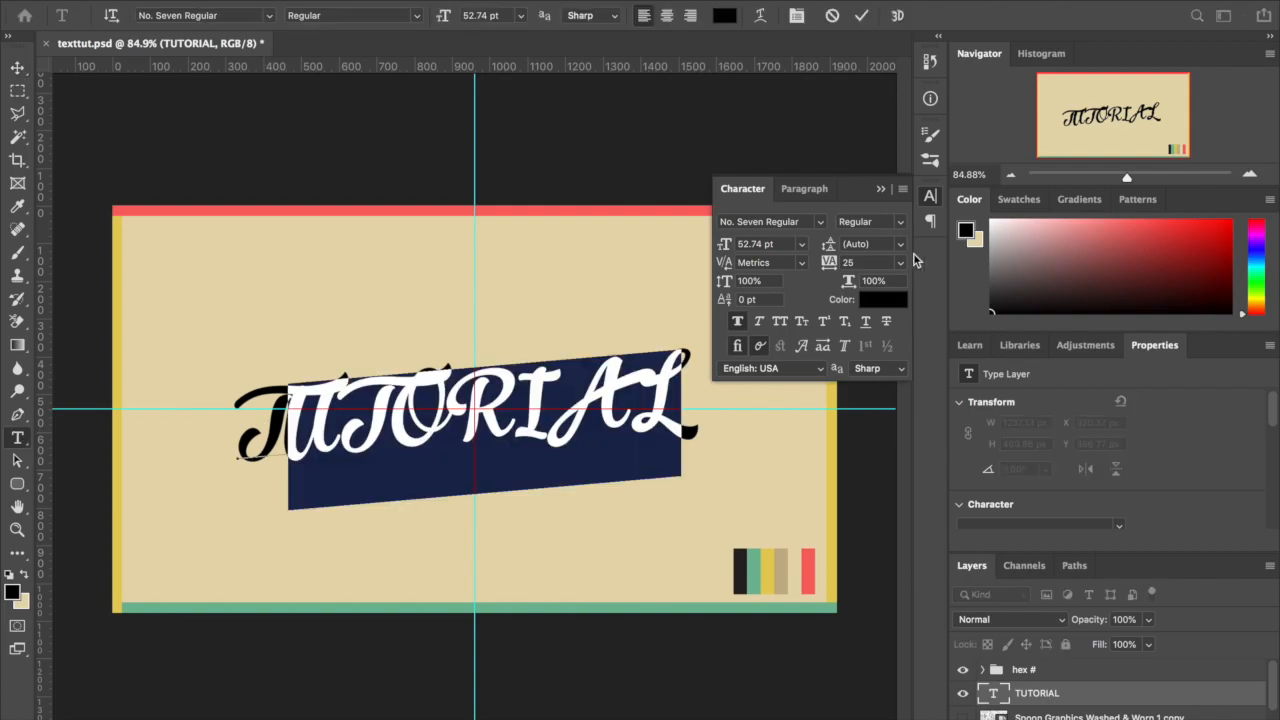
drag(684, 390, 200, 371)
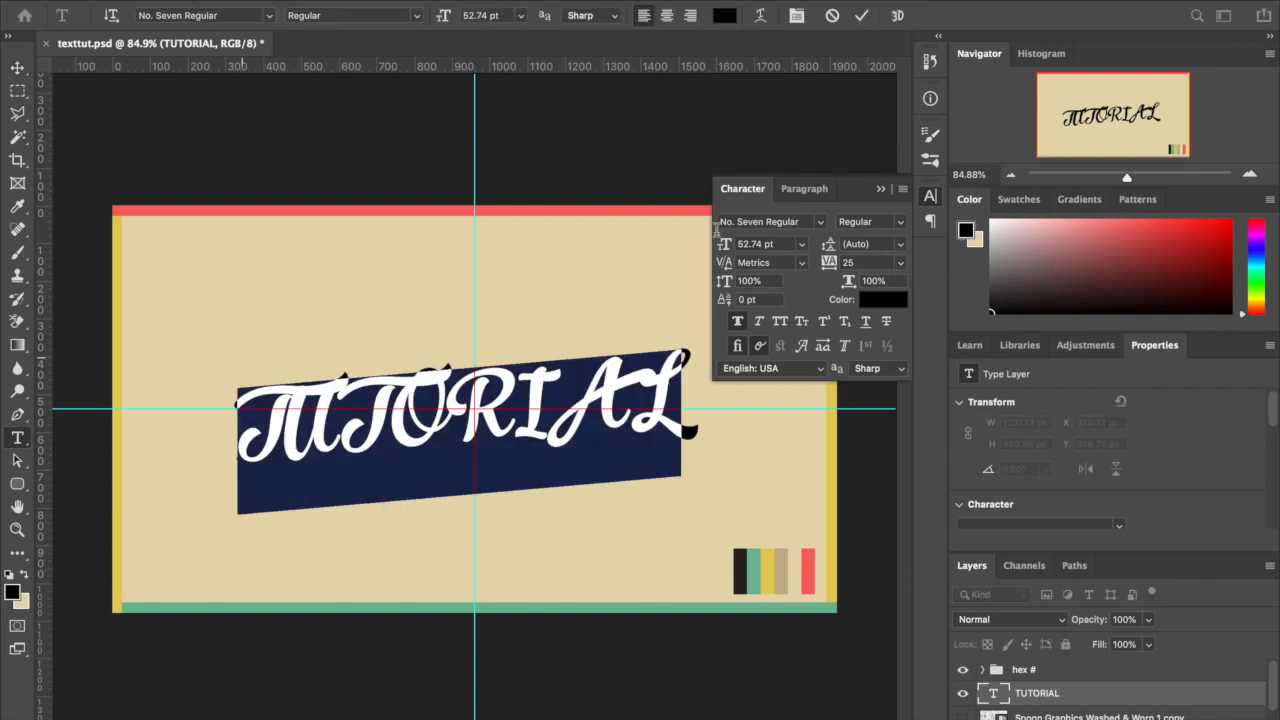
click(866, 260)
text(0)
key(Return)
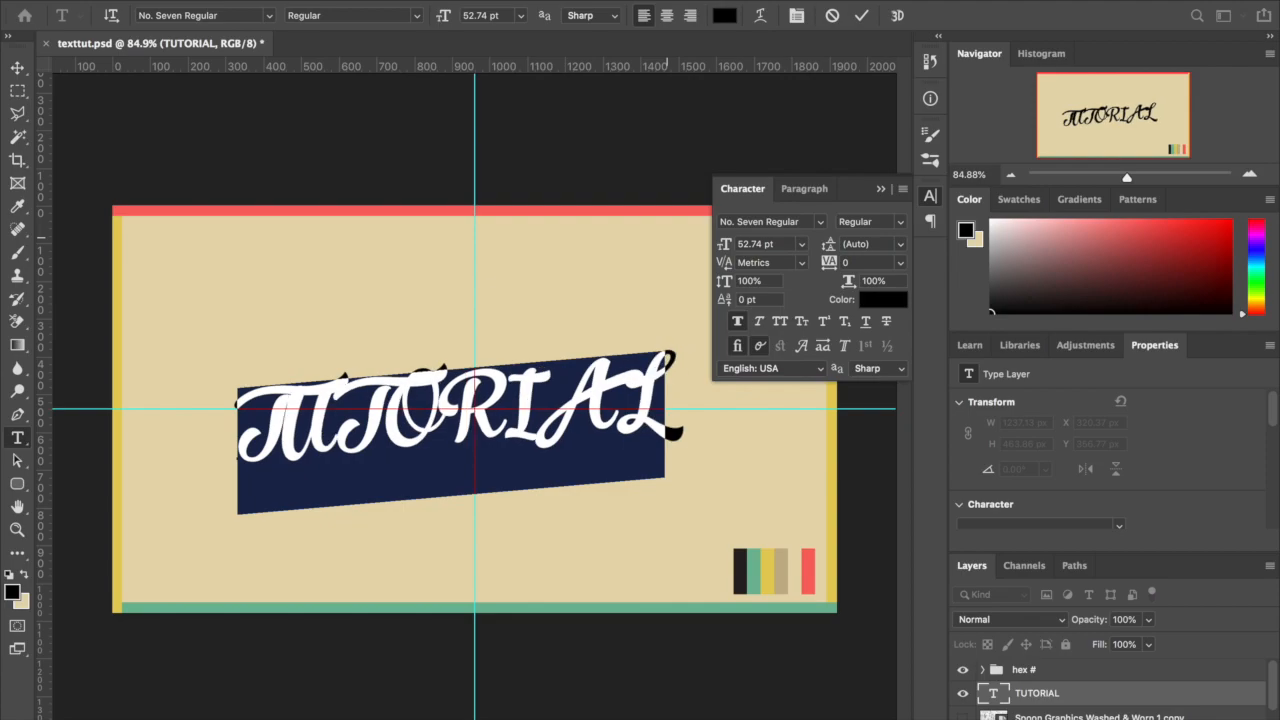
click(24, 73)
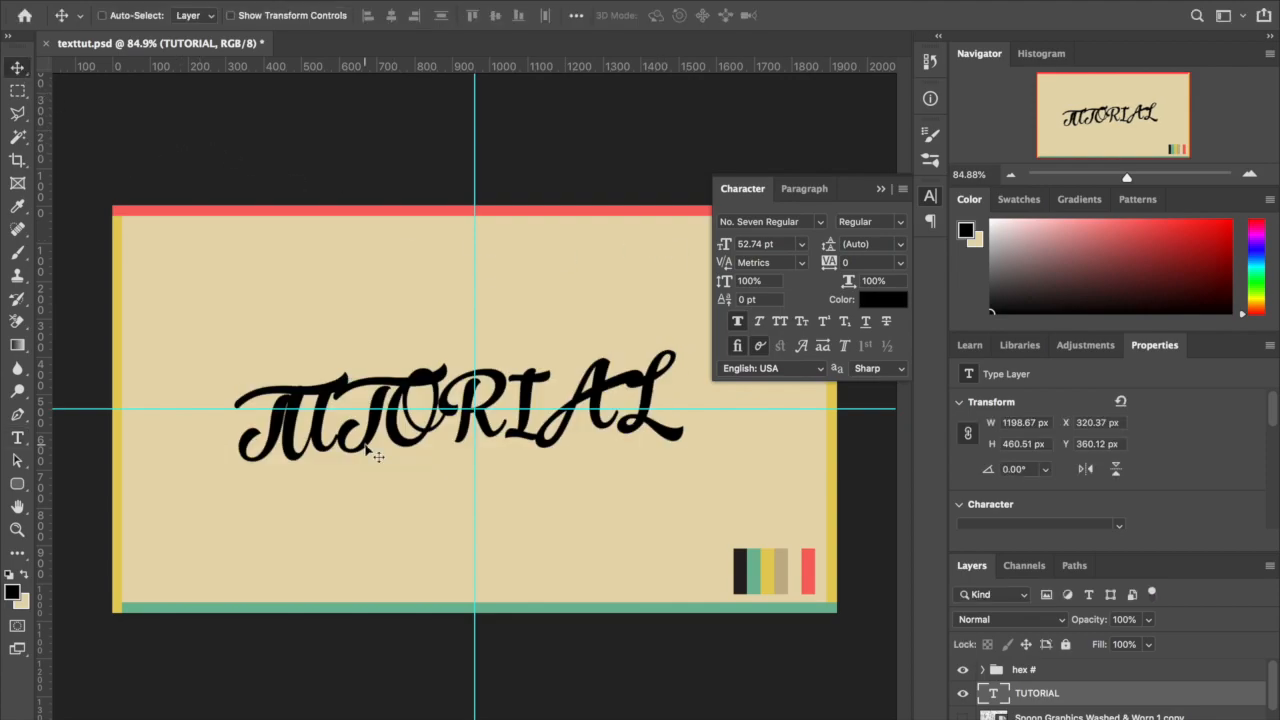
Move the TUTORIAL text about 39 px right to recentre it on the vertical guide.
scroll(371, 451, up, 1)
mouse_move(337, 471)
mouse_down()
mouse_move(365, 475)
mouse_move(350, 468)
mouse_up()
scroll(350, 468, up, 3)
Enable the first drop shadow on the TUTORIAL layer, with 5 px distance, 100% spread and 3 px size.
scroll(350, 468, down, 7)
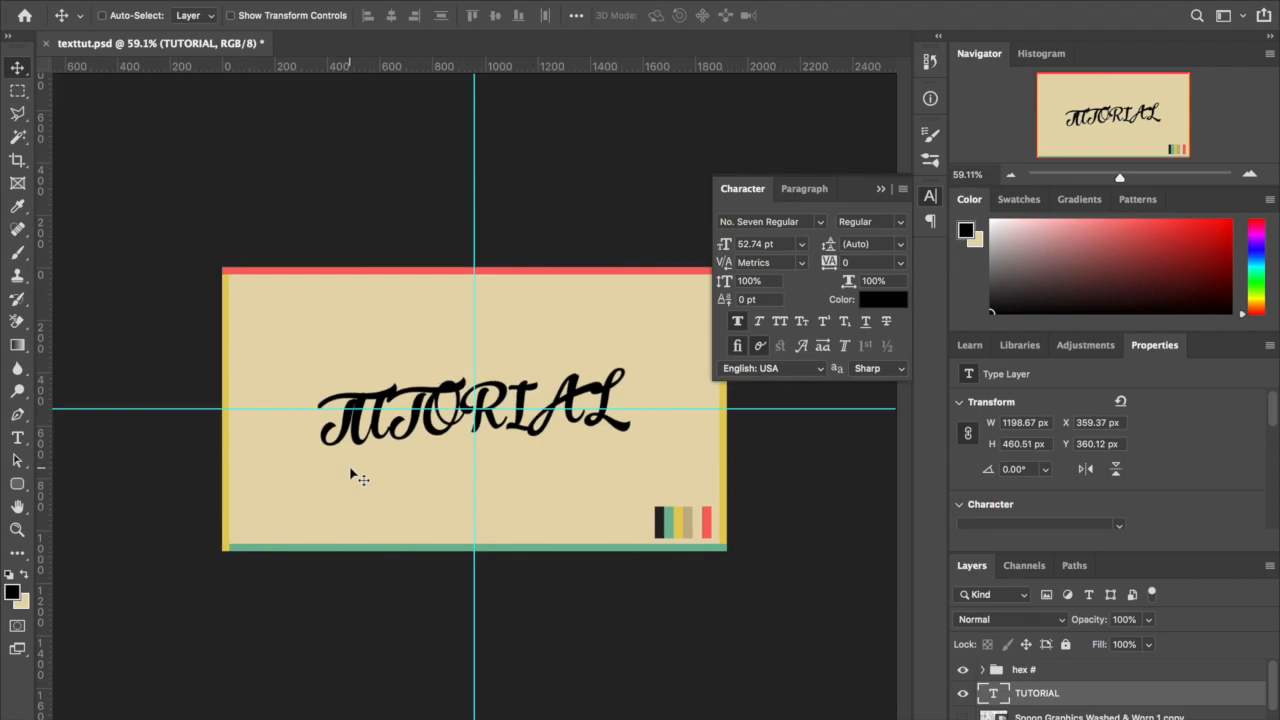
double_click(1087, 693)
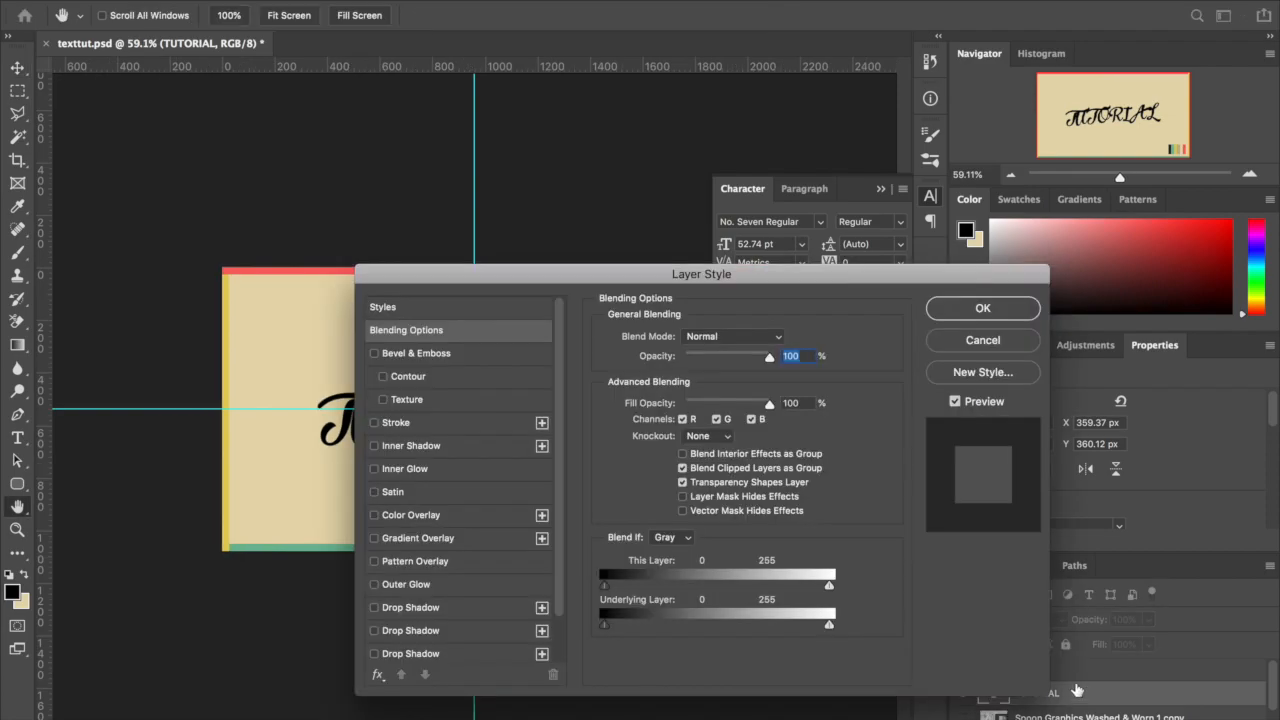
drag(631, 279, 850, 175)
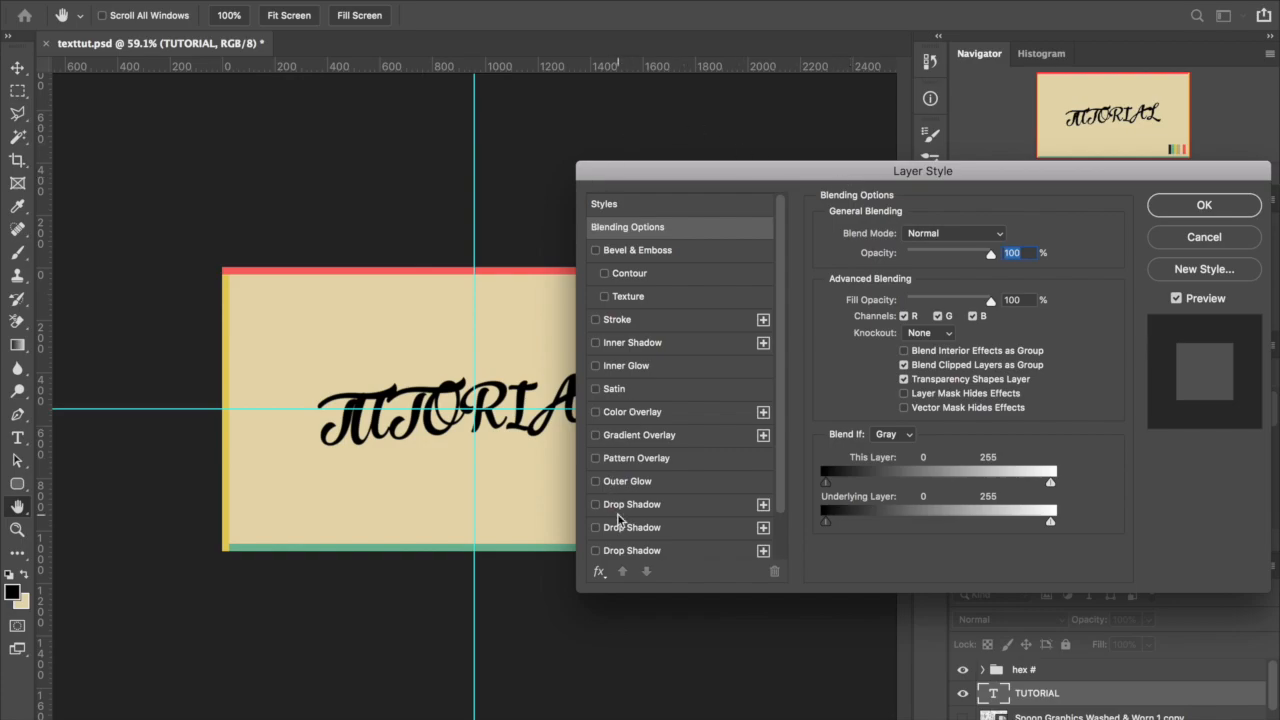
scroll(617, 513, down, 2)
click(596, 454)
click(745, 446)
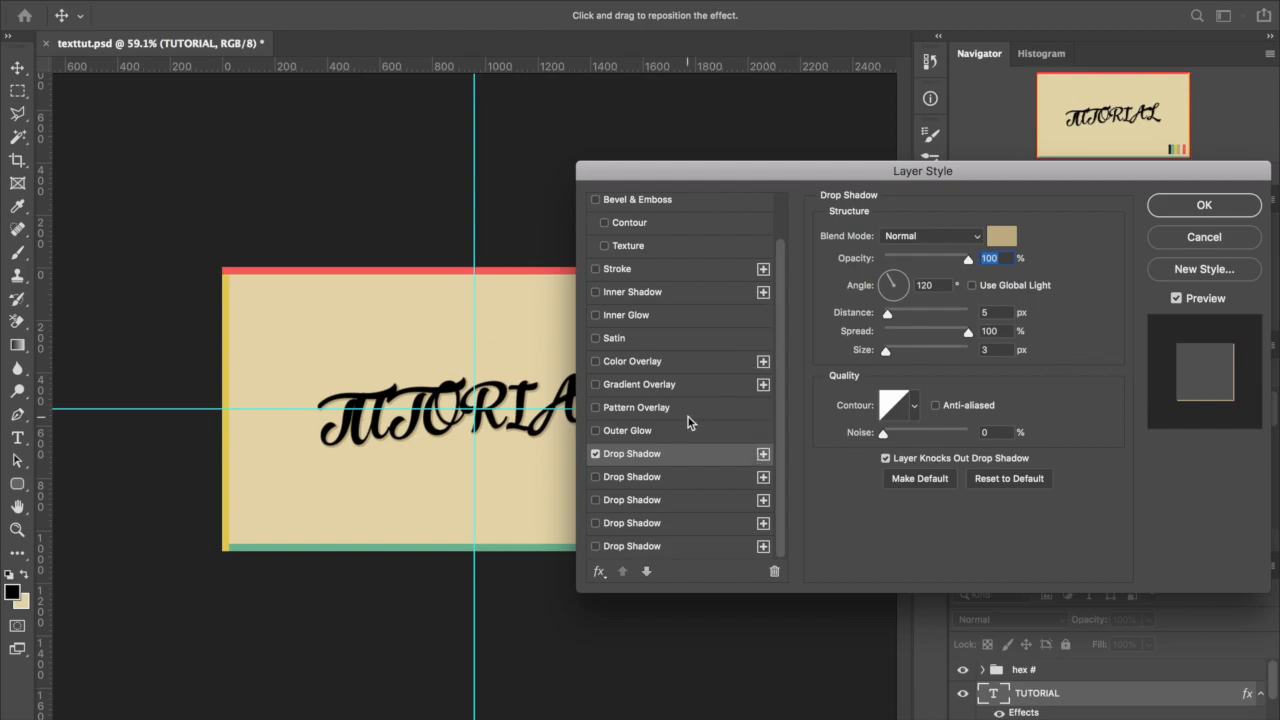
Set the first drop shadow's colour to the tan of the palette swatches on the canvas.
drag(950, 171, 988, 64)
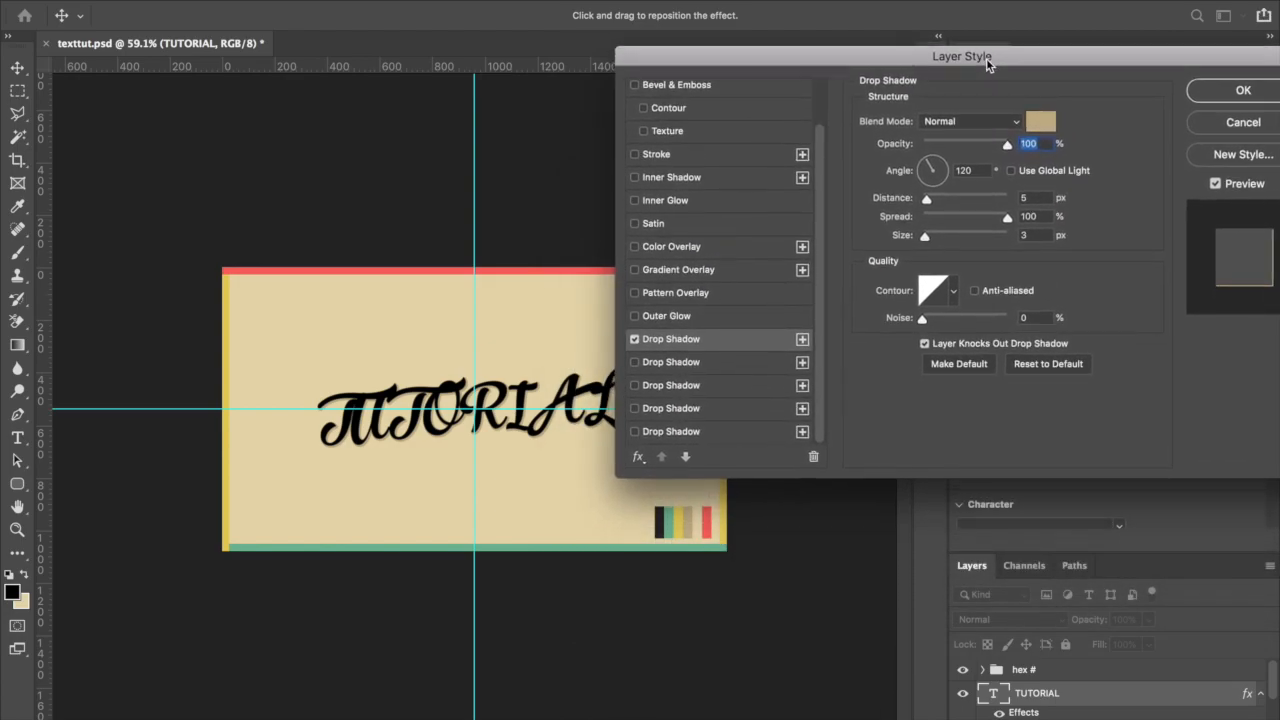
click(928, 201)
click(1036, 128)
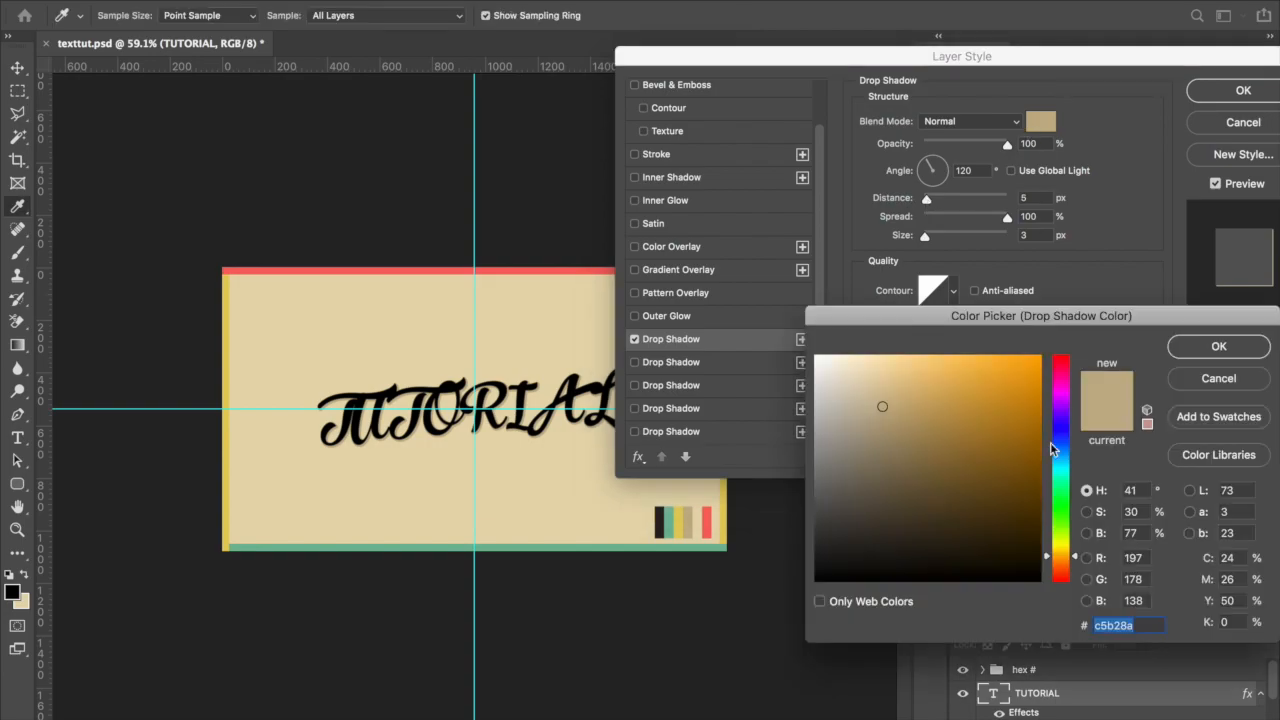
click(687, 519)
mouse_move(704, 510)
mouse_down()
mouse_move(670, 510)
mouse_move(700, 508)
mouse_up()
click(1192, 356)
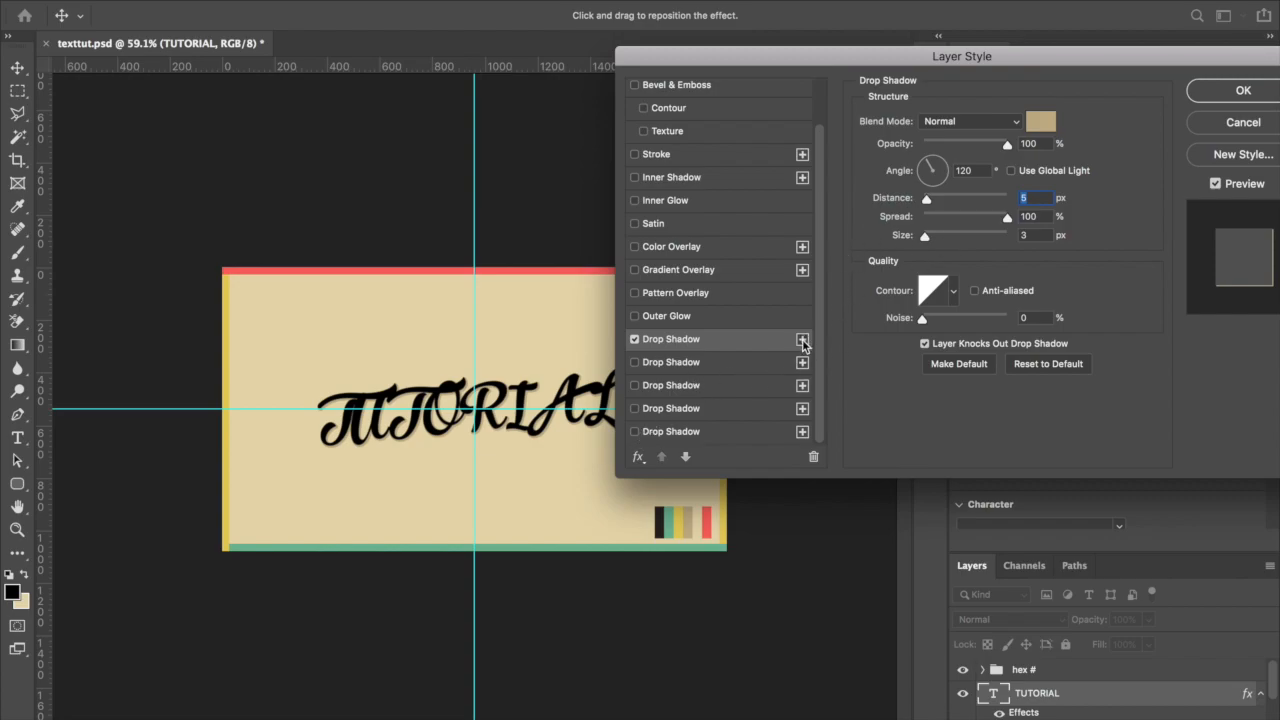
Enable the second drop shadow in red f86663 with 10 px distance, 100% spread and 7 px size.
click(634, 362)
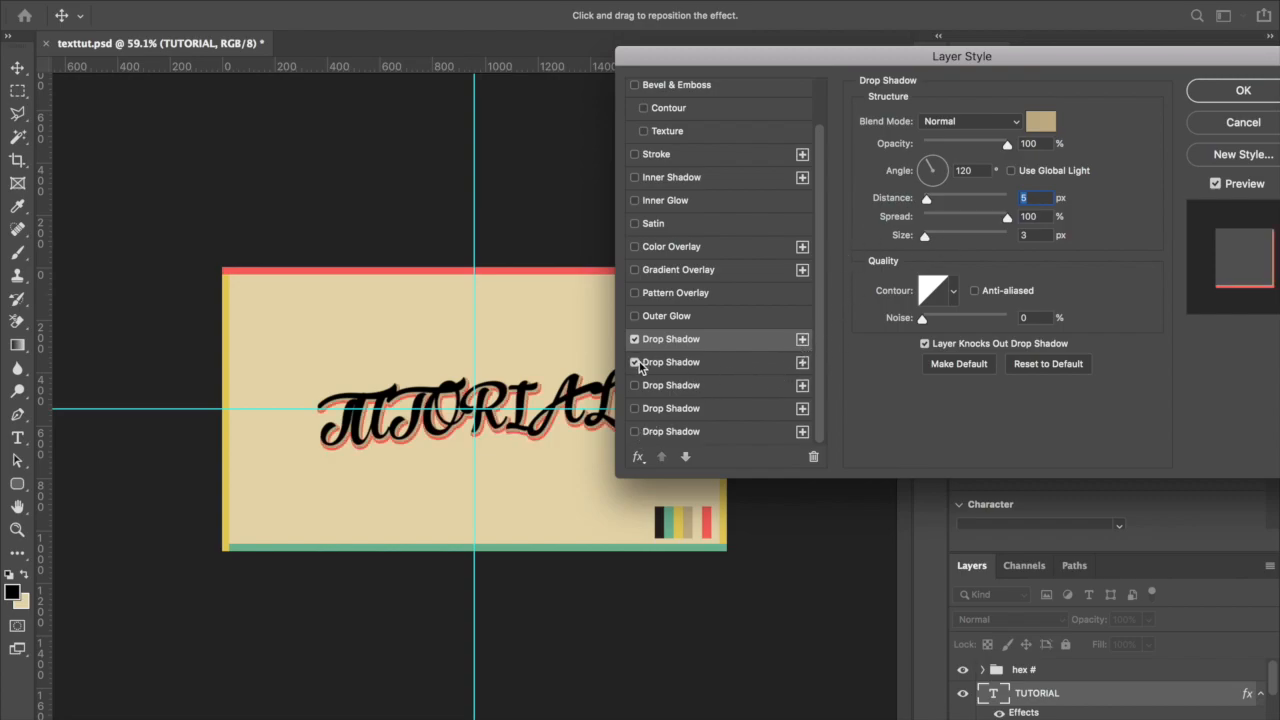
click(668, 364)
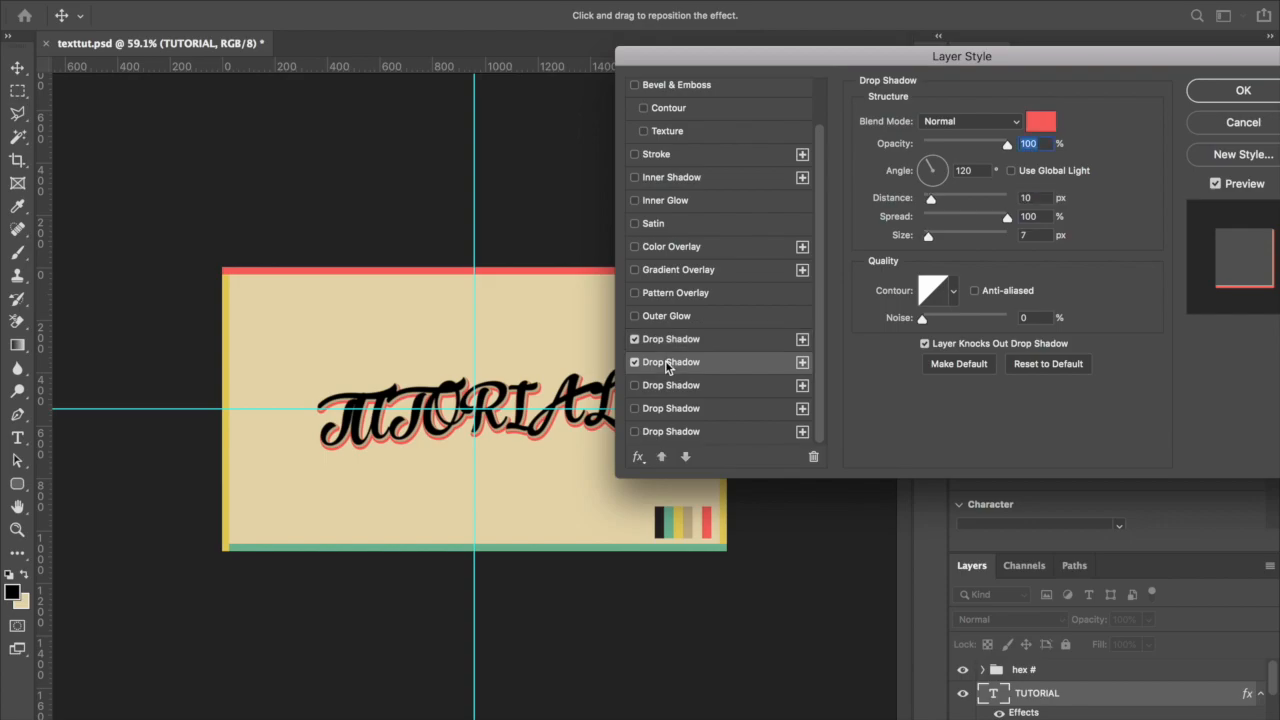
click(1040, 121)
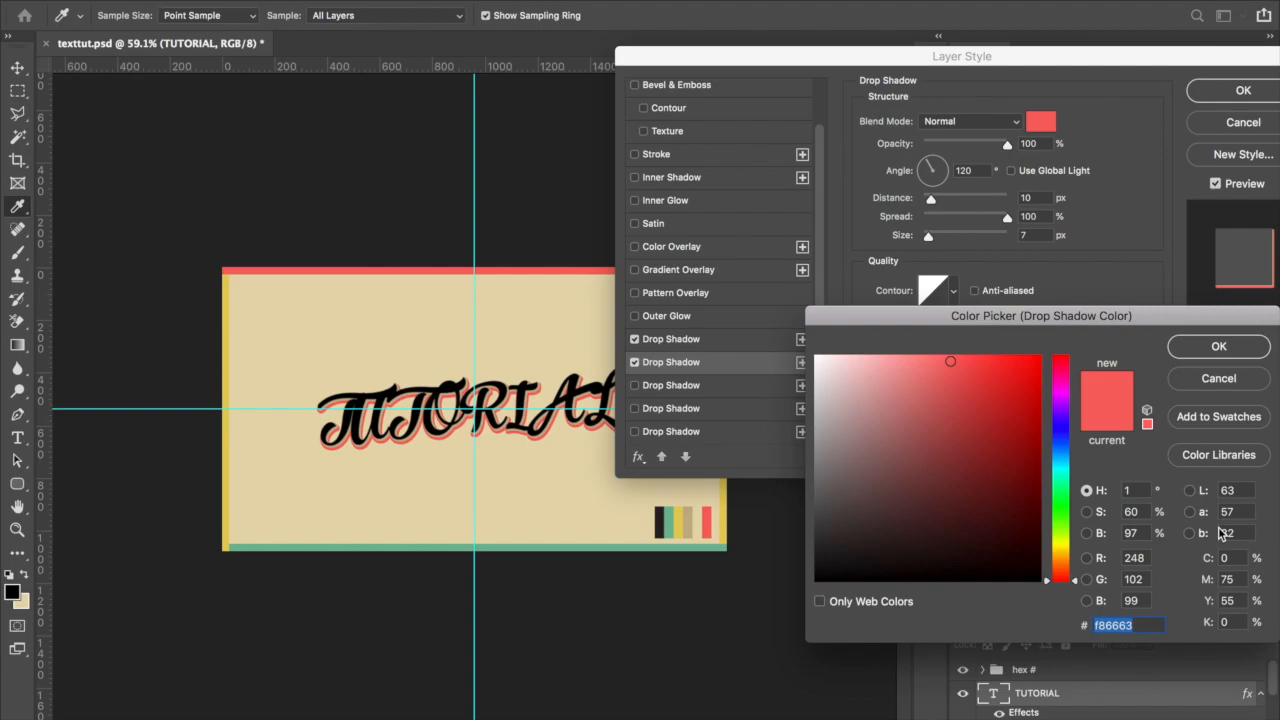
click(1192, 350)
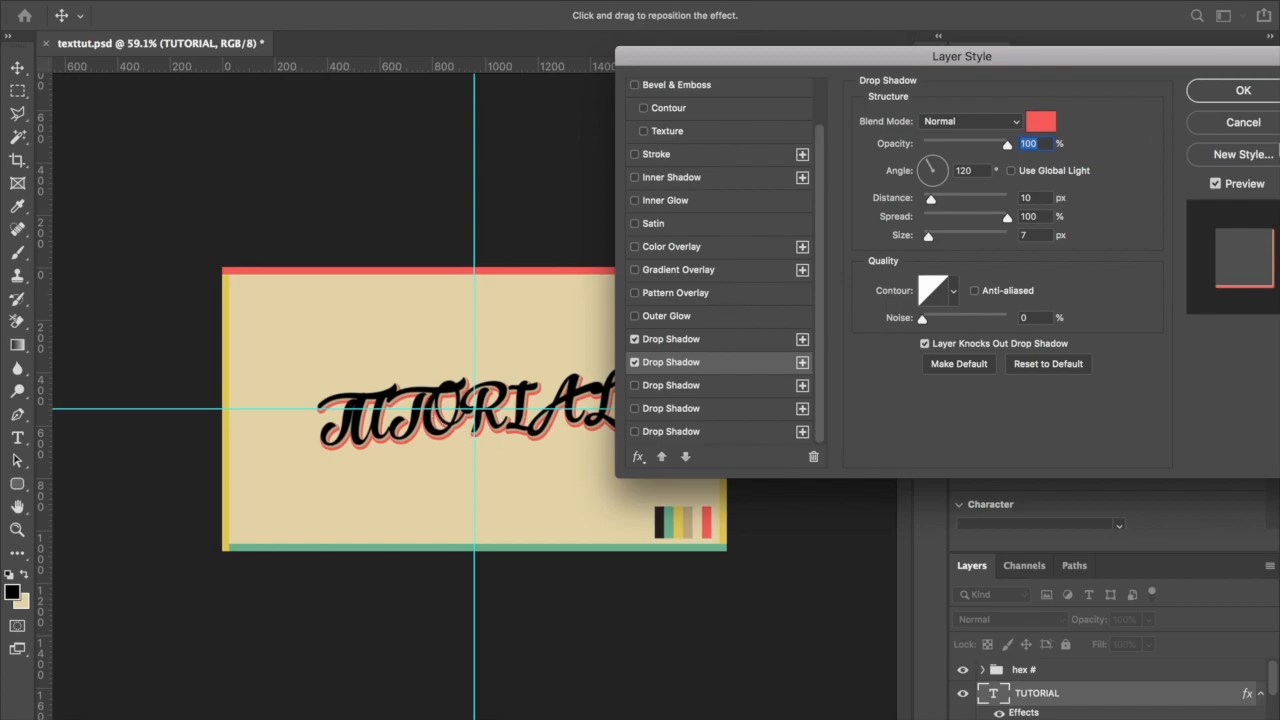
Enable the third drop shadow in the palette's yellow, with 15 px distance, 100% spread and 9 px size.
click(635, 388)
click(673, 391)
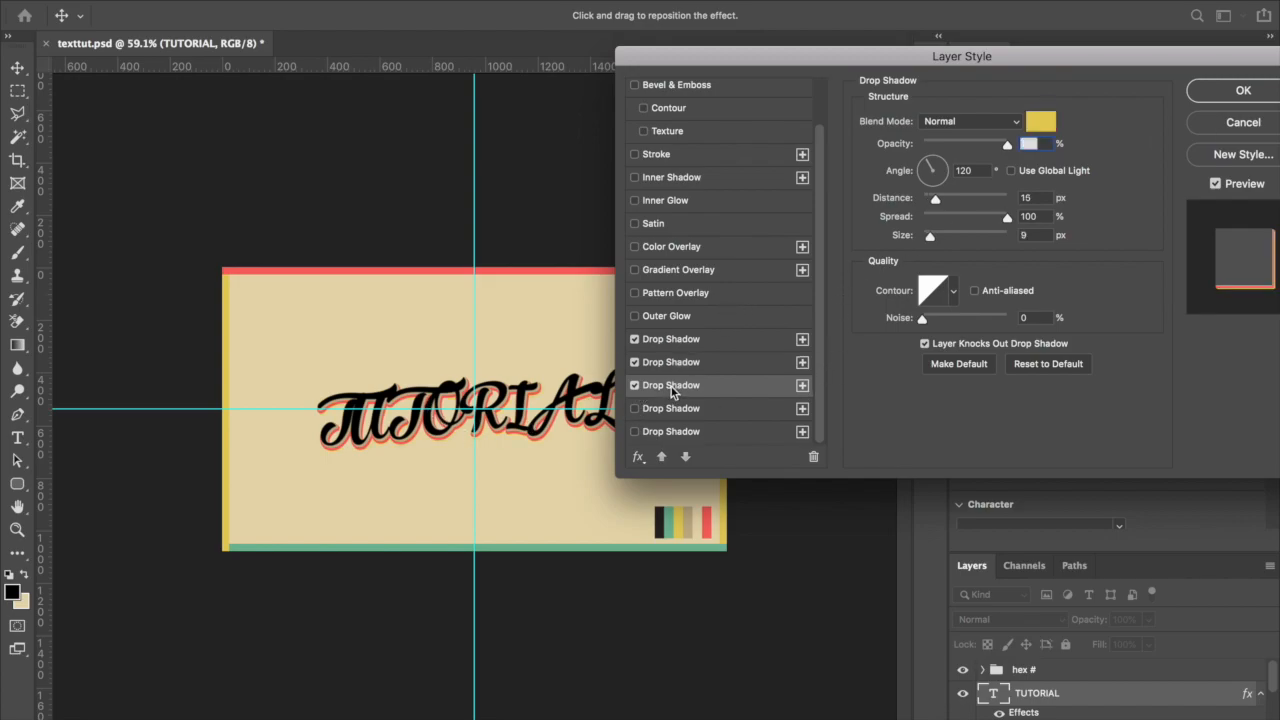
click(1039, 124)
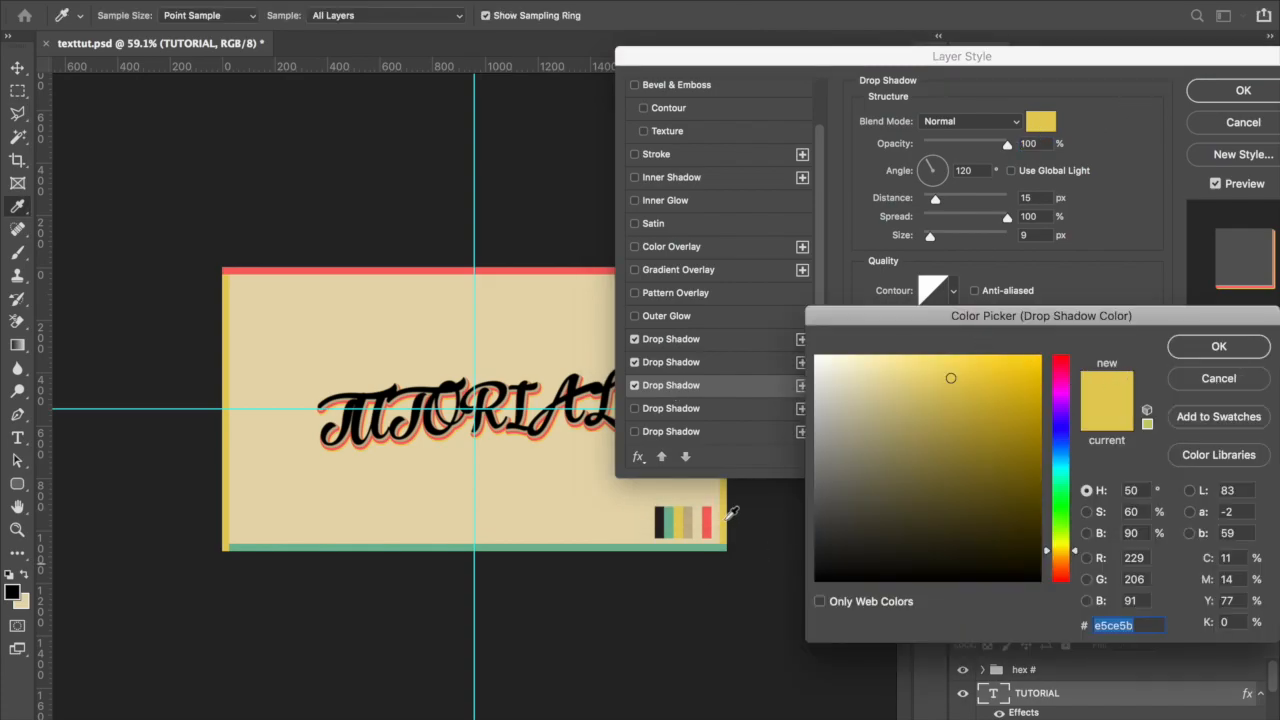
click(686, 514)
click(1236, 350)
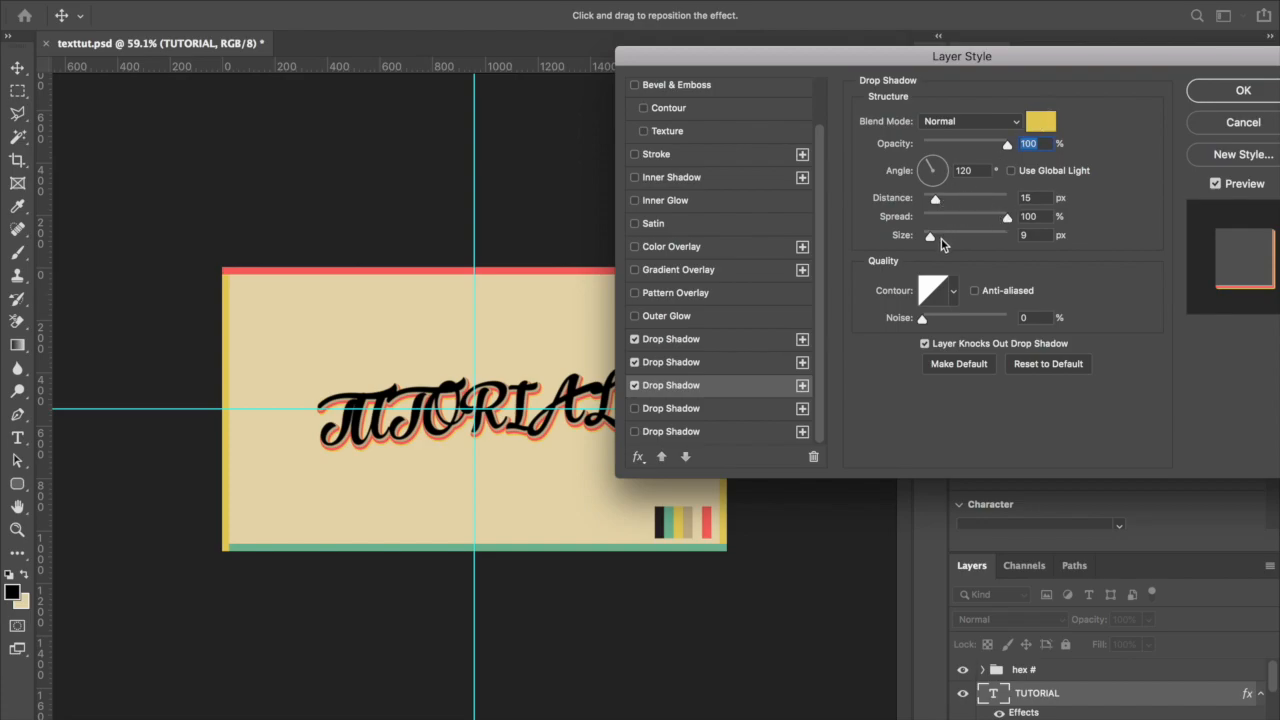
Enable the fourth drop shadow in the palette's green, with 20 px distance, 100% spread and 10 px size.
click(634, 409)
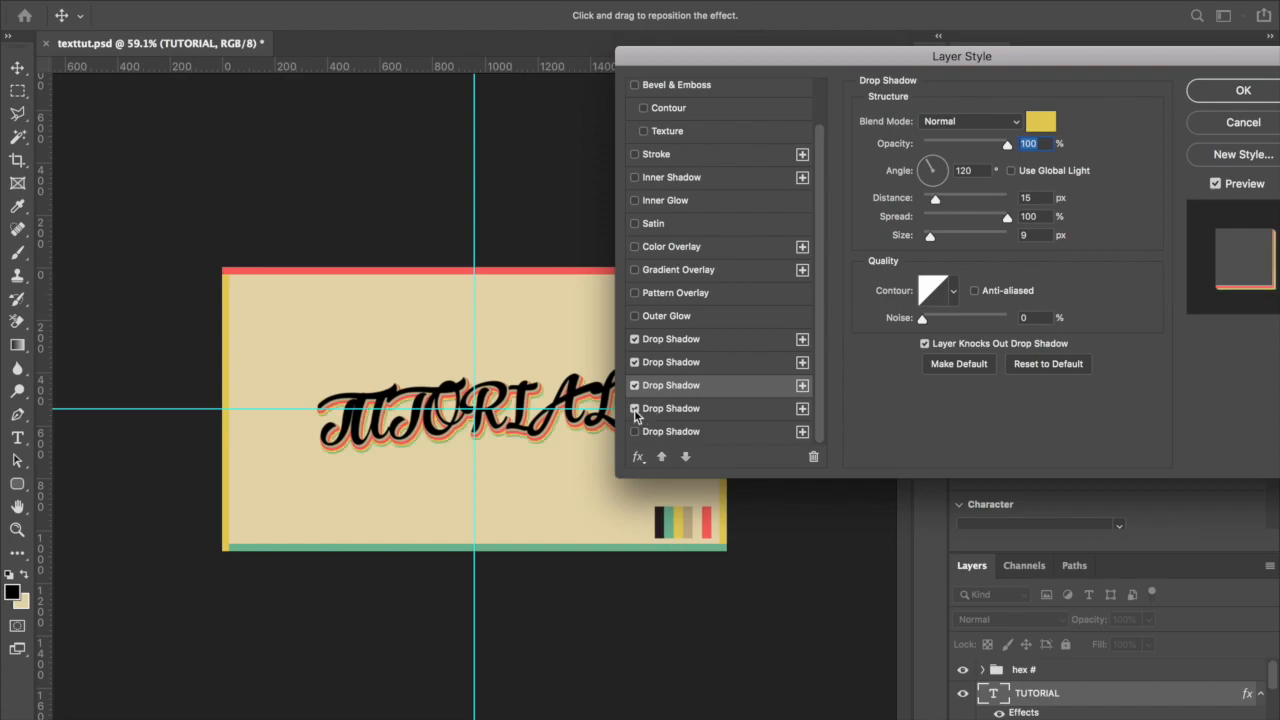
click(682, 408)
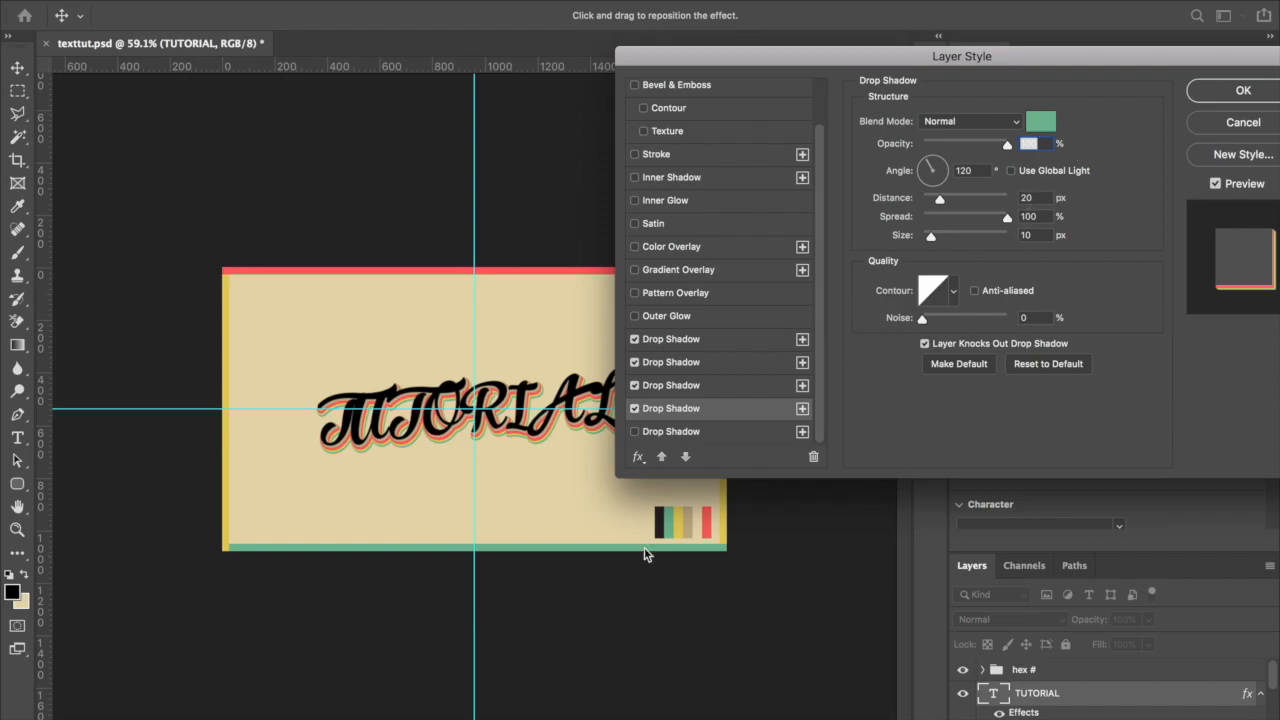
click(1045, 121)
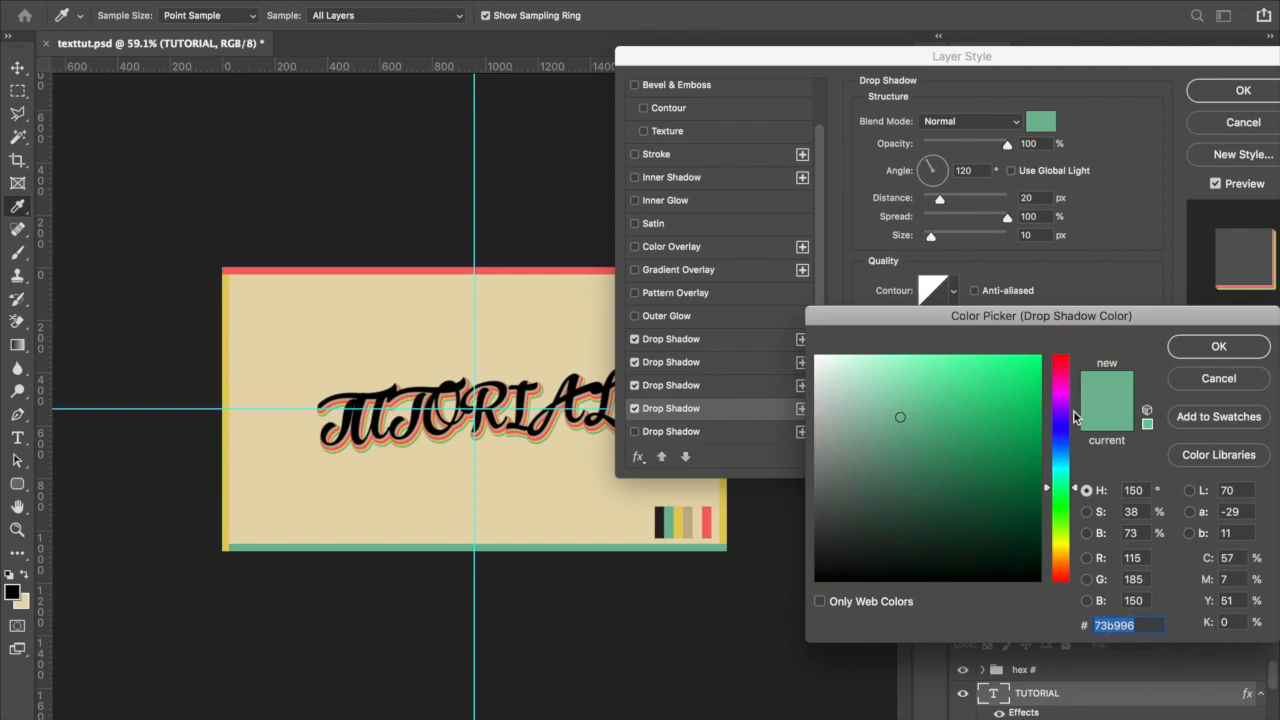
click(659, 521)
click(668, 519)
click(1236, 350)
Enable the fifth drop shadow in Multiply mode with colour 282324, 23 px distance and 10 px size, and apply the layer style.
drag(1136, 62, 1065, 61)
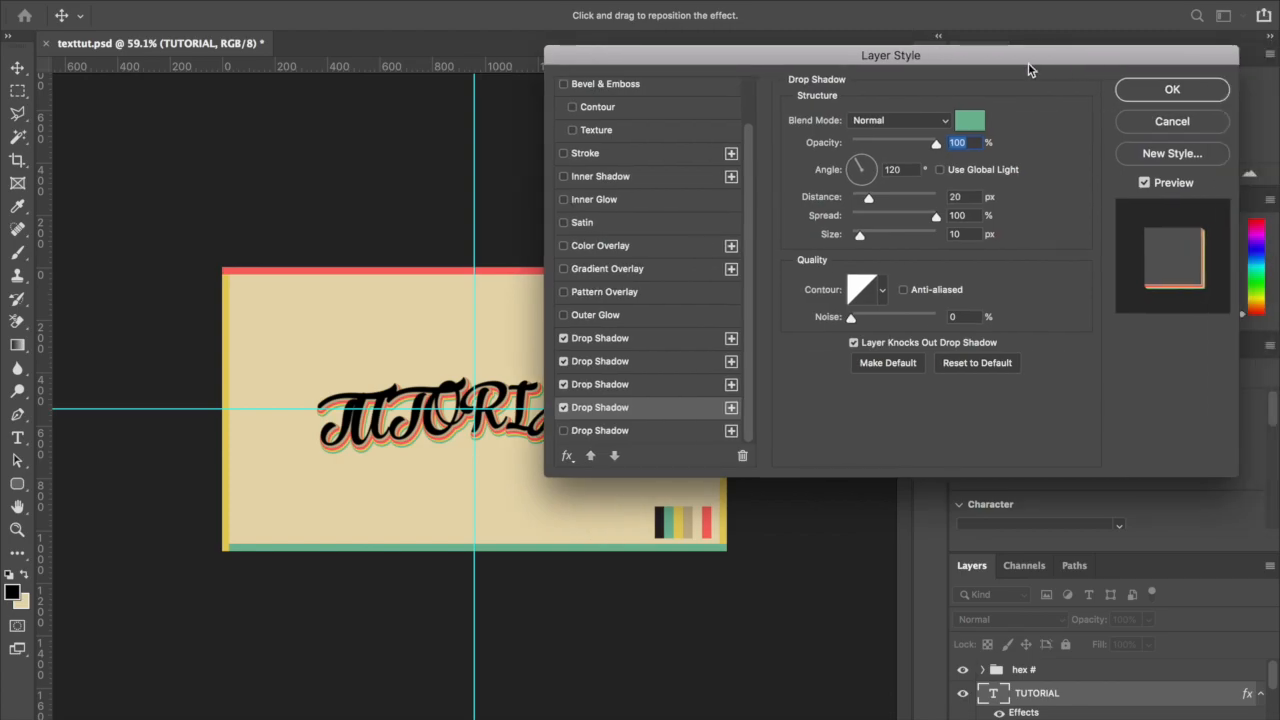
click(564, 431)
click(590, 432)
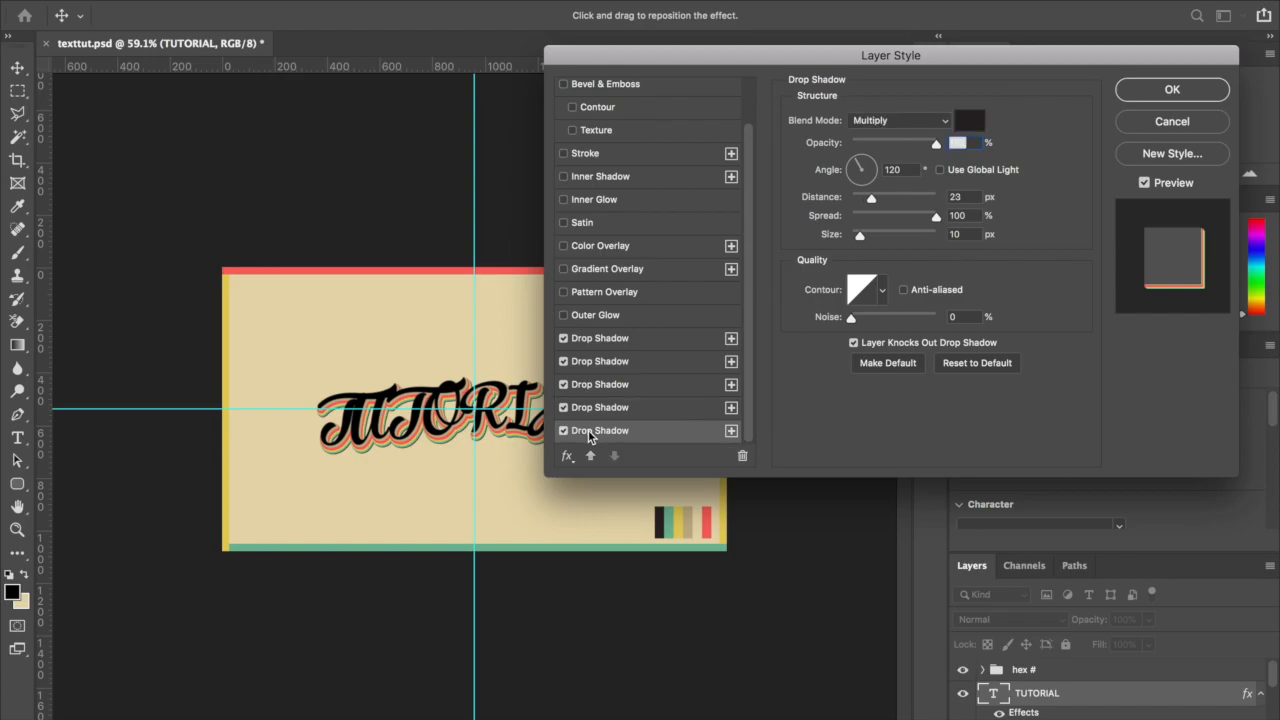
click(975, 120)
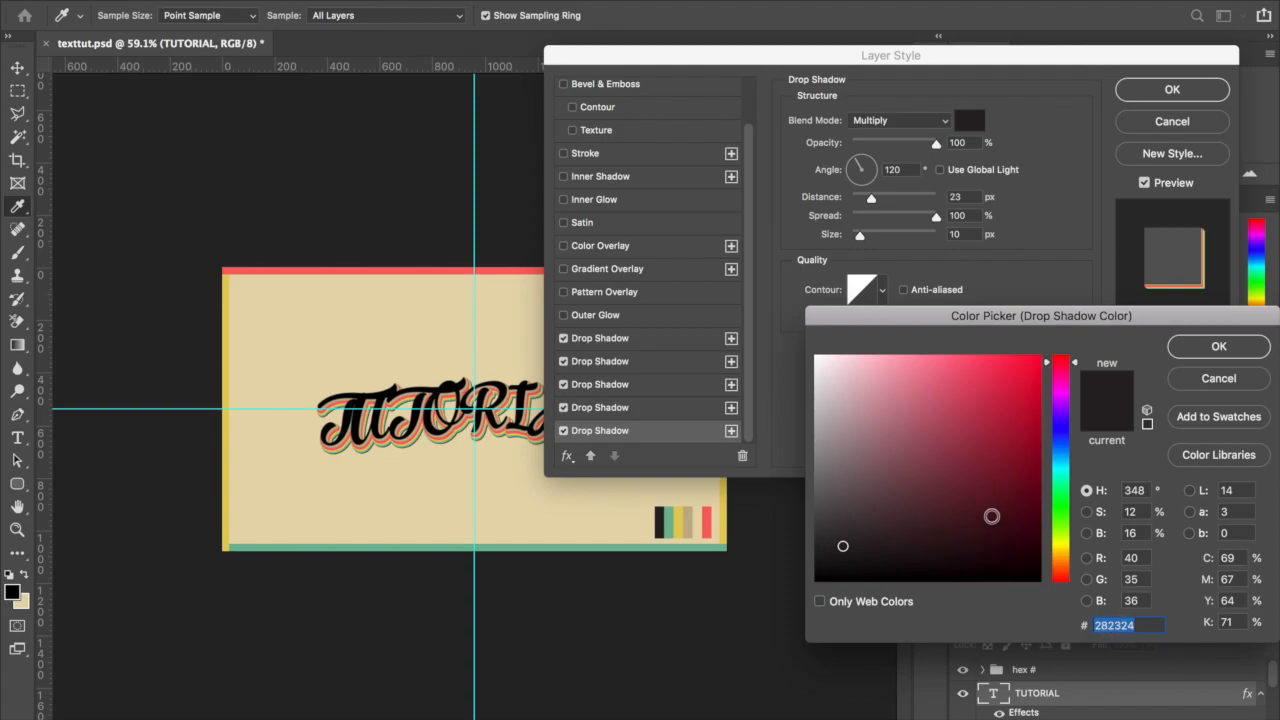
click(1228, 348)
click(1188, 88)
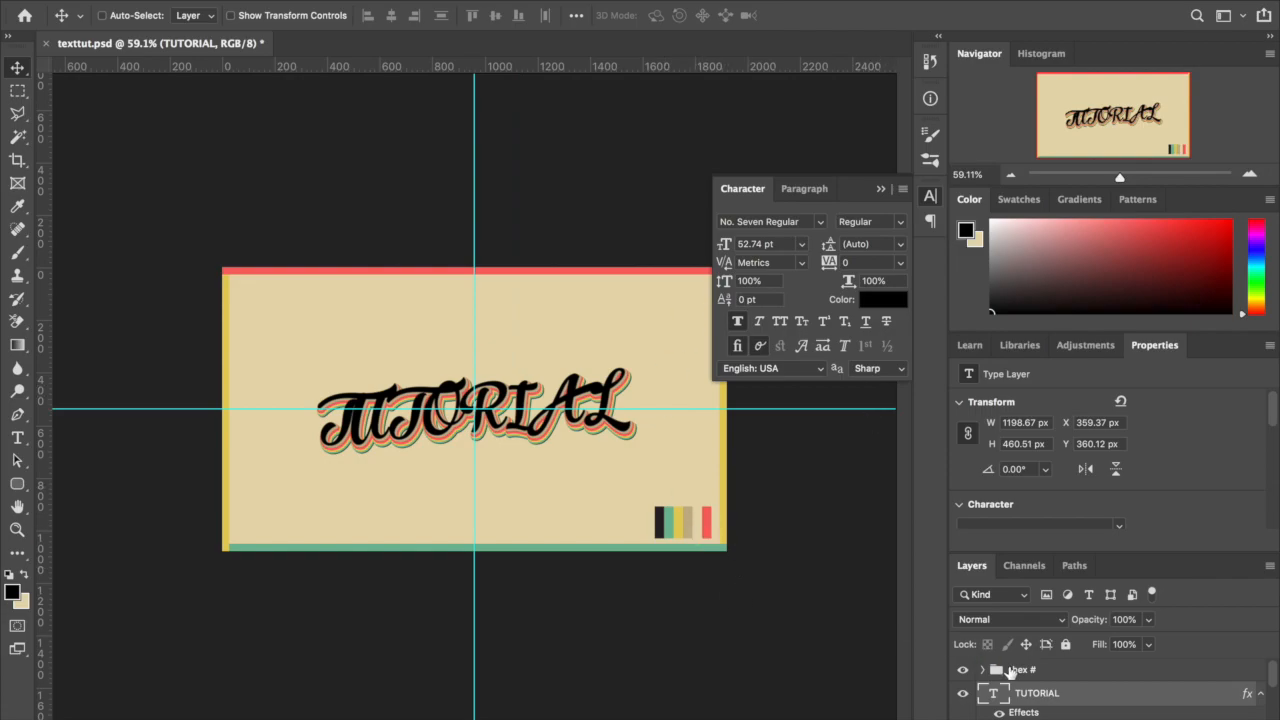
Recolour all the TUTORIAL lettering with the beige e6d8b0 sampled from the canvas background.
click(17, 438)
drag(323, 430, 695, 398)
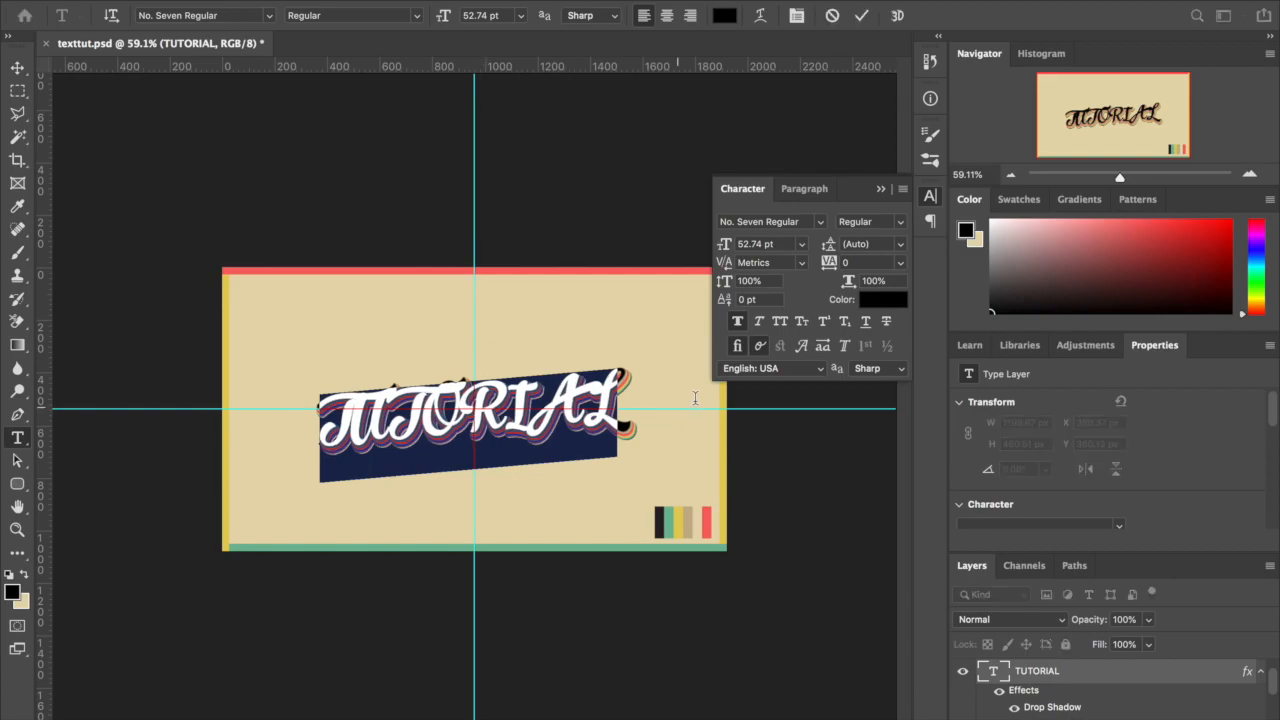
click(725, 16)
click(634, 291)
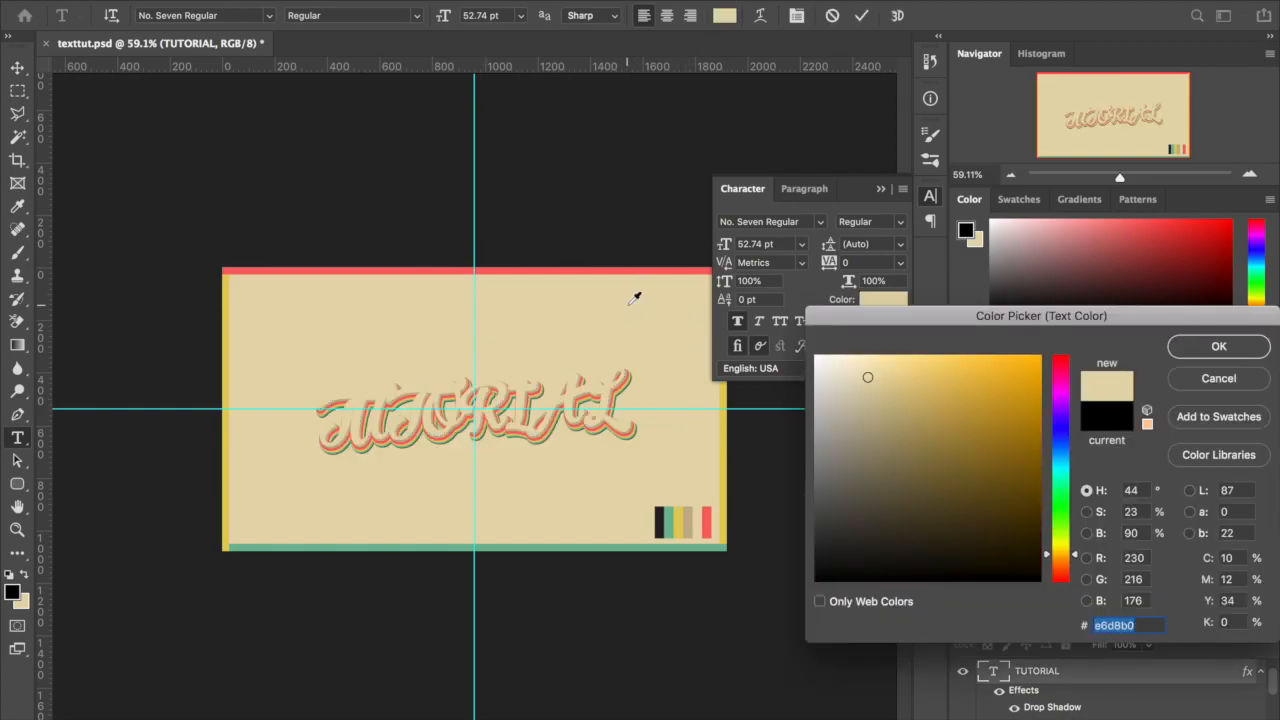
click(1216, 345)
click(17, 67)
Add a Bevel & Emboss to the TUTORIAL layer: smooth Inner Bevel, 220% depth, 1 px size, 90° angle, 30° altitude.
scroll(317, 316, up, 5)
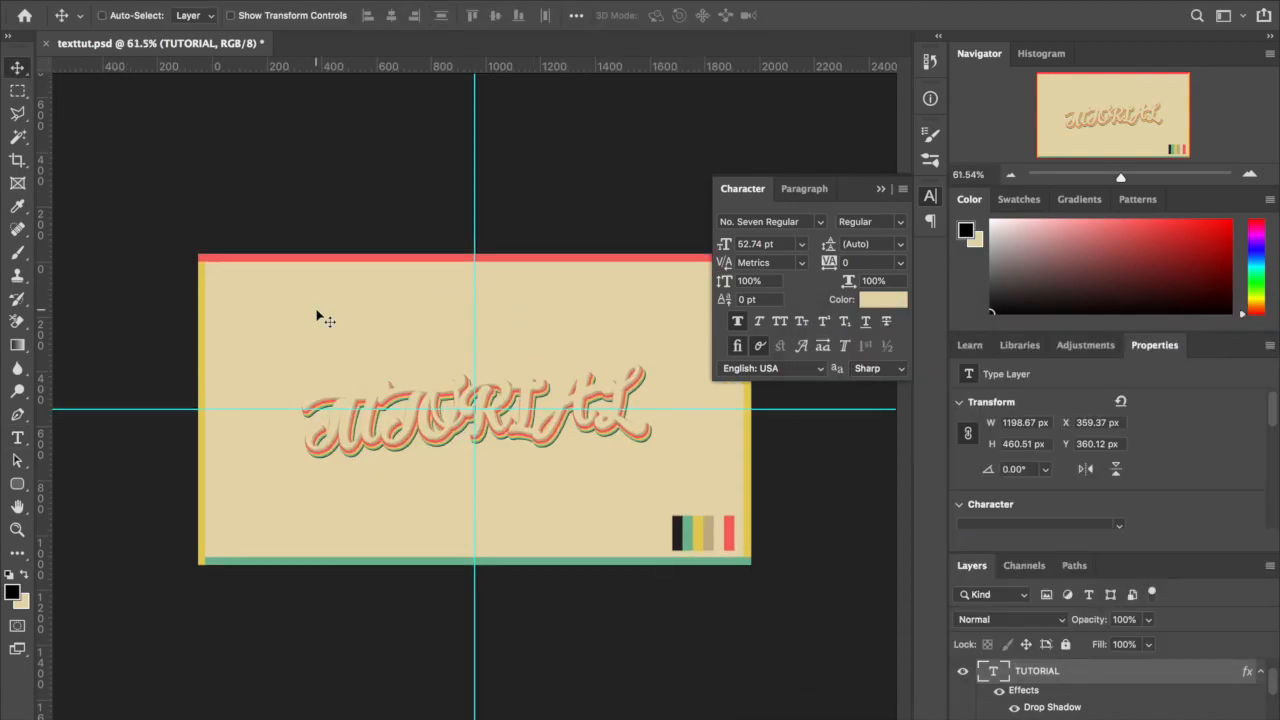
scroll(428, 471, up, 2)
scroll(428, 471, down, 4)
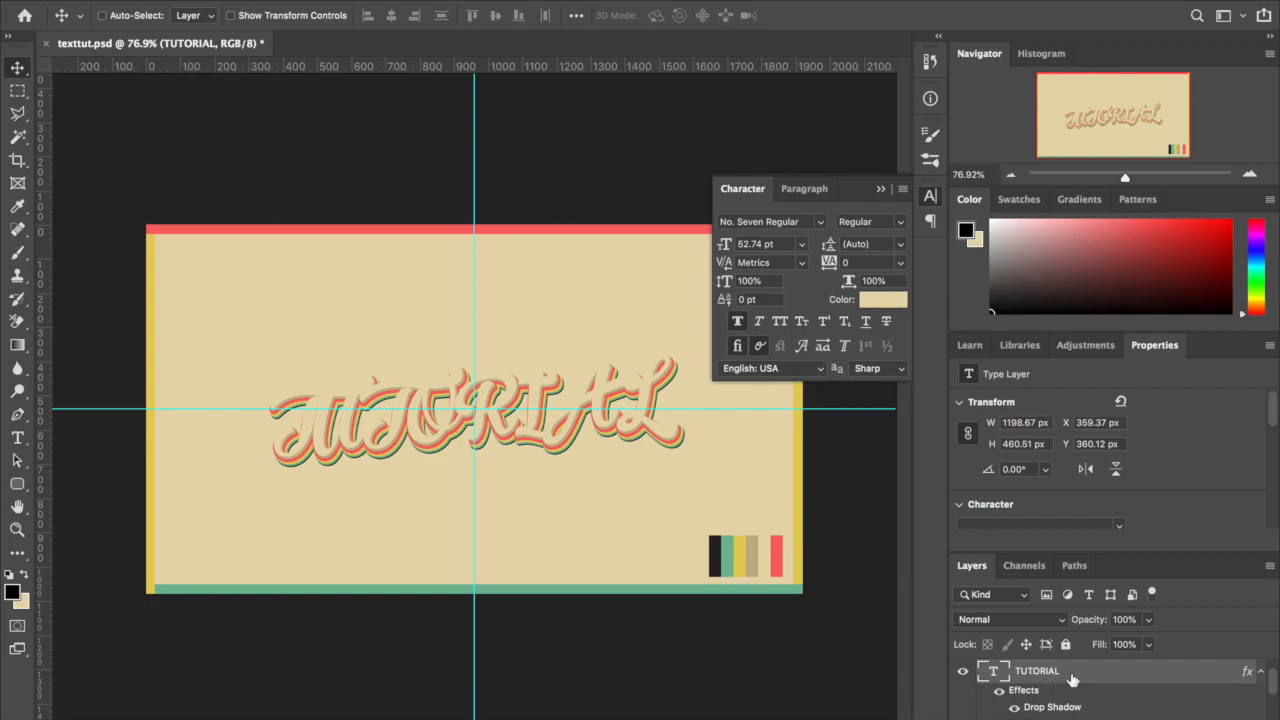
double_click(1072, 679)
click(564, 135)
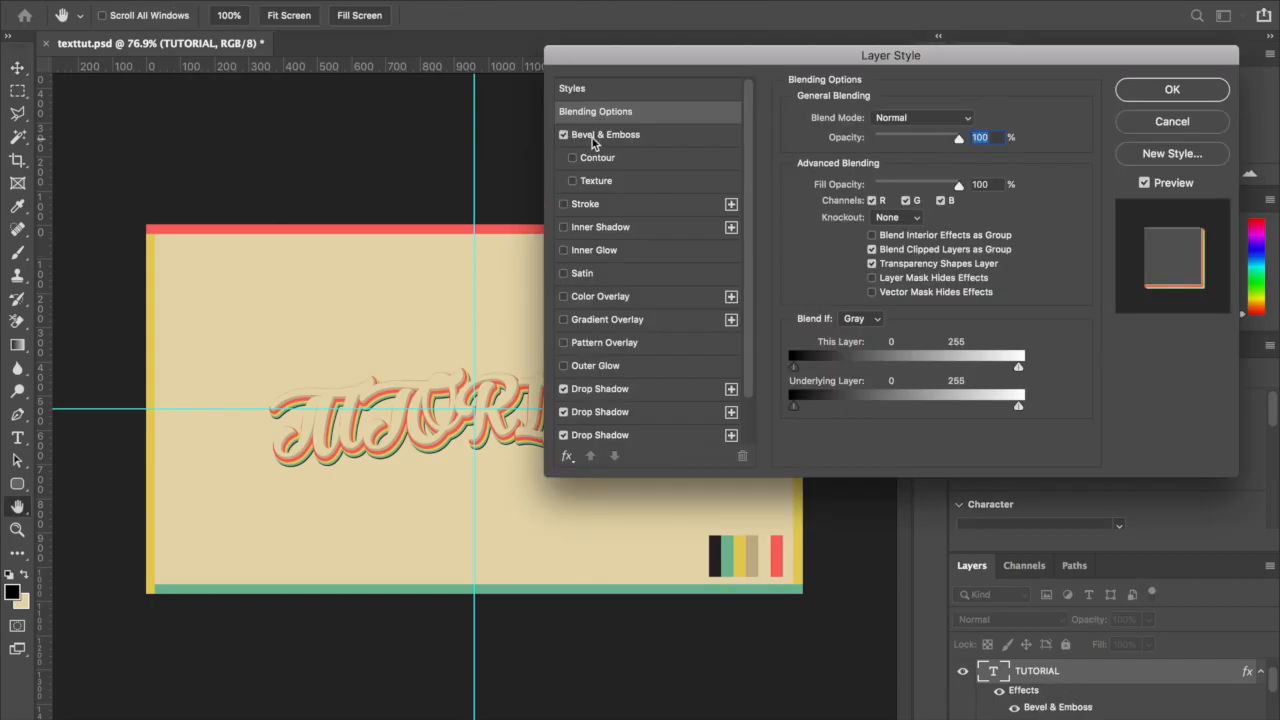
click(604, 139)
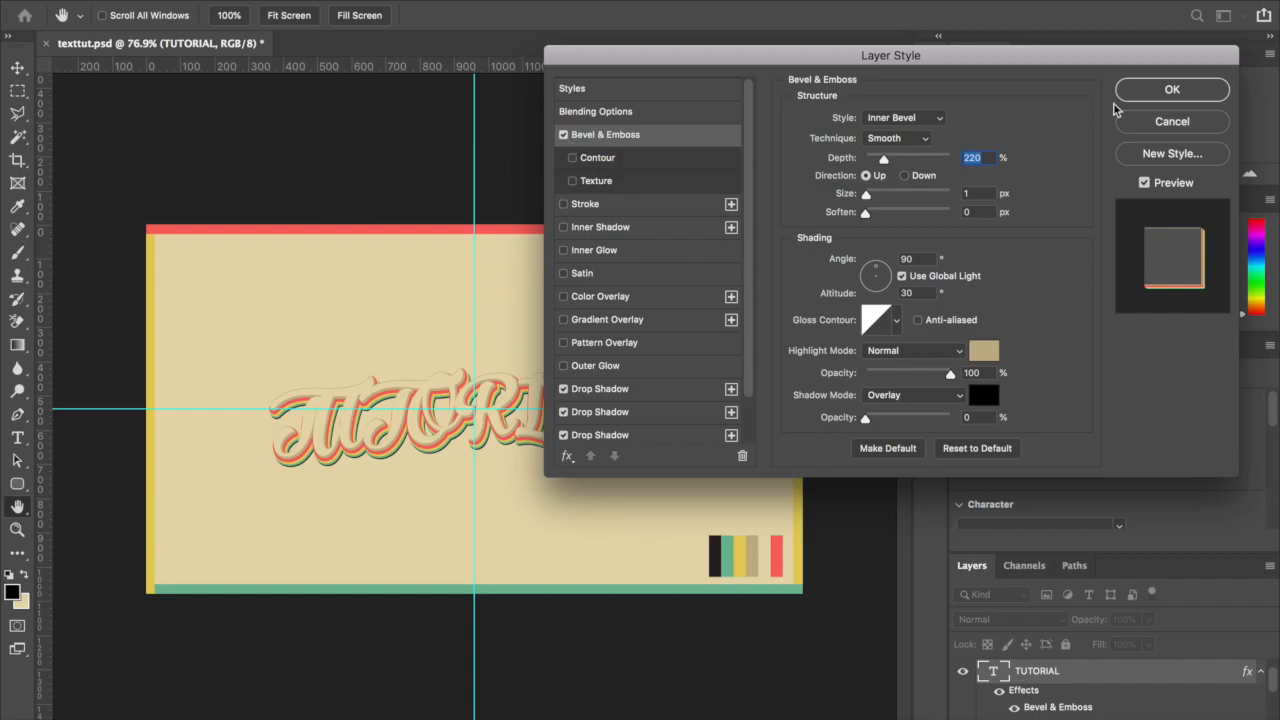
click(1160, 91)
Reopen the Bevel & Emboss settings and compare the lettering's edges with the effect off and on.
scroll(540, 458, up, 5)
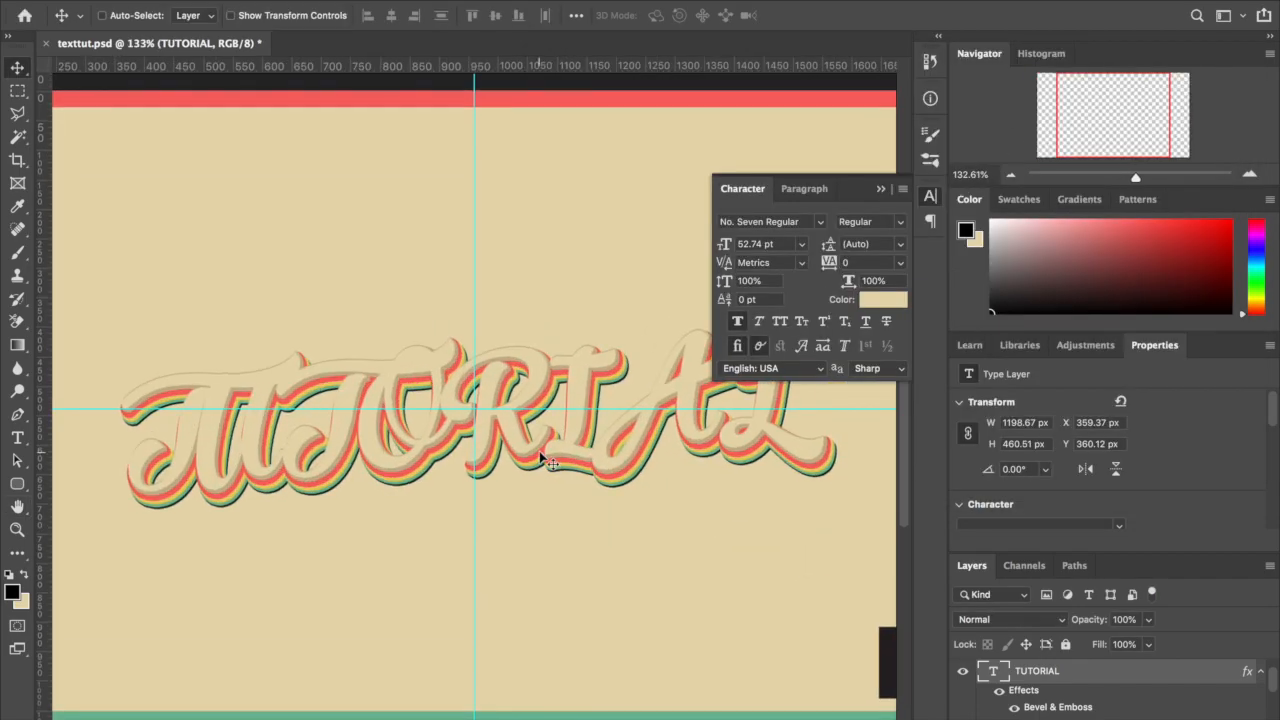
double_click(1055, 708)
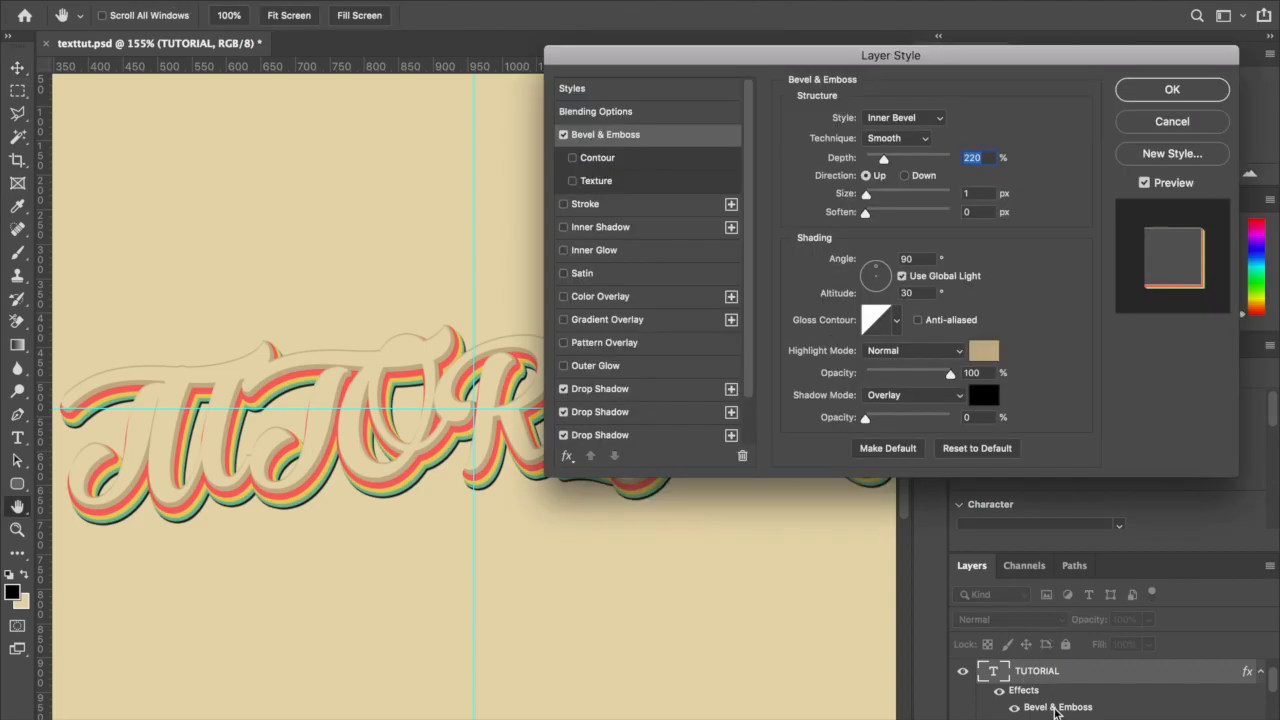
click(564, 137)
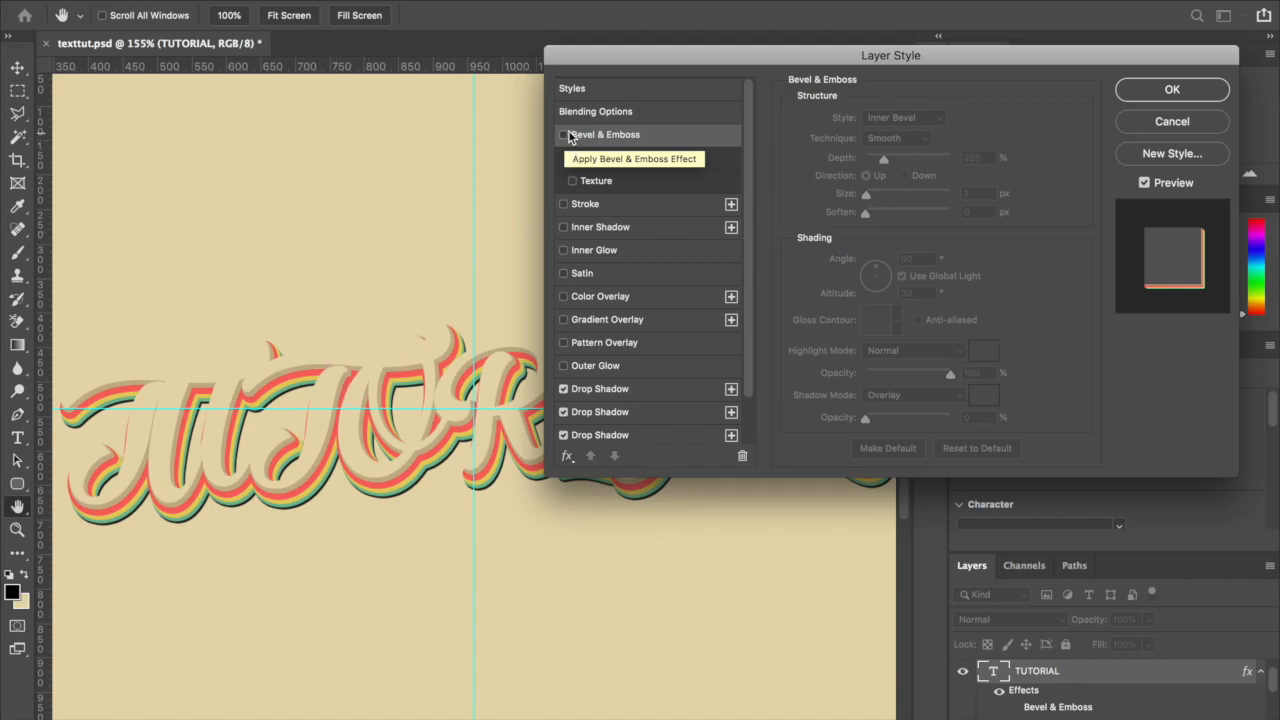
click(564, 135)
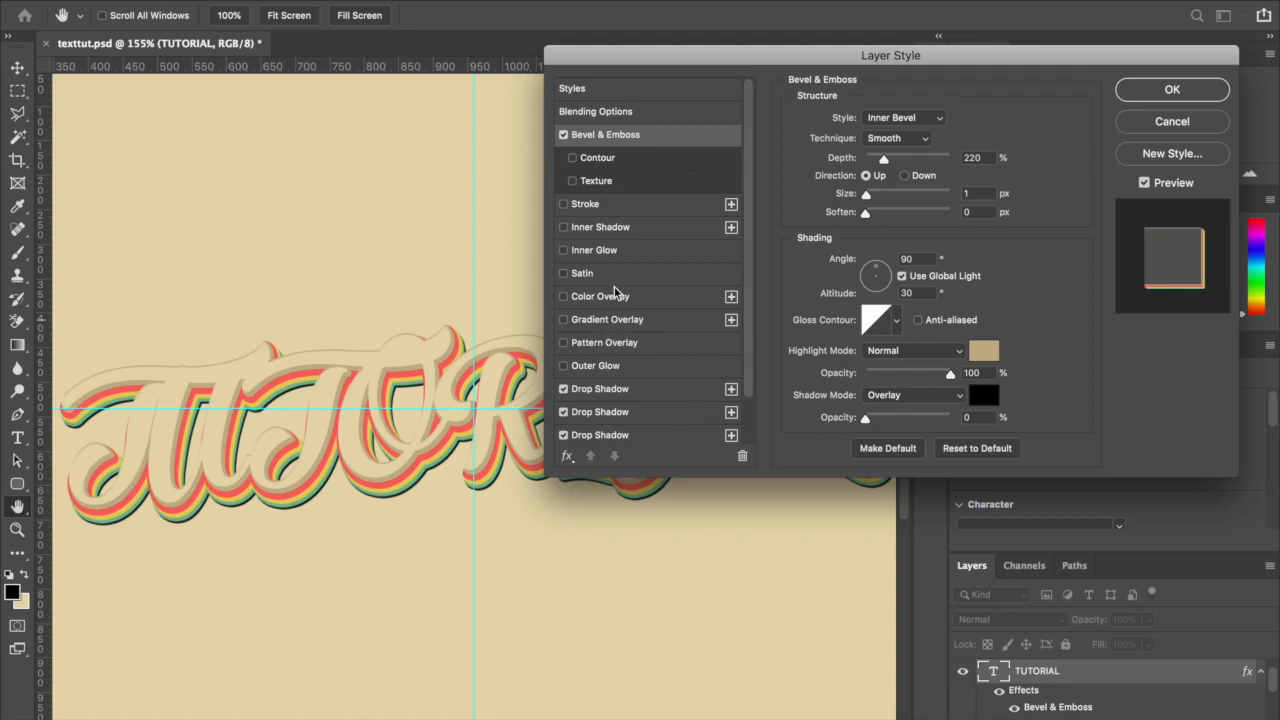
click(572, 139)
click(572, 139)
Set the bevel's highlight colour to the tan sampled from the lettering's first shadow and apply the layer style.
click(984, 352)
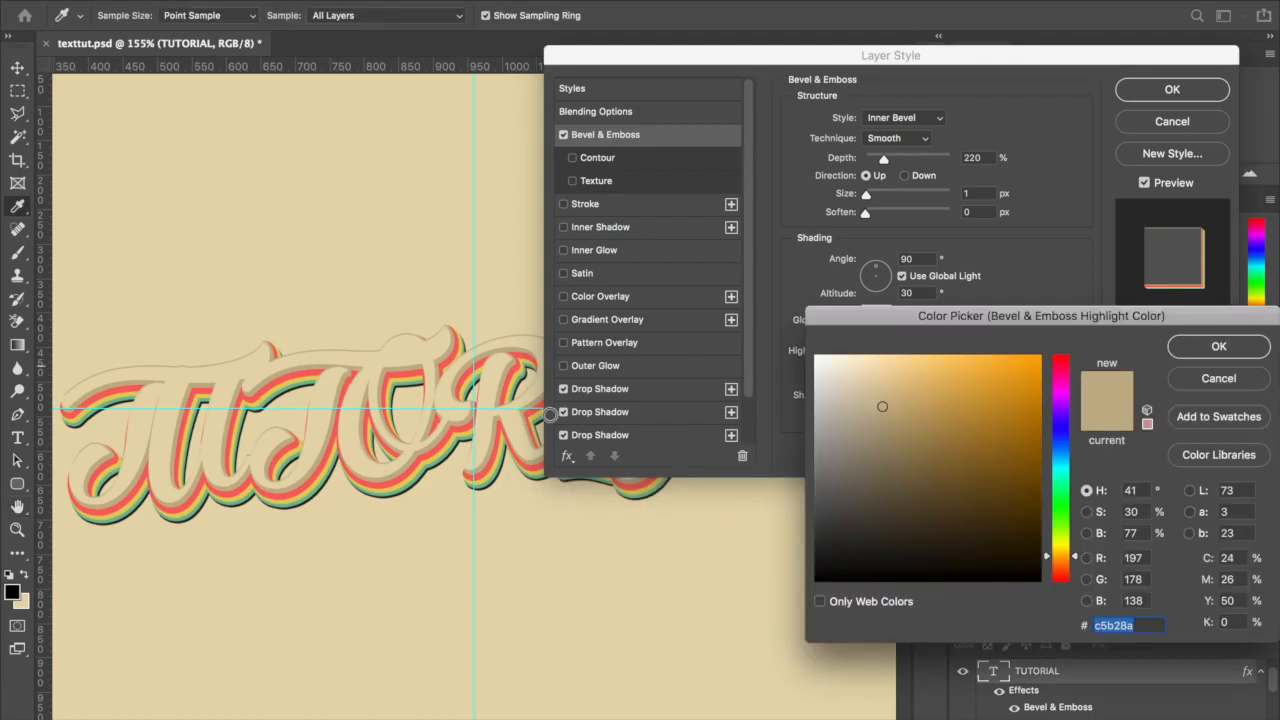
click(465, 370)
click(1200, 349)
scroll(920, 365, down, 3)
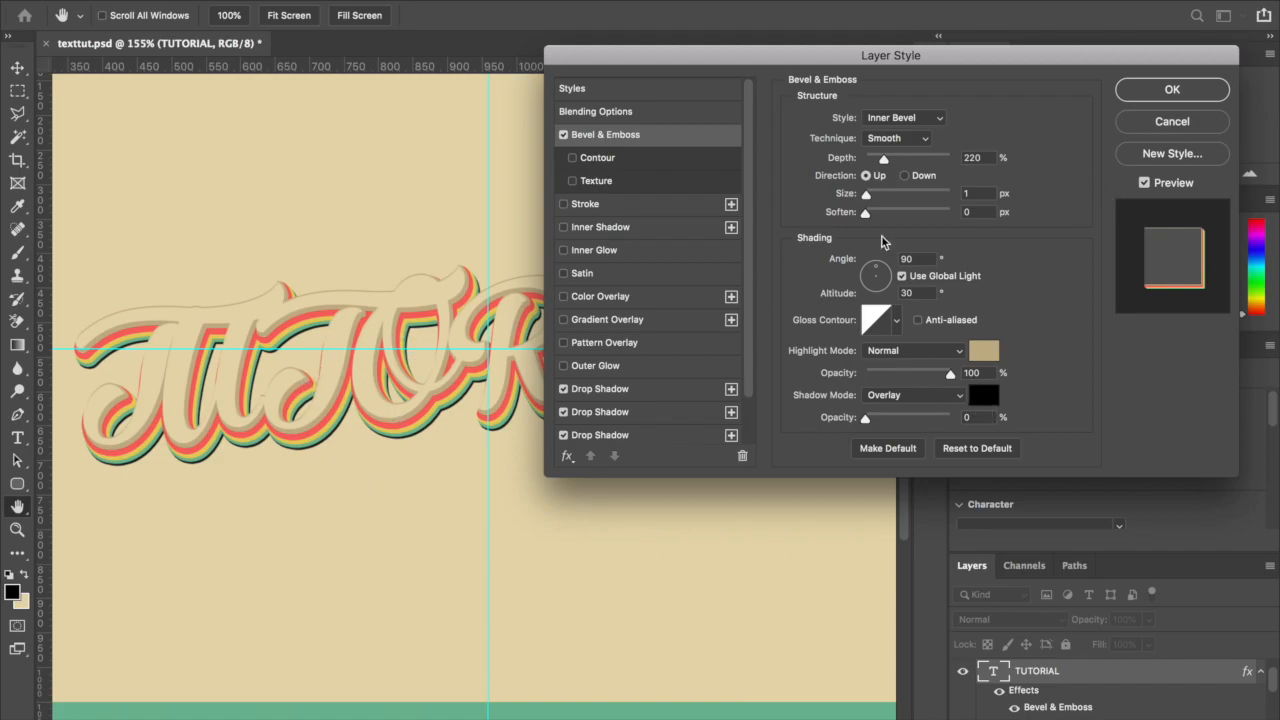
click(1172, 90)
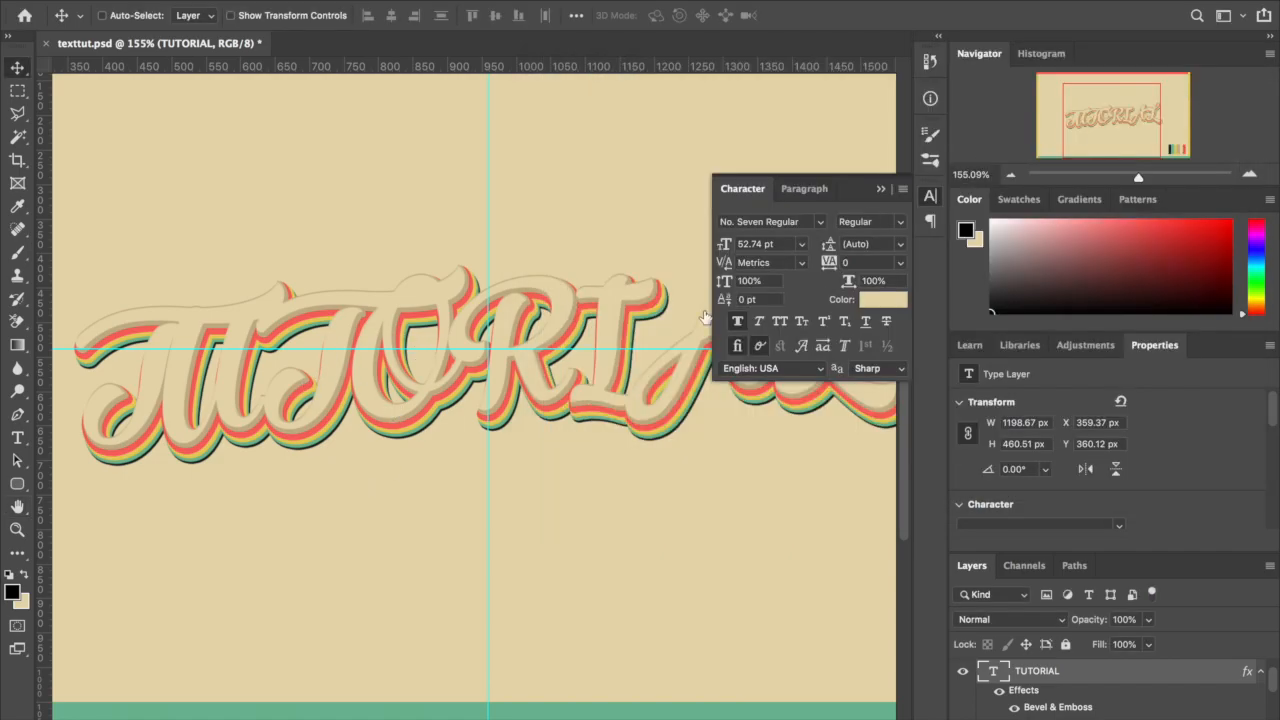
scroll(677, 337, down, 4)
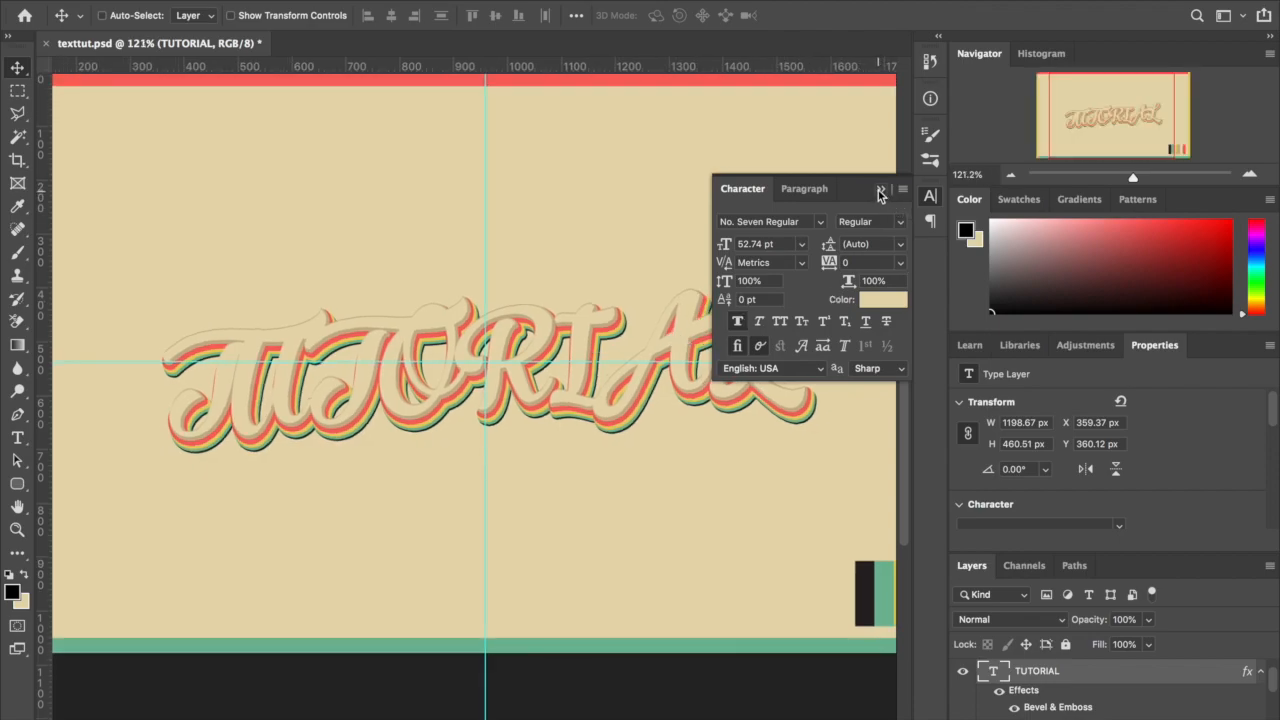
Collapse the Character settings and examine the bevelled edges and stacked shadows of the TUTORIAL lettering.
click(881, 189)
scroll(651, 509, up, 2)
scroll(650, 507, down, 1)
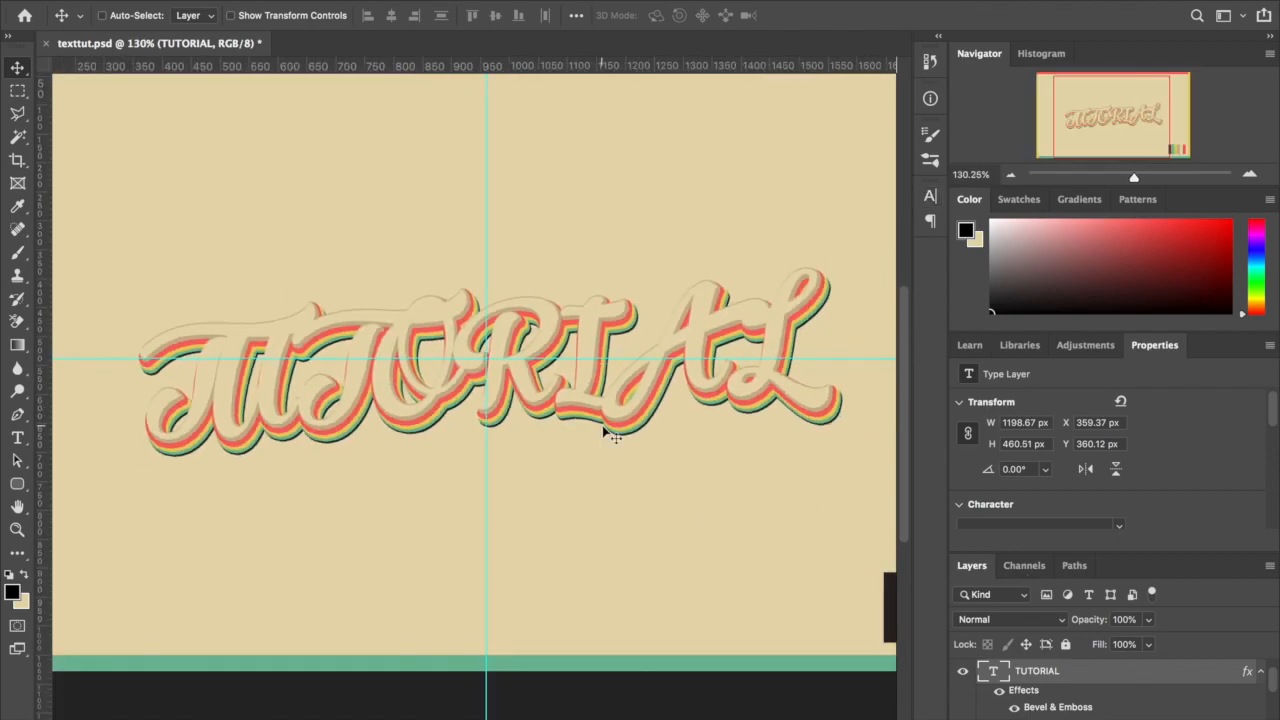
scroll(594, 547, down, 1)
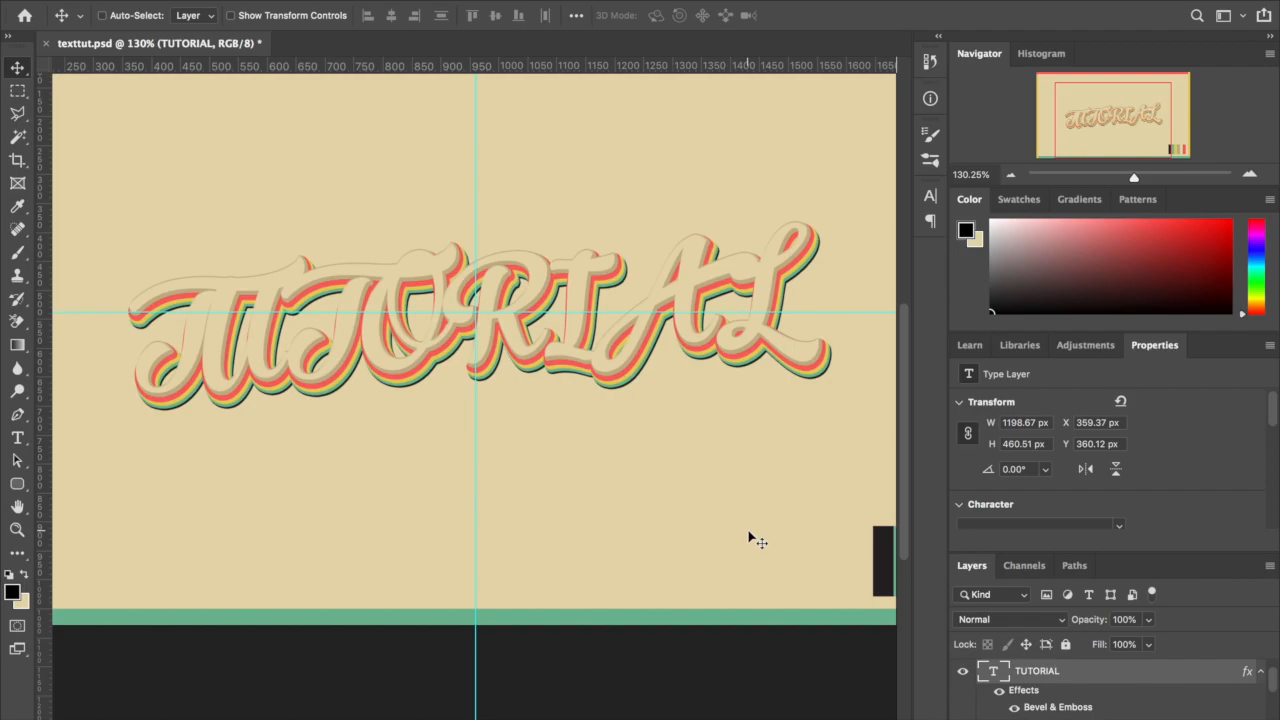
scroll(749, 534, down, 3)
scroll(1127, 709, up, 1)
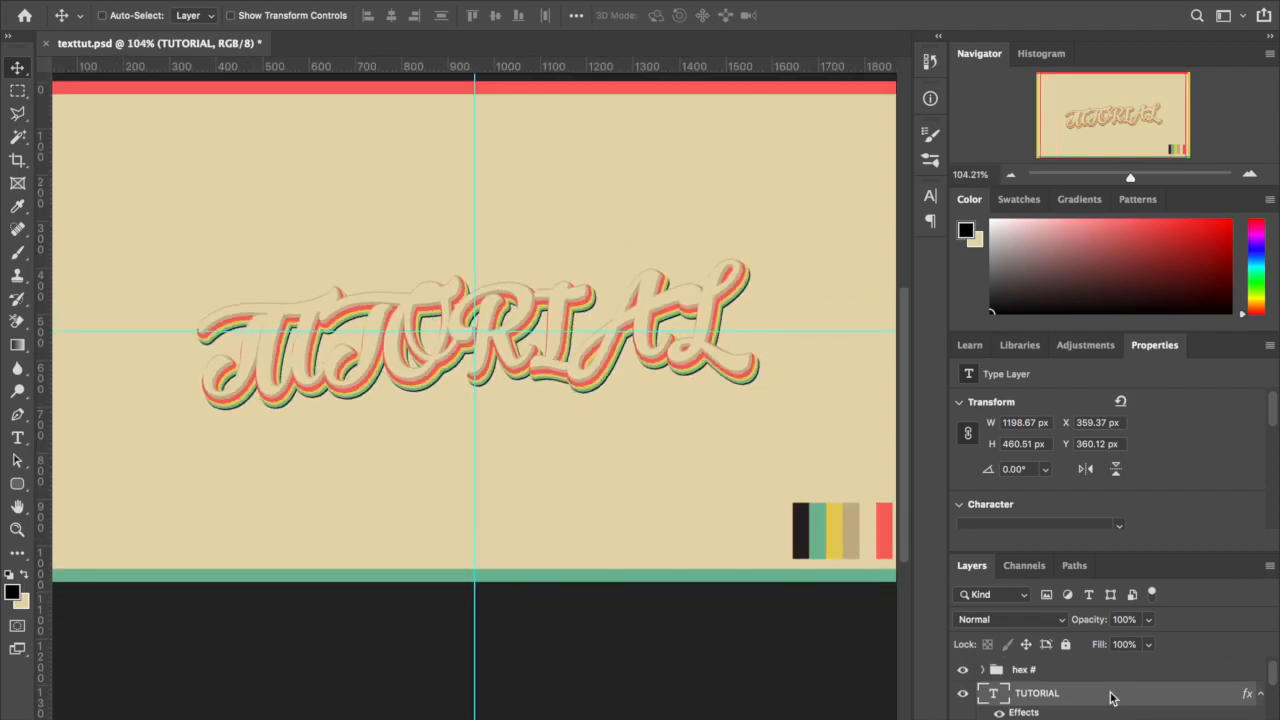
Open the New Style dialog for the TUTORIAL layer's effects and leave it without saving the style or changing the layer.
double_click(1112, 697)
click(583, 91)
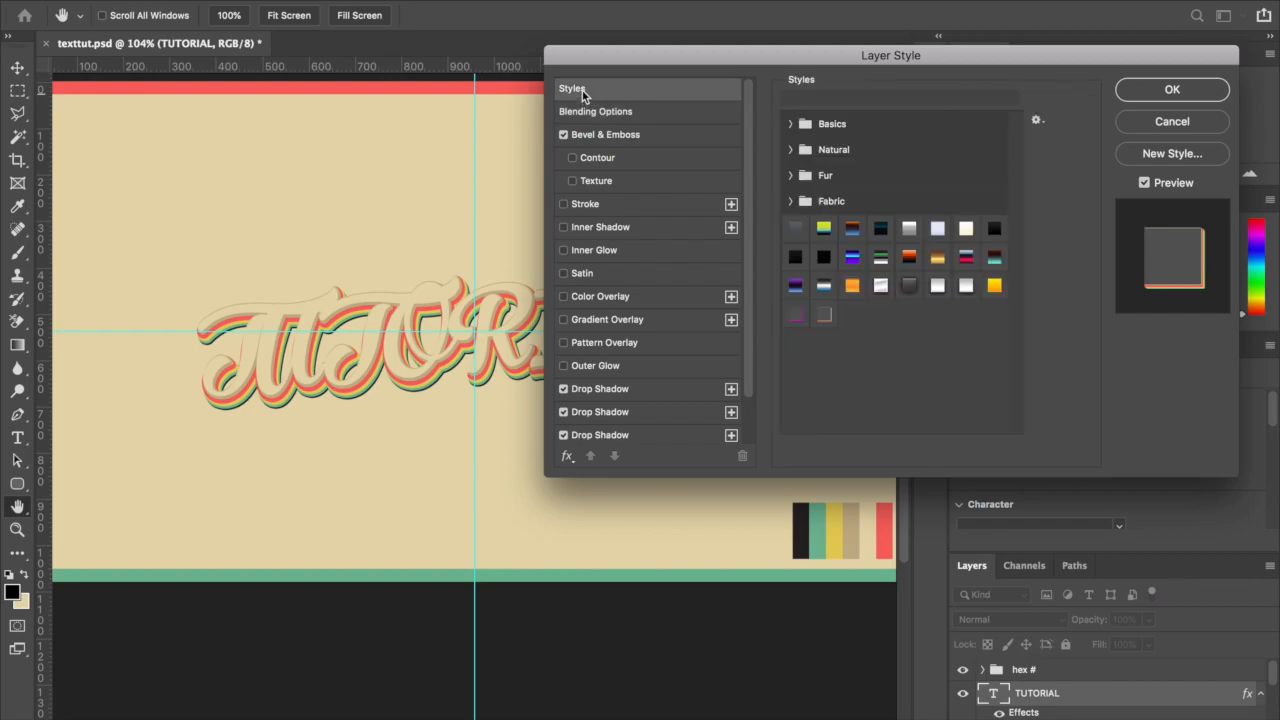
click(1161, 153)
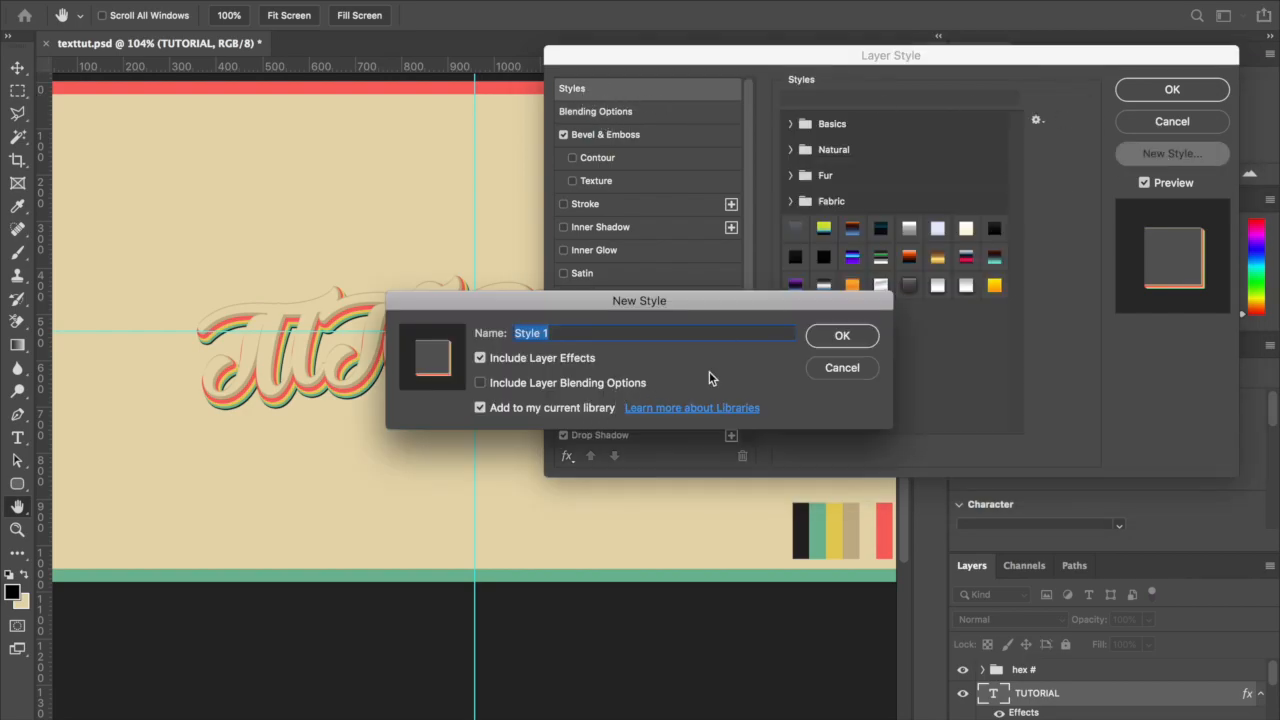
click(832, 368)
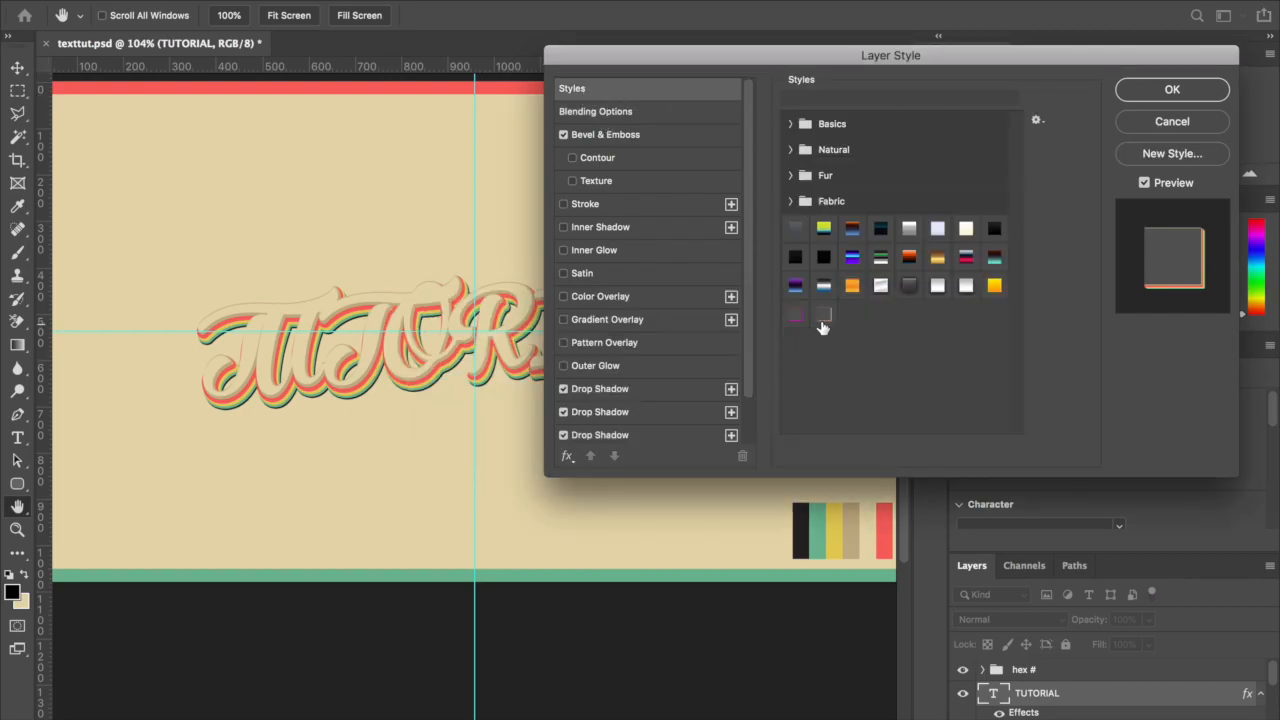
click(1190, 156)
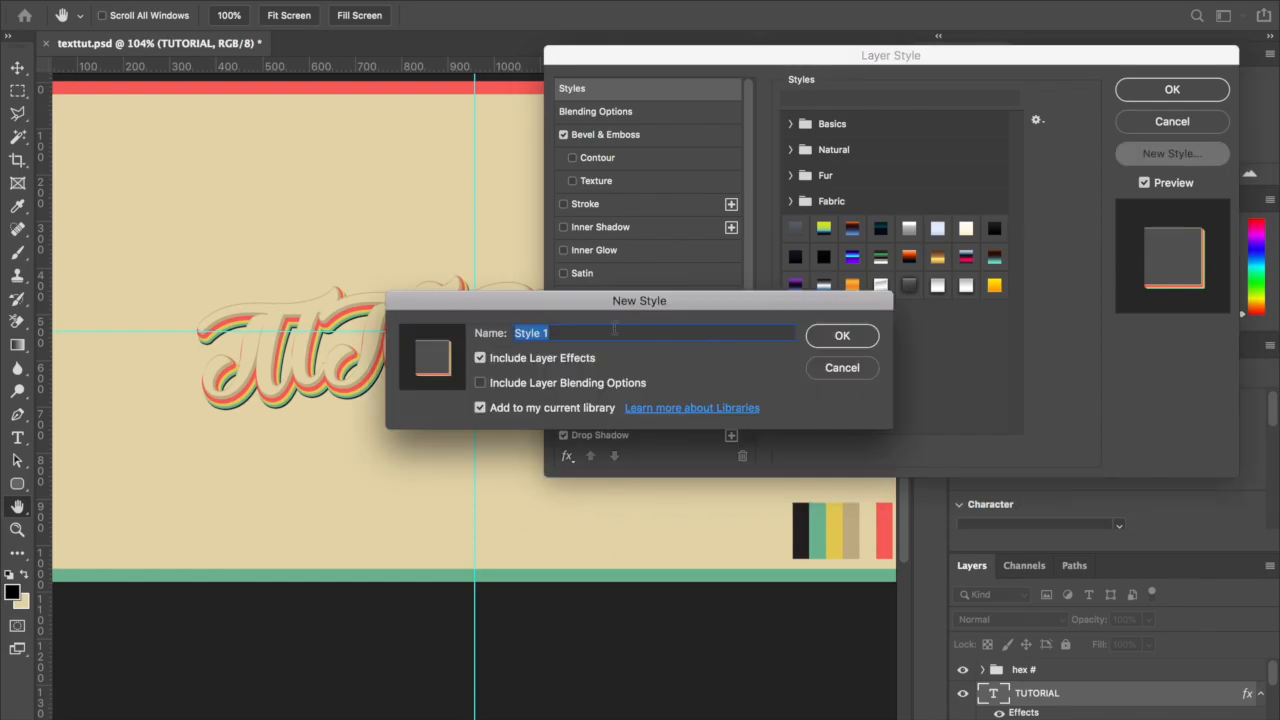
click(857, 367)
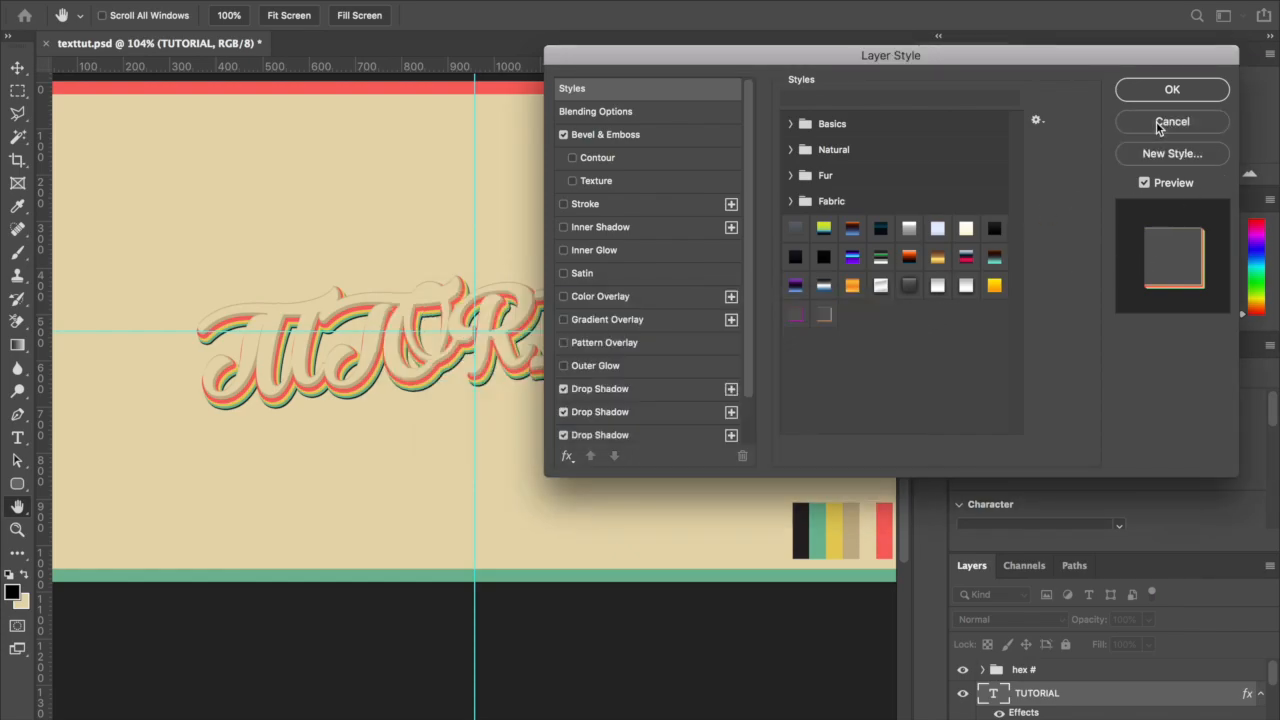
click(1160, 122)
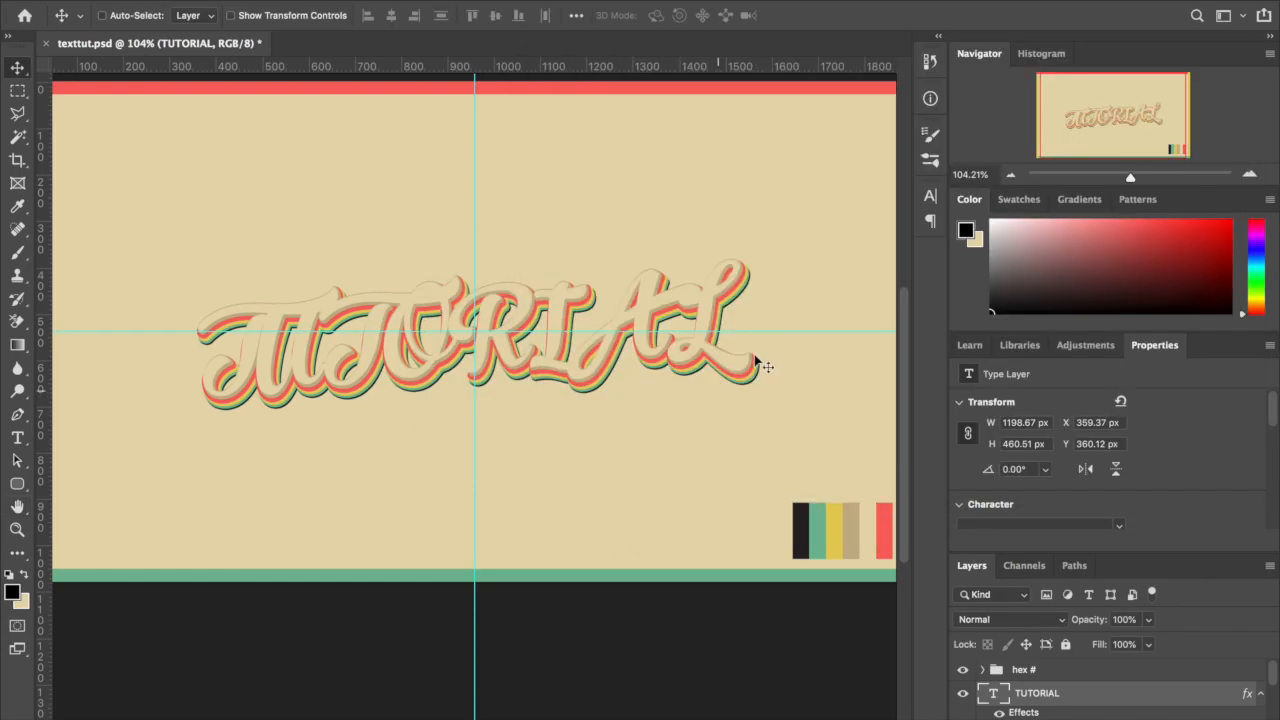
click(18, 438)
double_click(234, 333)
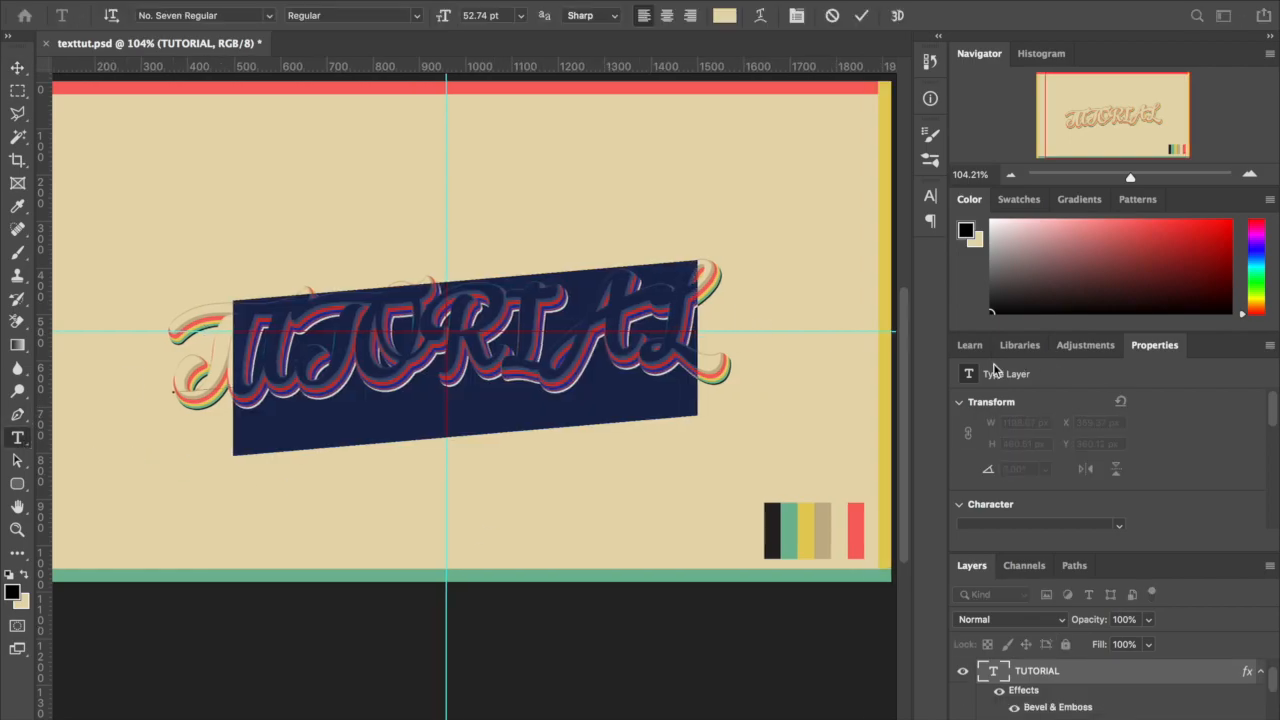
click(709, 296)
drag(709, 296, 94, 129)
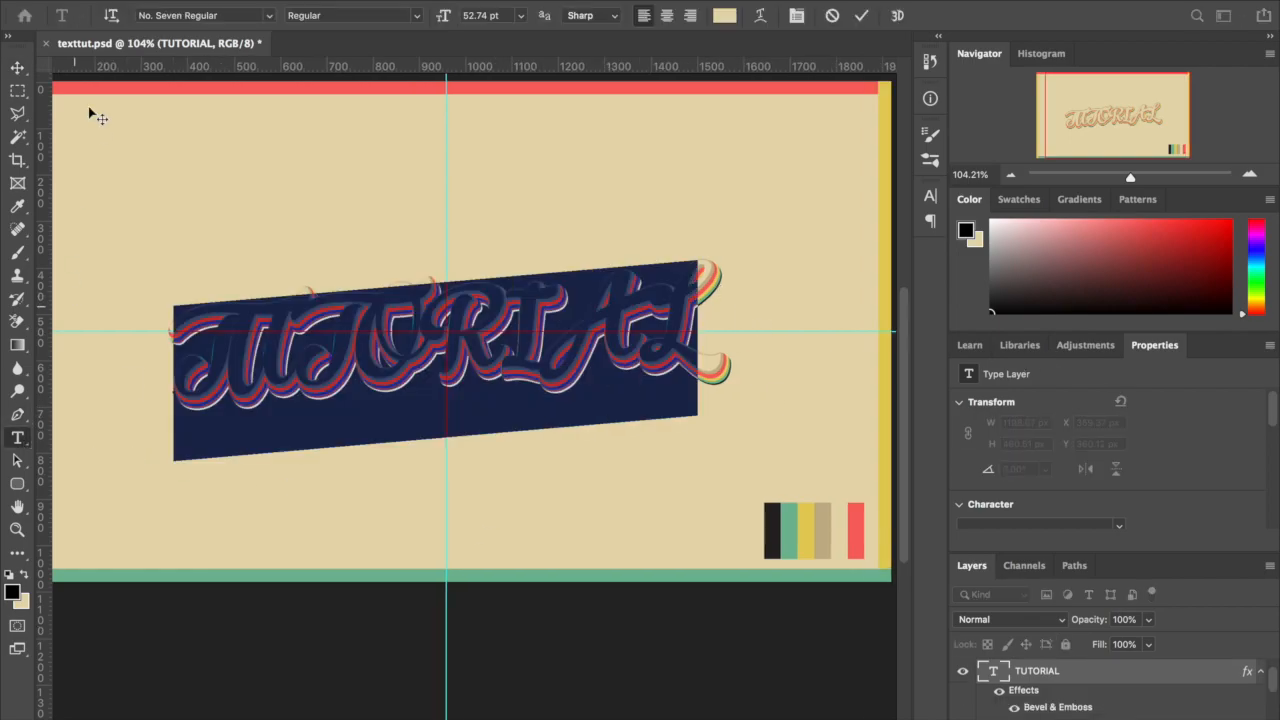
click(17, 67)
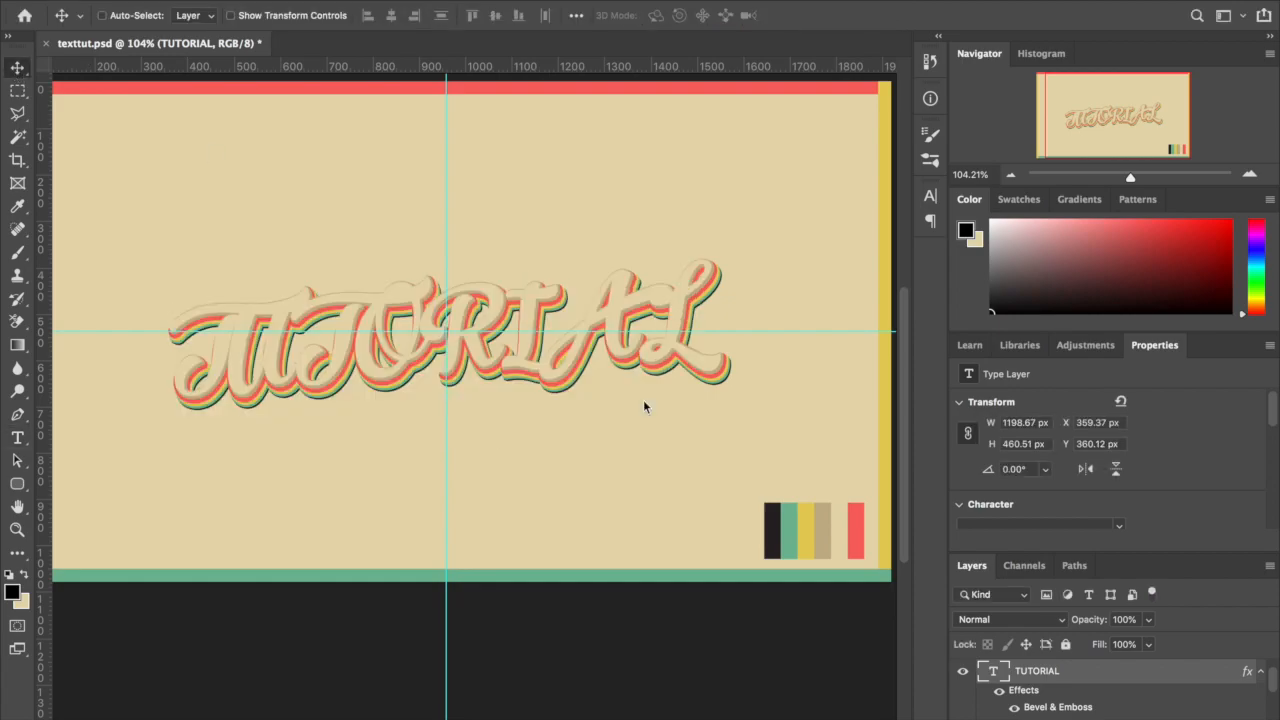
Apply the preset style with the yellow-green, blue and black gradient overlay to the TUTORIAL layer.
double_click(1092, 682)
click(575, 90)
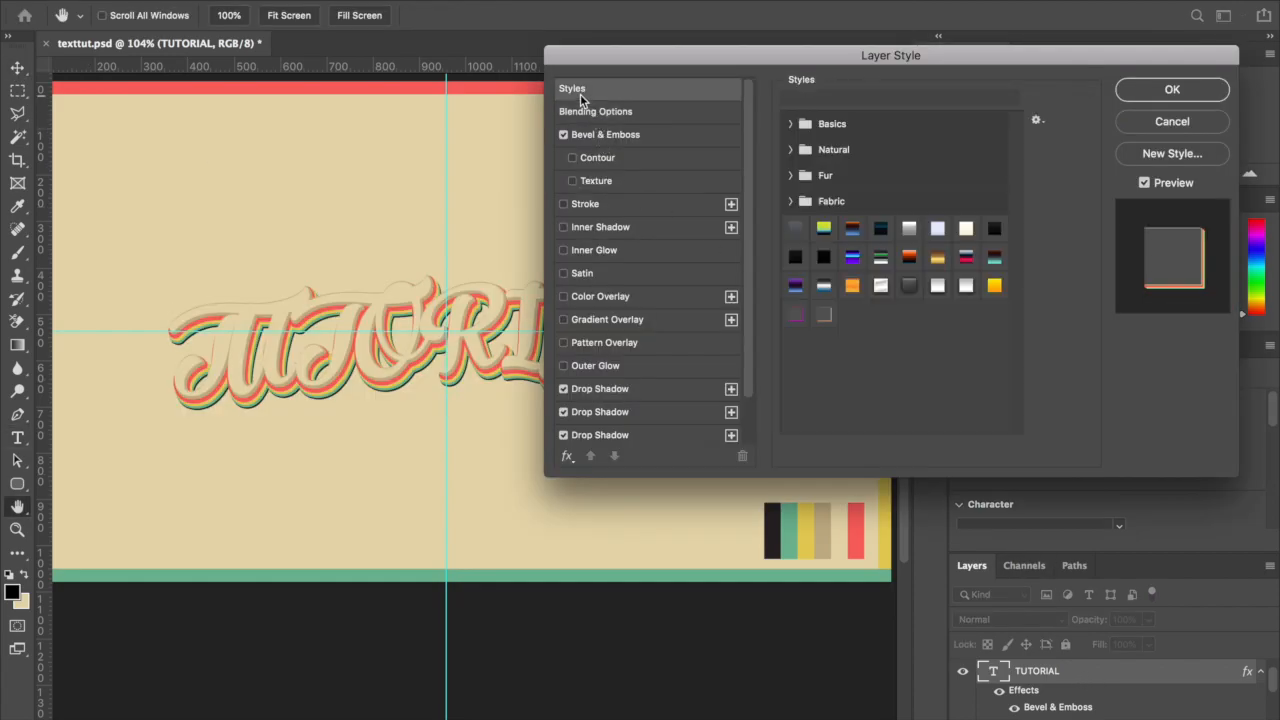
click(823, 229)
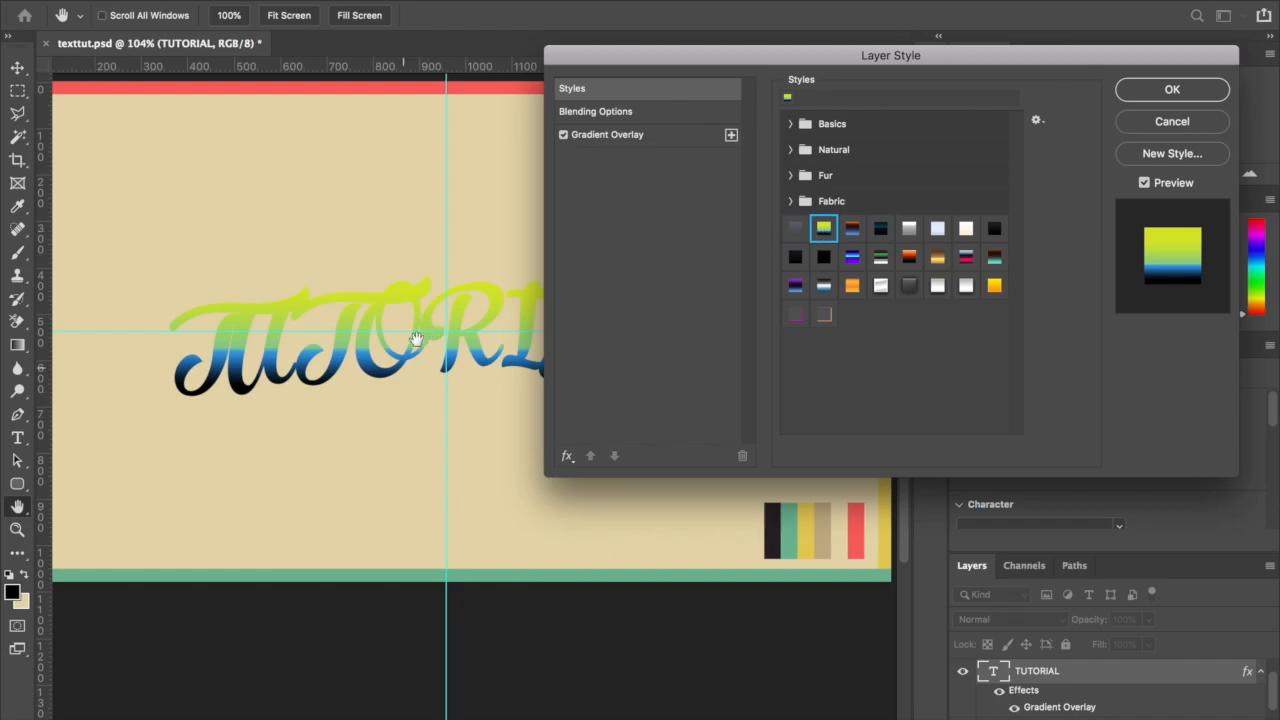
click(1187, 93)
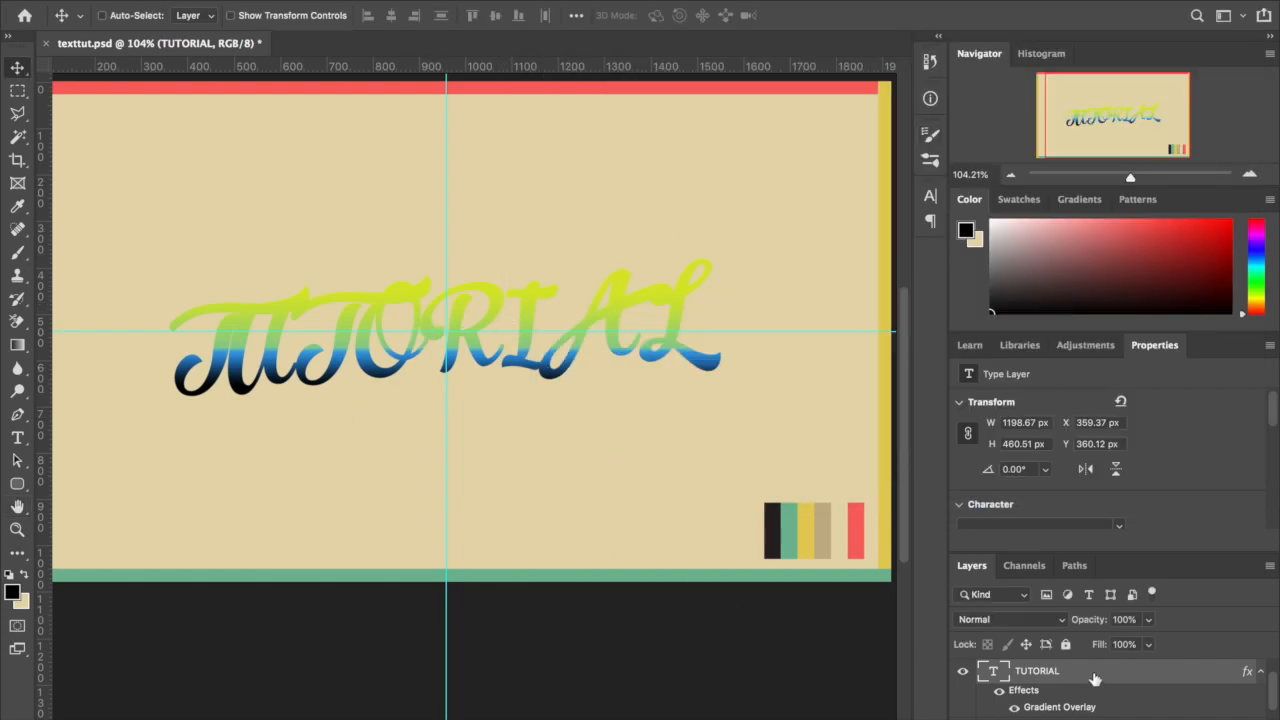
Apply the saved retro preset style with the bevel and stacked coloured drop shadows to the TUTORIAL layer.
double_click(1089, 675)
click(572, 89)
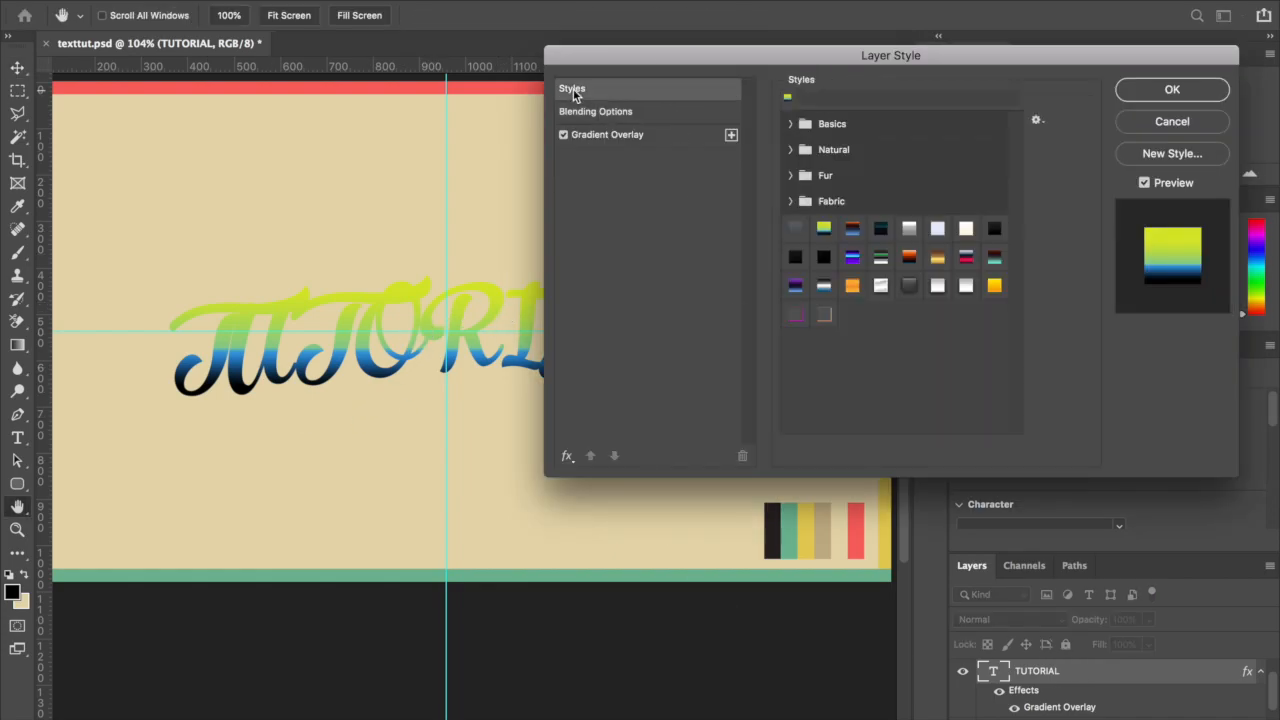
click(824, 315)
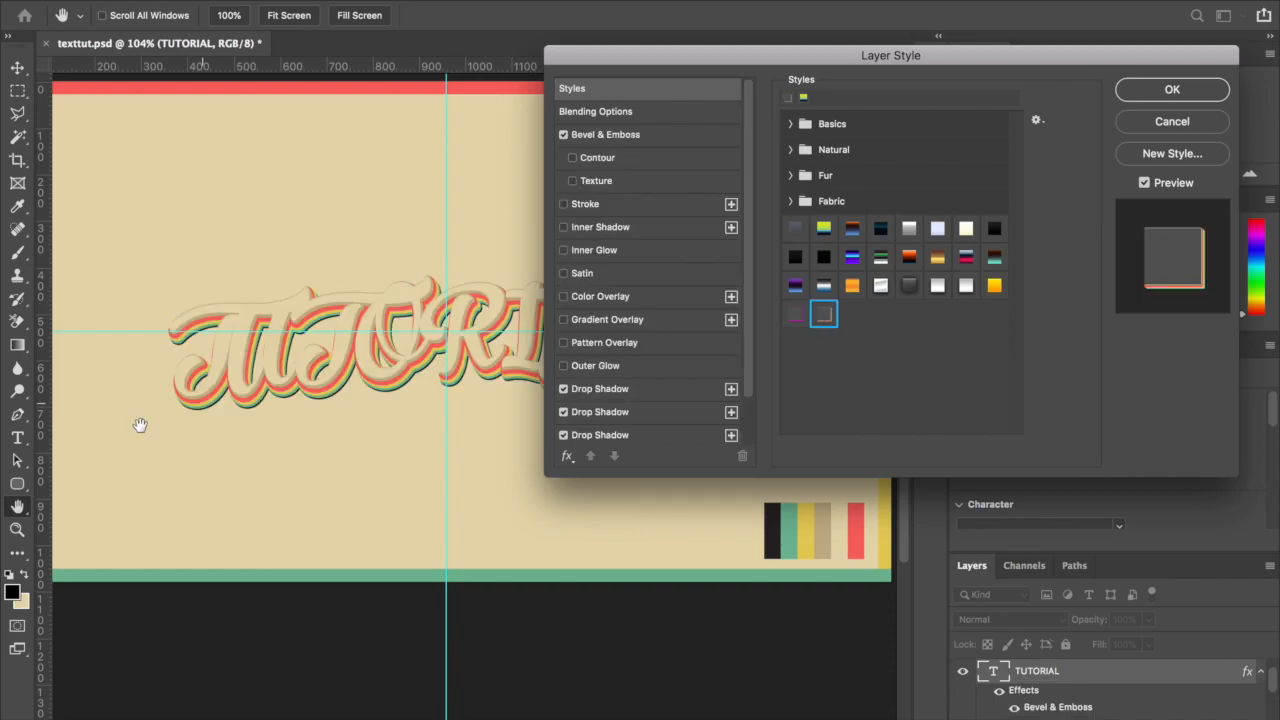
click(1167, 93)
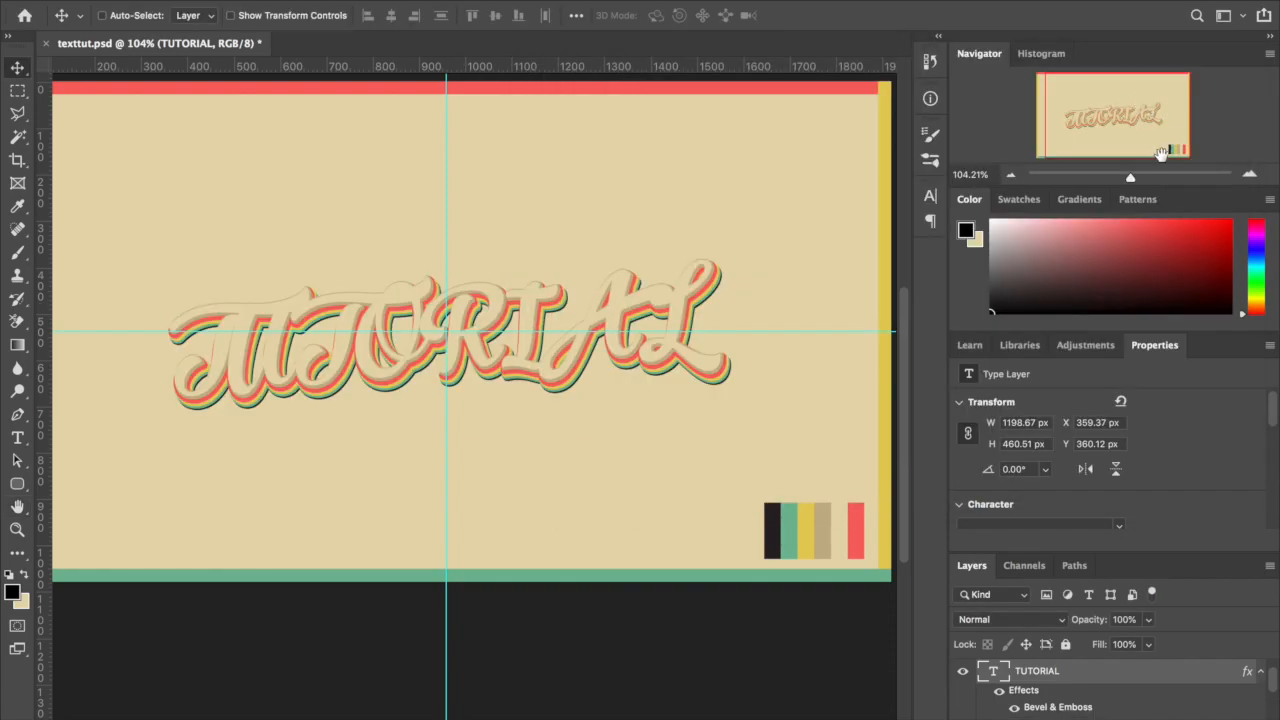
Replace the TUTORIAL lettering with the word HELLO, keeping the layer's effects.
click(16, 438)
click(202, 382)
key(ctrl+a)
text(HELLO)
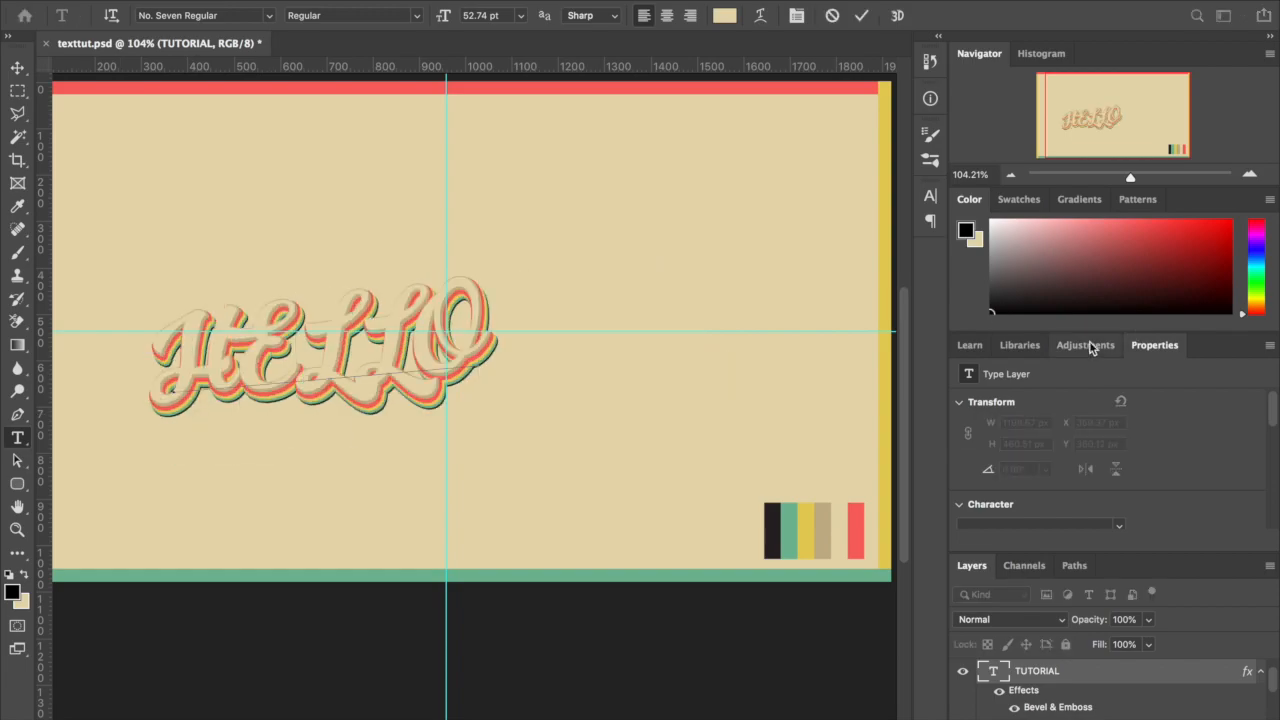
Replace HELLO with a four-letter first name in capitals and commit the text.
key(BackSpace)
key(BackSpace)
key(BackSpace)
key(BackSpace)
key(BackSpace)
text(SEAN)
key(ctrl+Return)
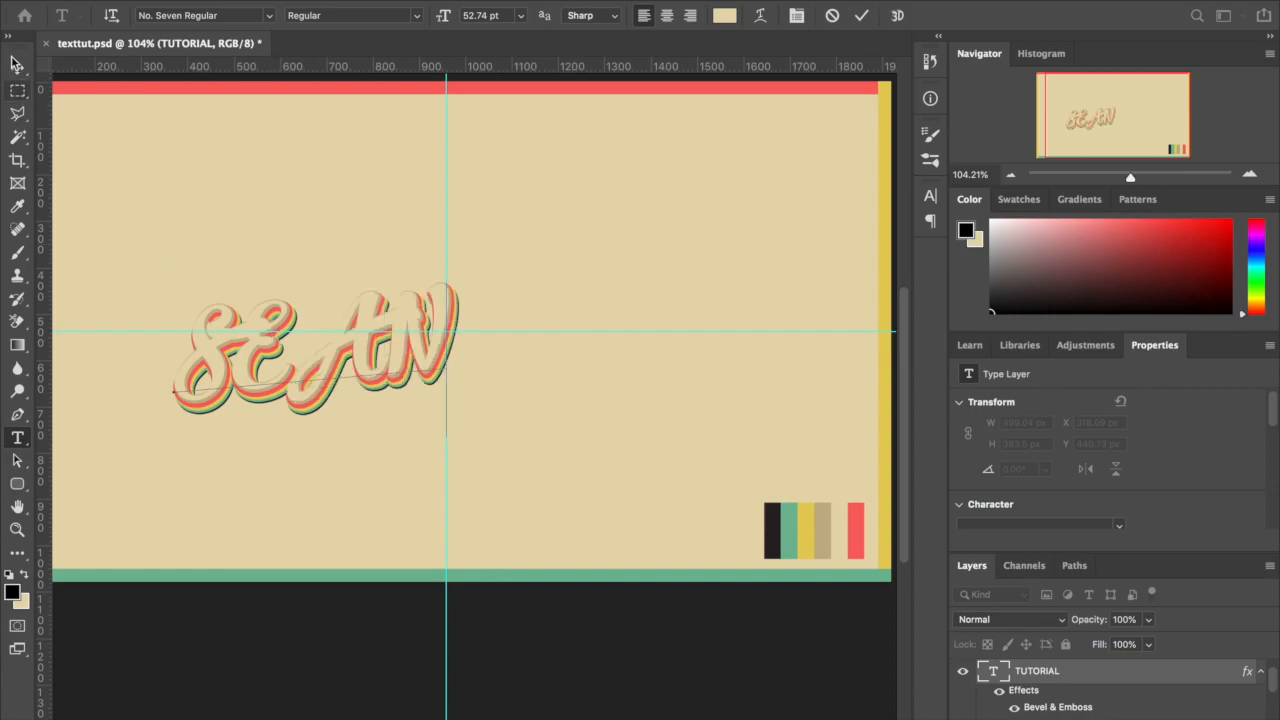
Move the name lettering towards the canvas centre and enlarge it proportionally to about 1013 by 658 px.
key(v)
drag(407, 401, 541, 398)
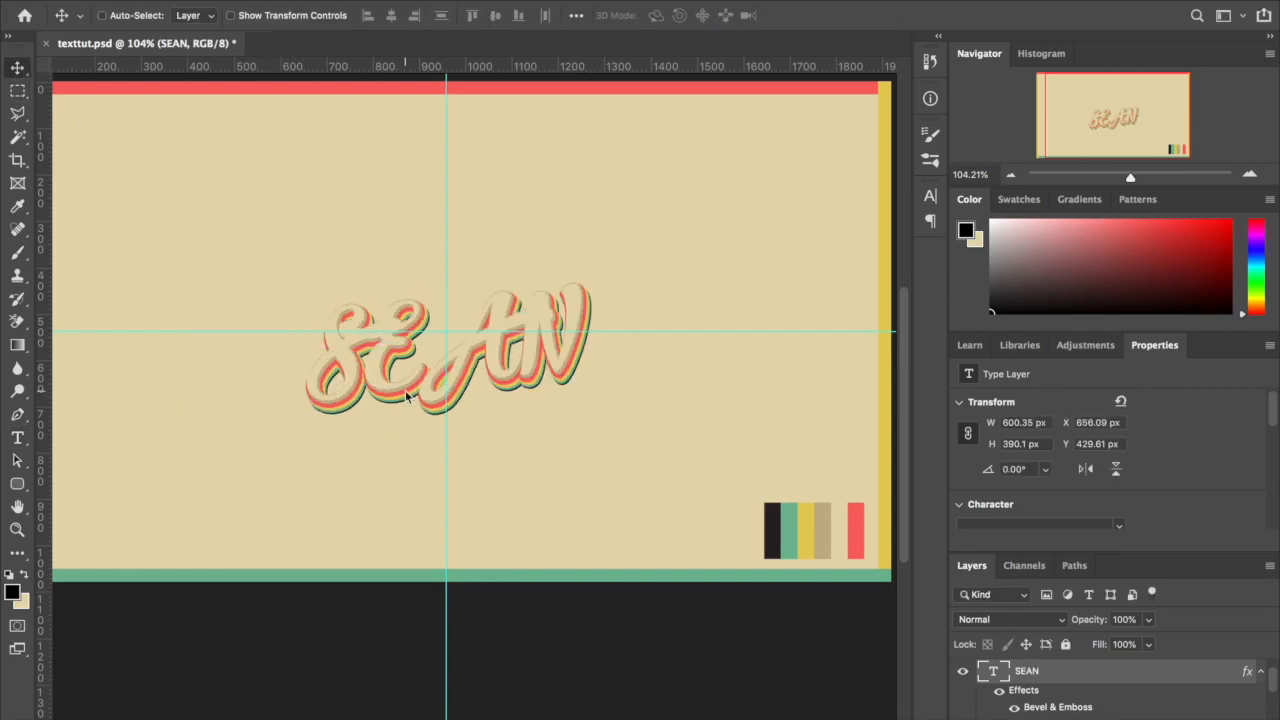
key(ctrl+t)
drag(591, 470, 689, 506)
key(Return)
scroll(690, 516, down, 3)
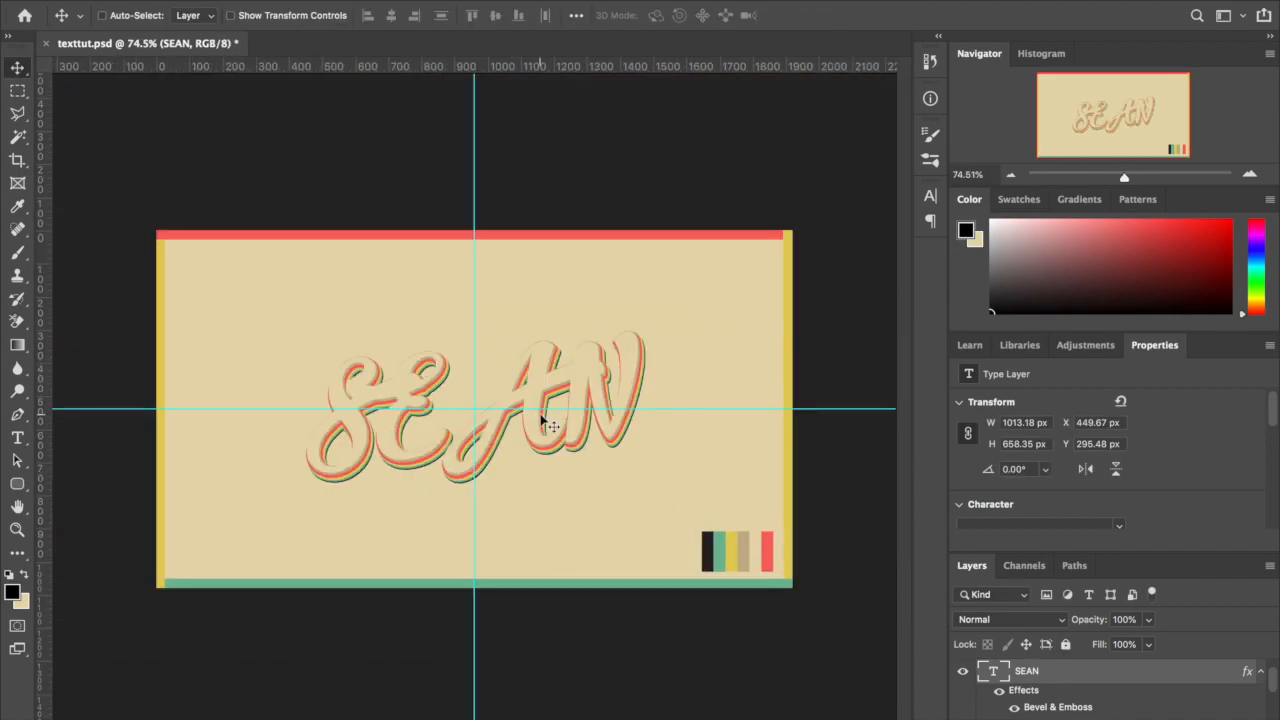
scroll(543, 418, up, 4)
key(ctrl+0)
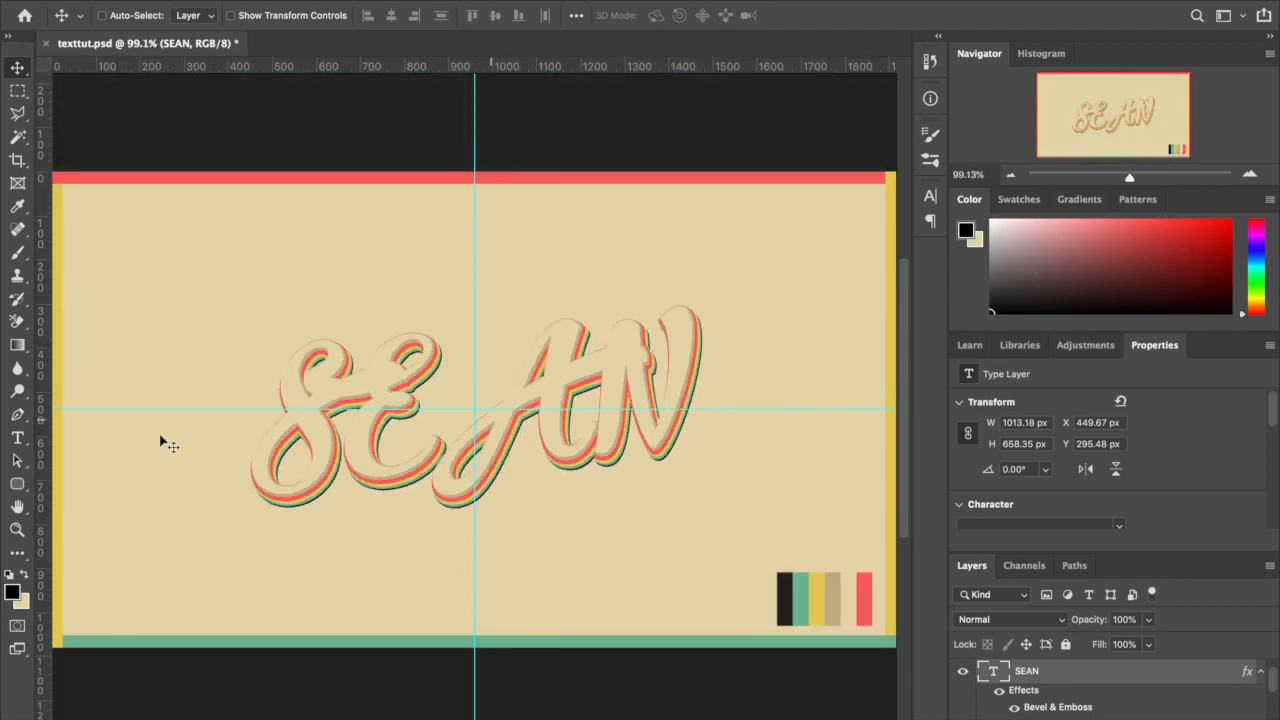
Replace the name lettering with the word TUTORIAL and commit the text.
click(17, 437)
double_click(651, 402)
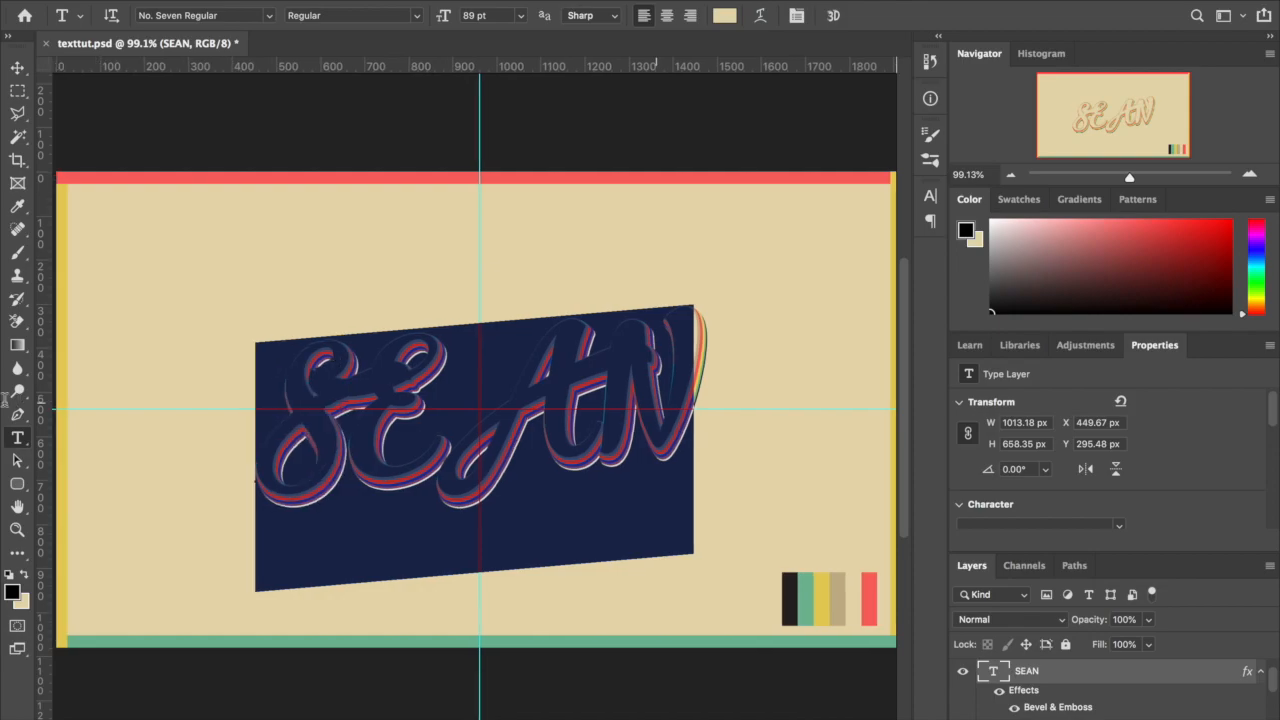
text(TR)
key(BackSpace)
text(TORI)
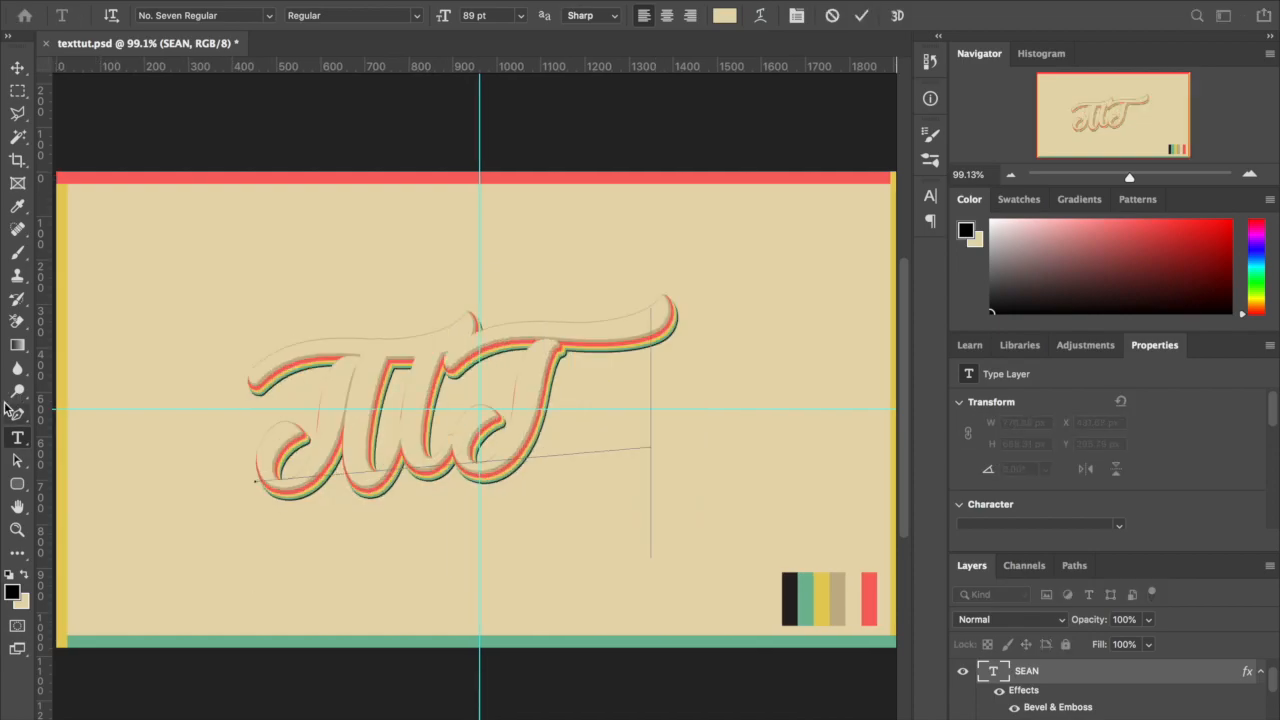
click(18, 67)
Scale the TUTORIAL lettering down to about 1635 by 628 px and centre it on the canvas guides.
drag(714, 344, 555, 282)
scroll(573, 343, down, 2)
key(ctrl+t)
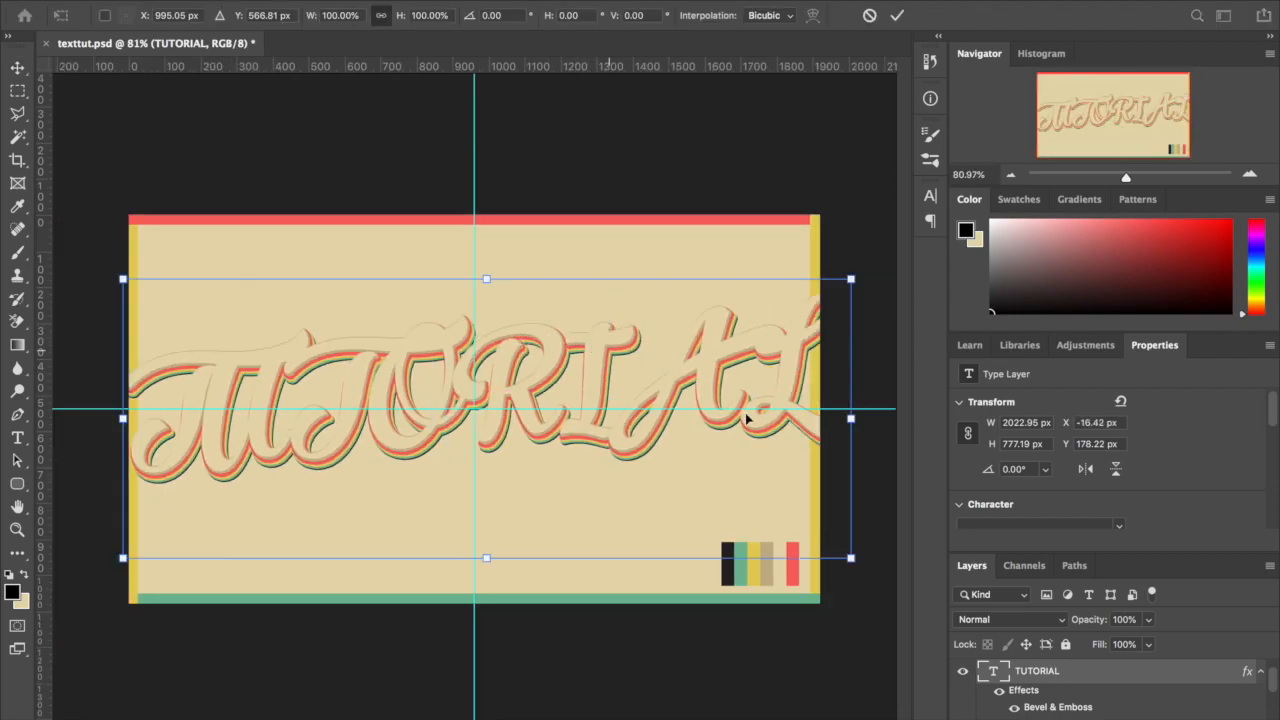
drag(852, 560, 793, 527)
key(Return)
drag(660, 469, 640, 469)
scroll(640, 469, up, 1)
scroll(640, 469, up, 1)
scroll(643, 468, down, 2)
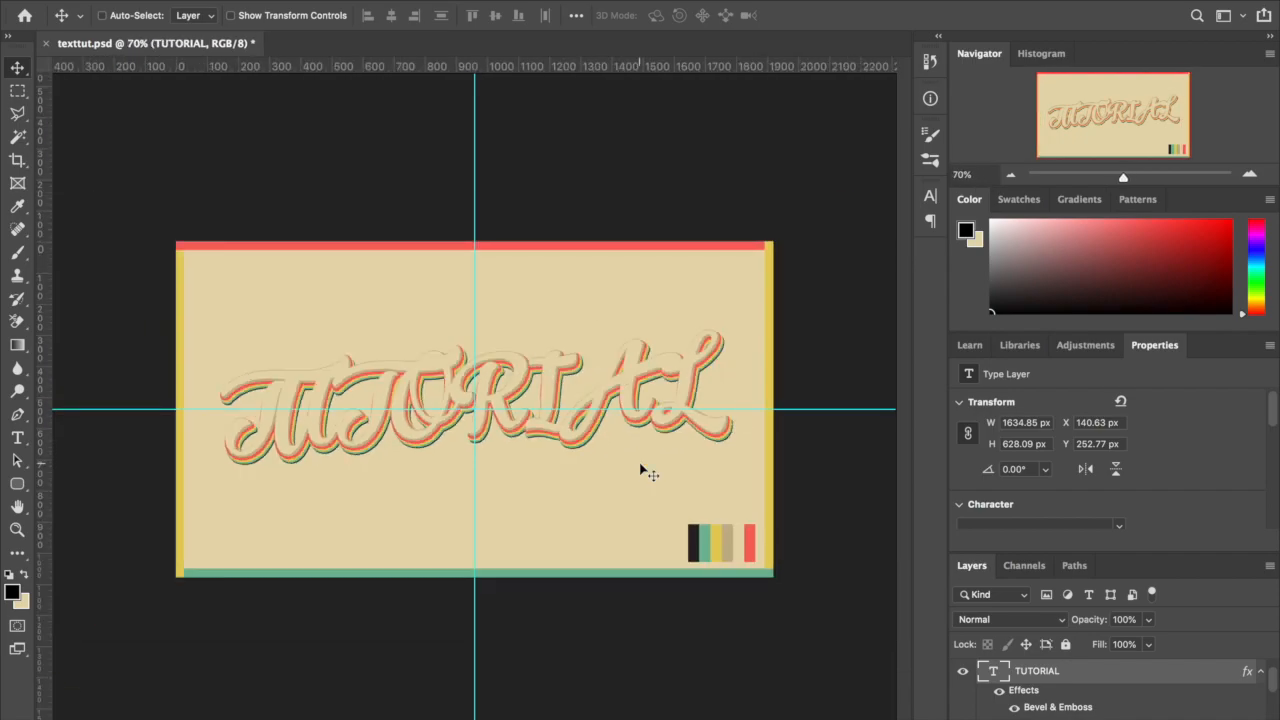
Collapse the TUTORIAL layer's effects list and make the Spoon Graphics Washed & Worn 1 copy texture layer visible.
click(1260, 673)
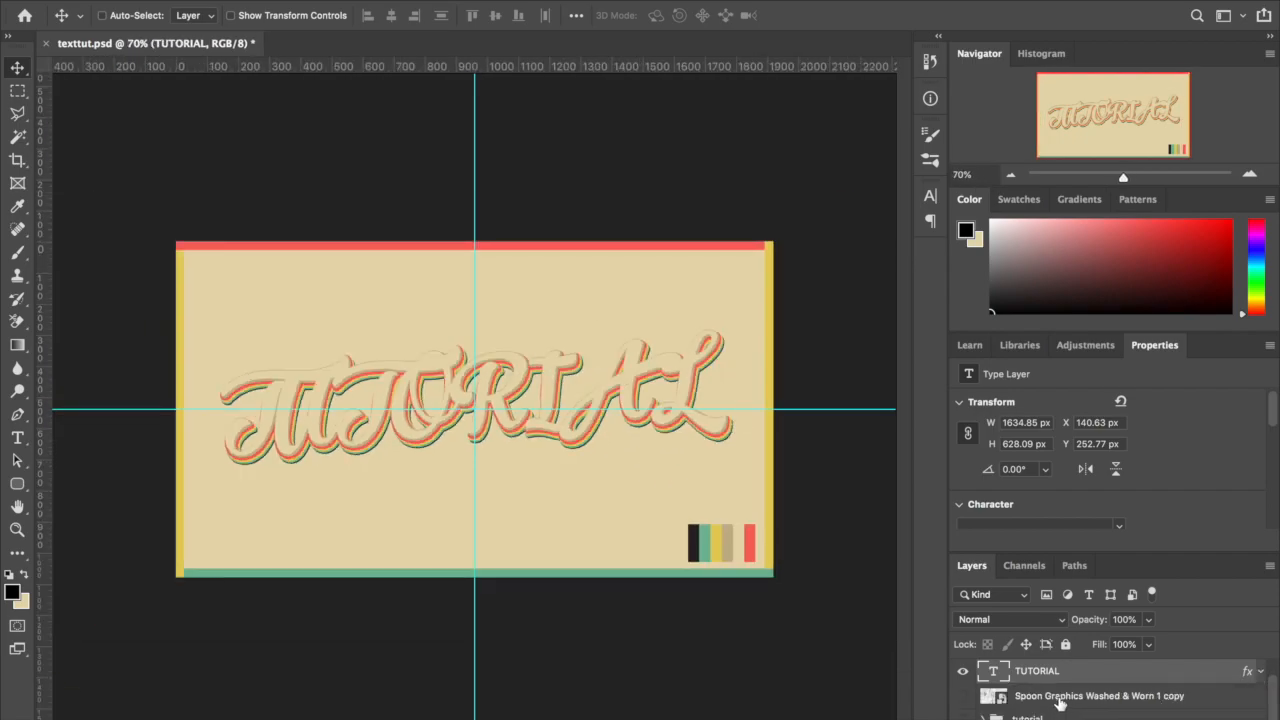
scroll(970, 705, up, 1)
scroll(976, 708, down, 1)
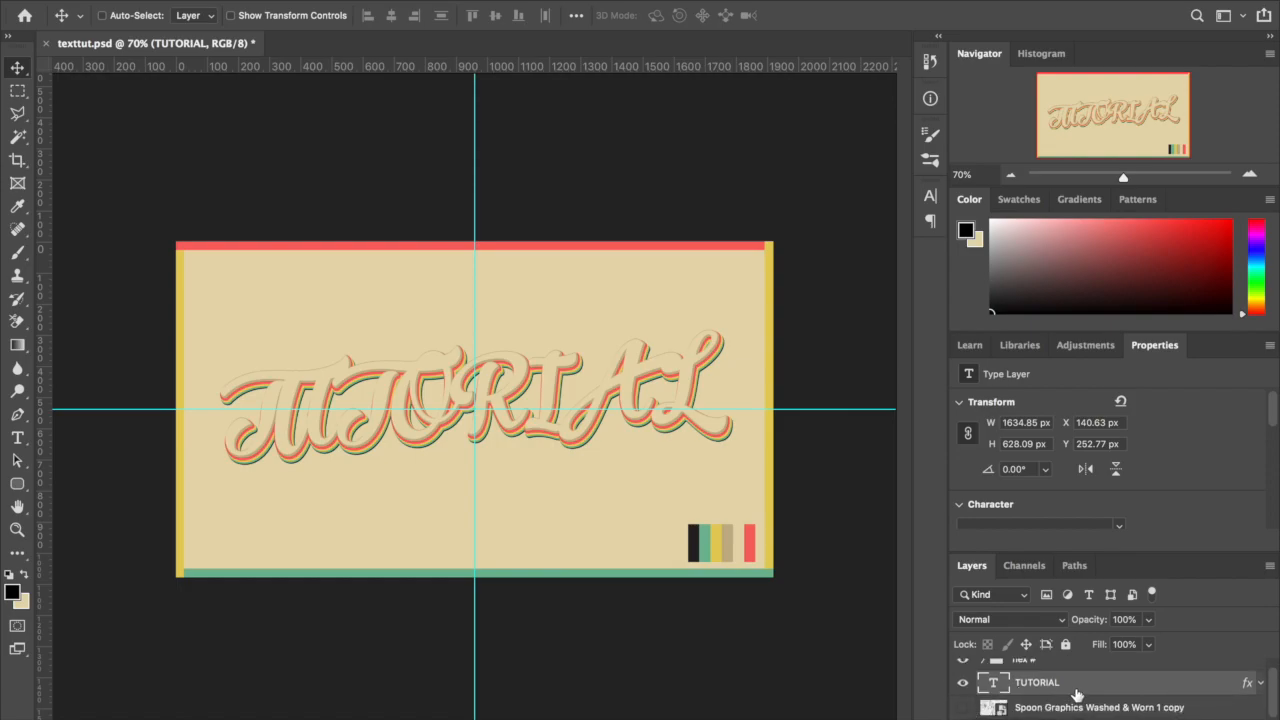
click(963, 708)
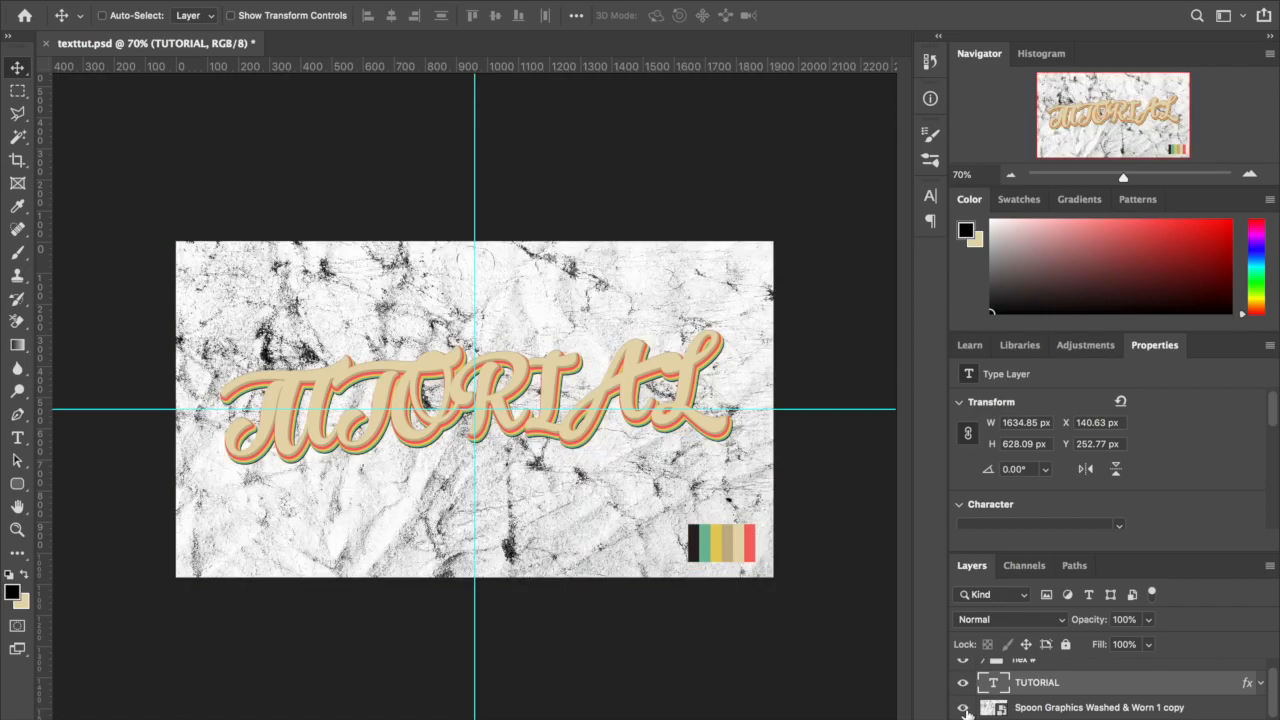
Copy the full area of the Washed & Worn texture layer, deselect it and make the TUTORIAL layer active.
click(1080, 710)
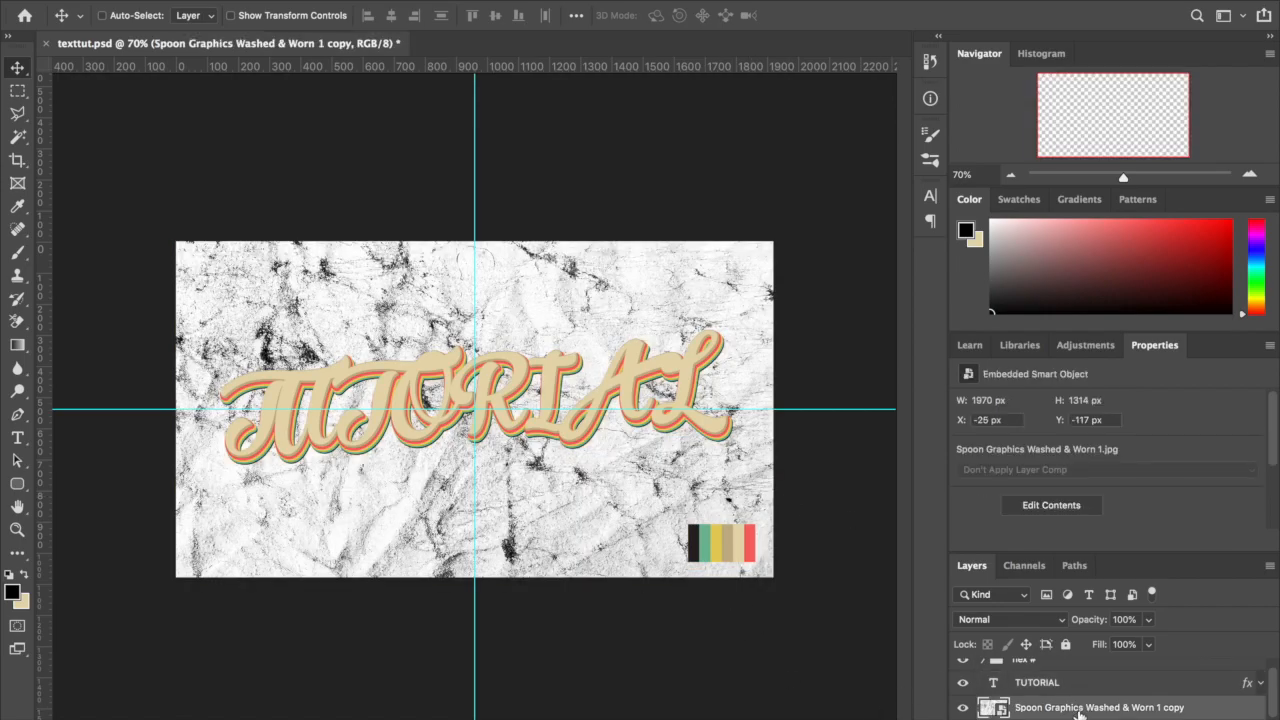
super+click(993, 708)
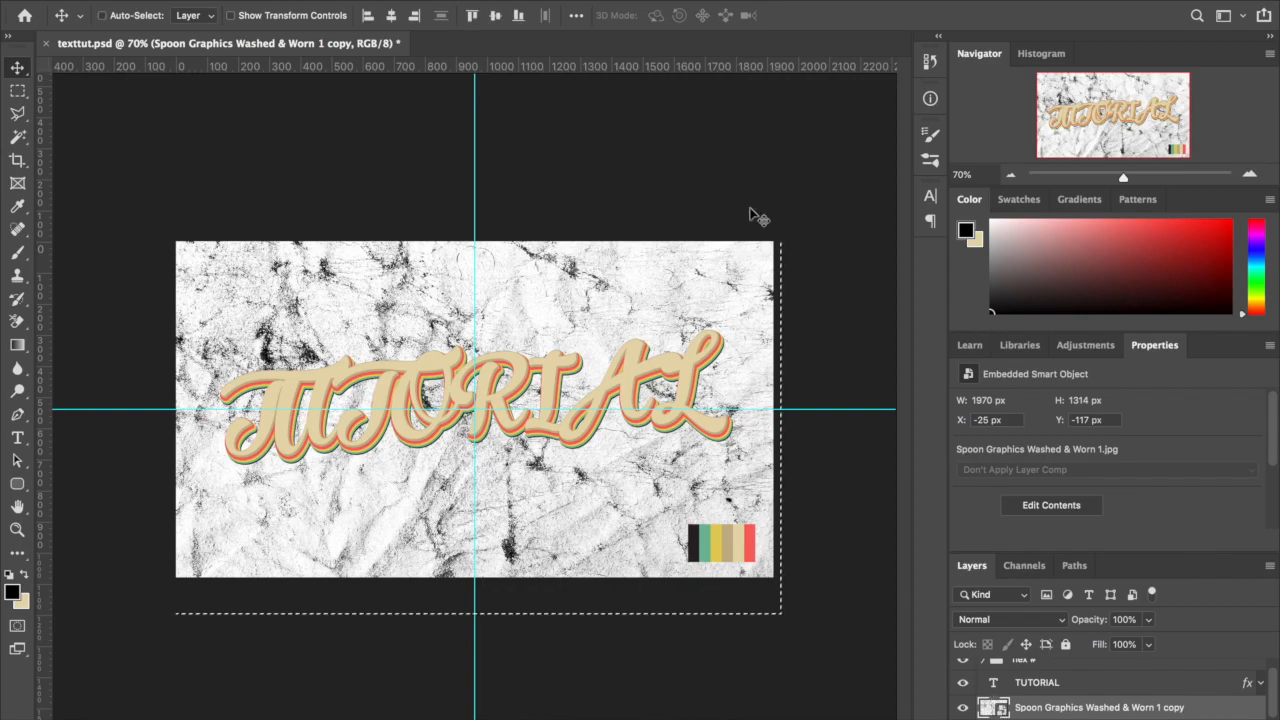
key(super+c)
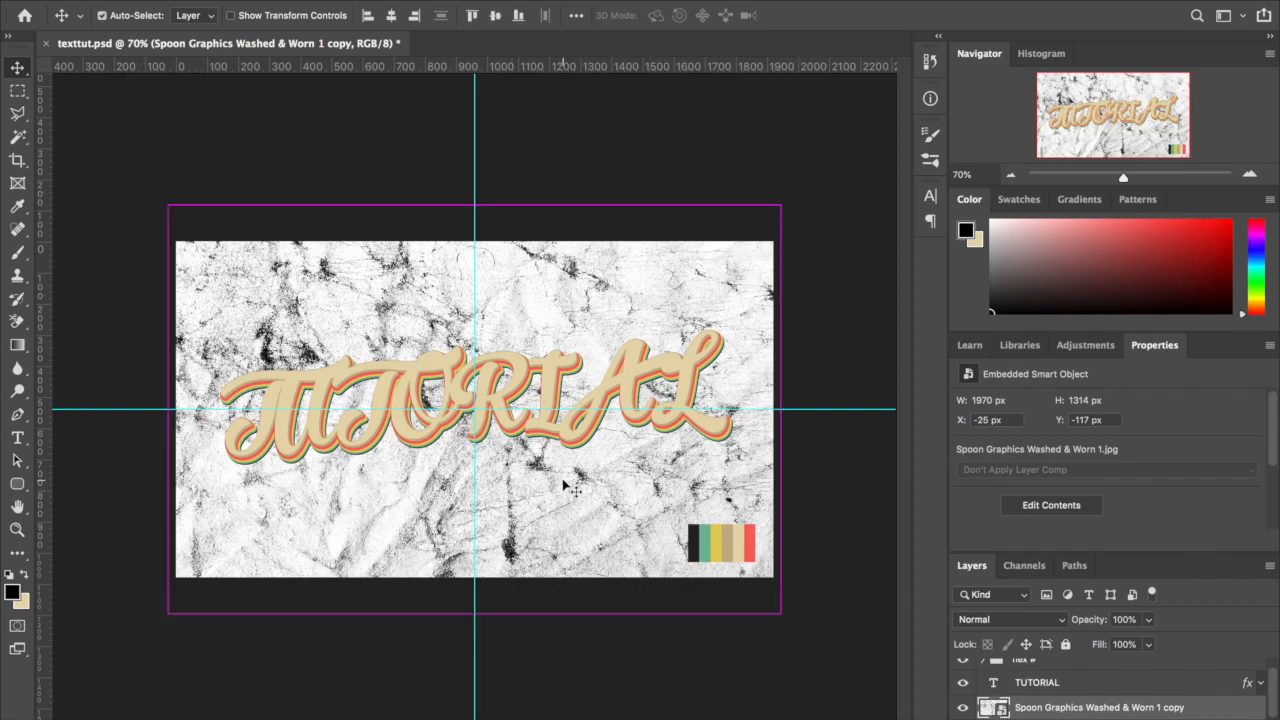
key(super+d)
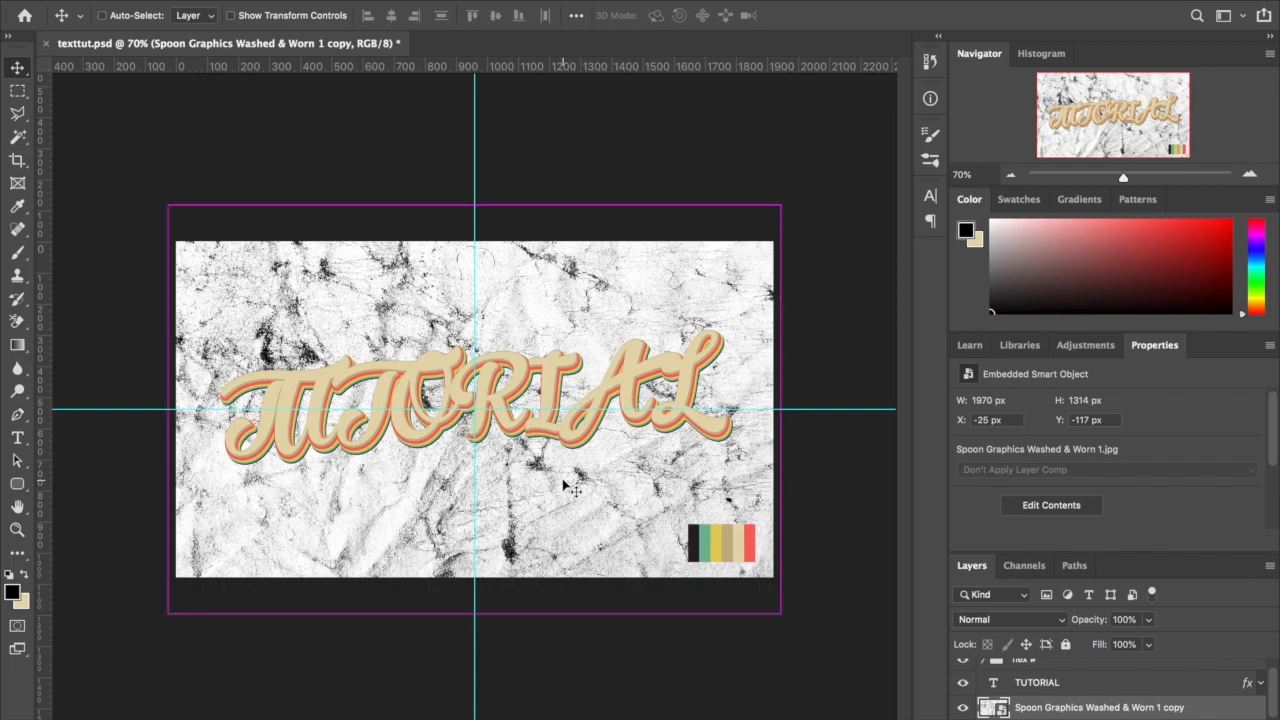
click(1036, 690)
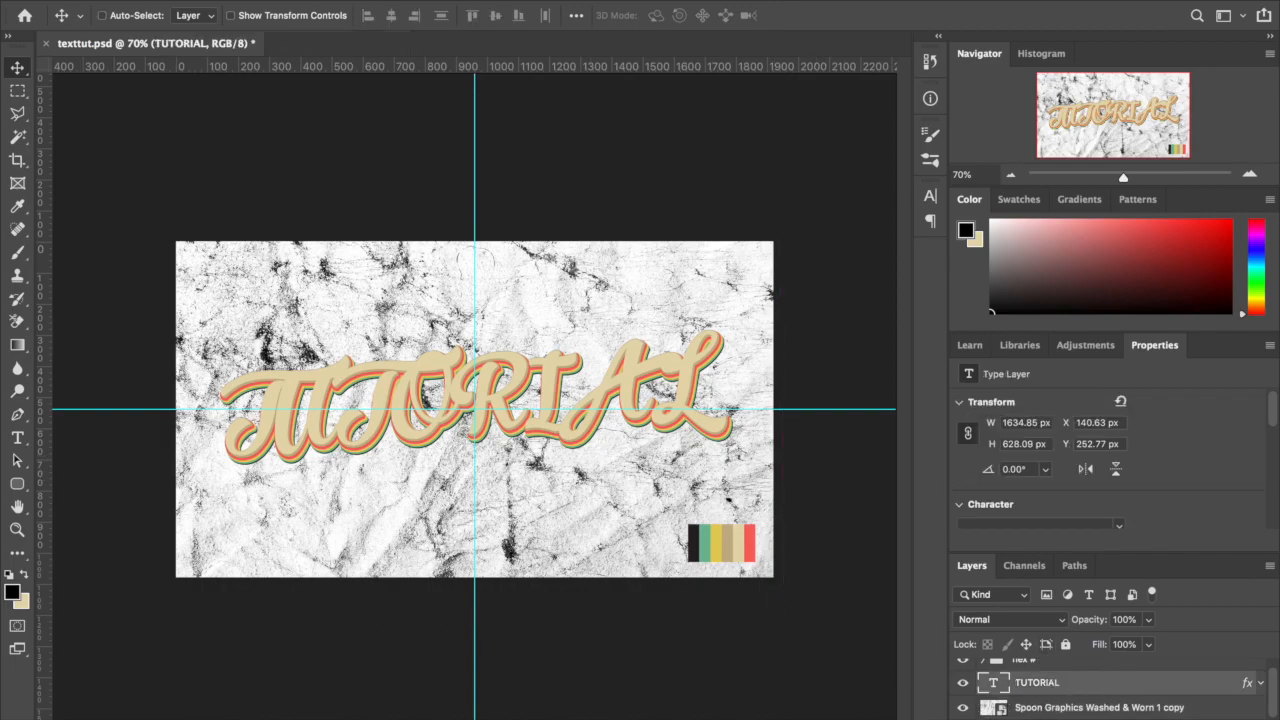
Add a layer mask to the TUTORIAL layer, paste the copied texture into it, deselect and return to the normal canvas view.
click(1088, 718)
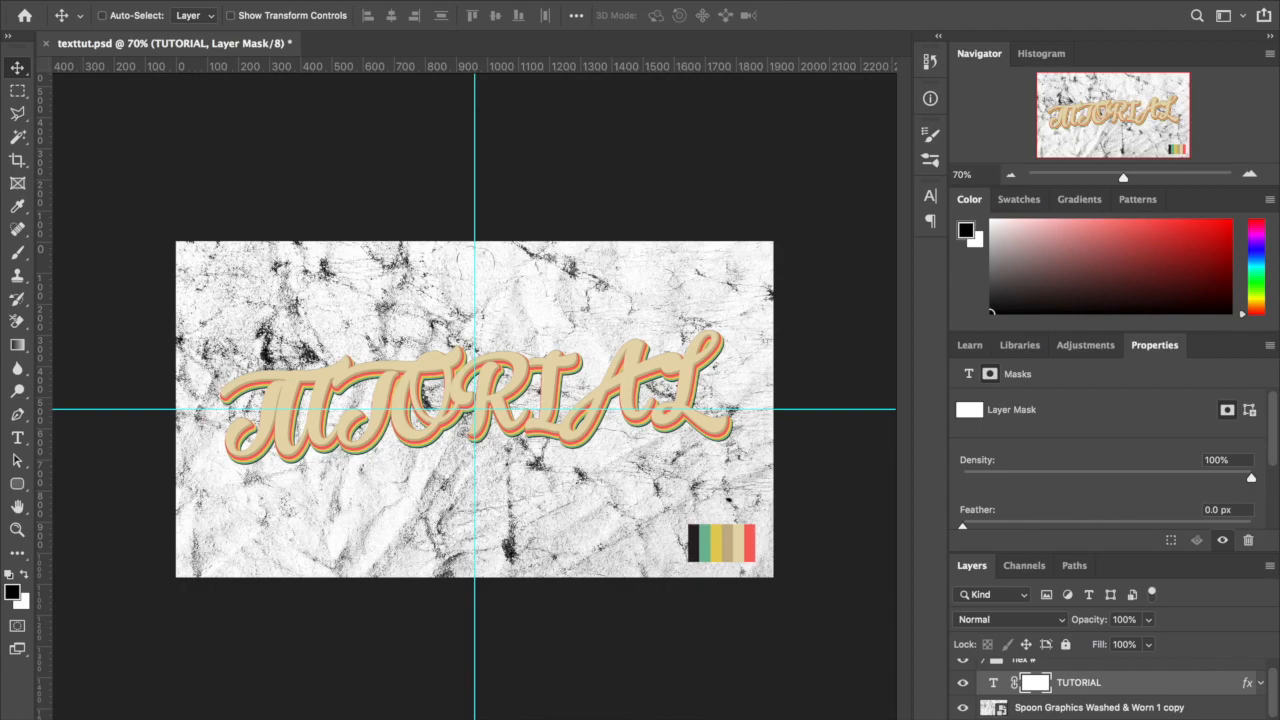
alt+click(1040, 688)
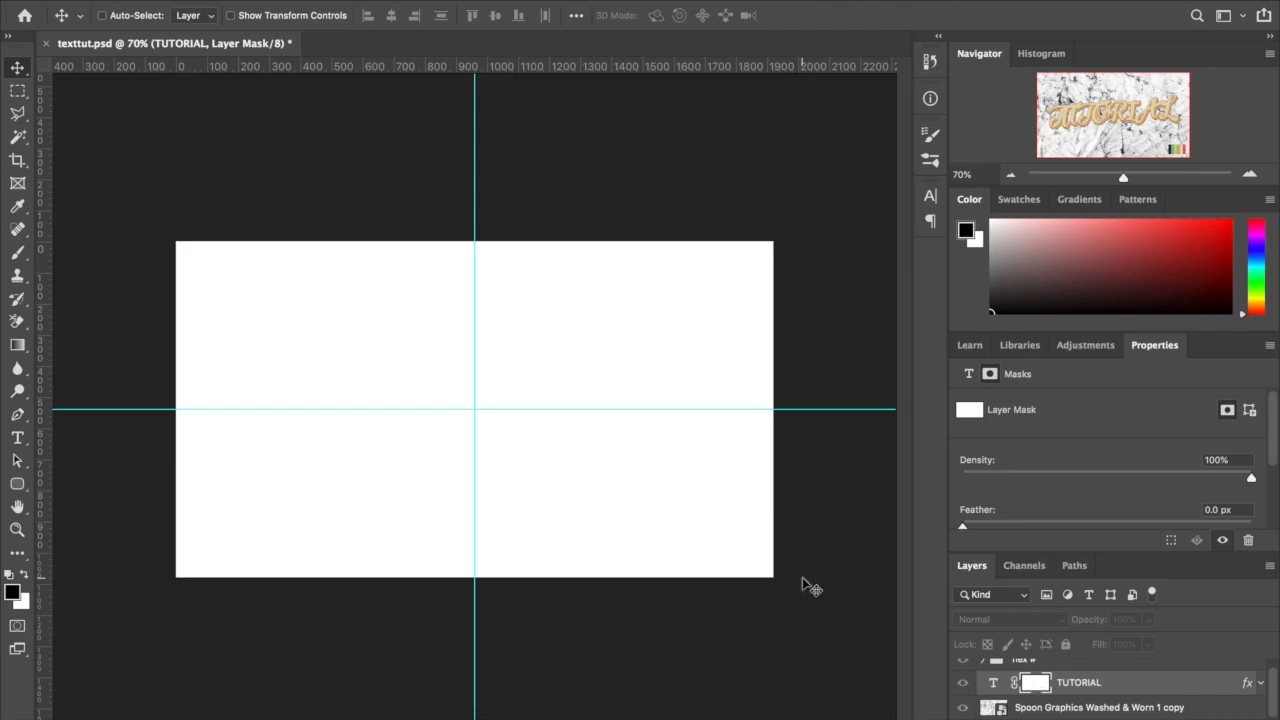
key(ctrl+v)
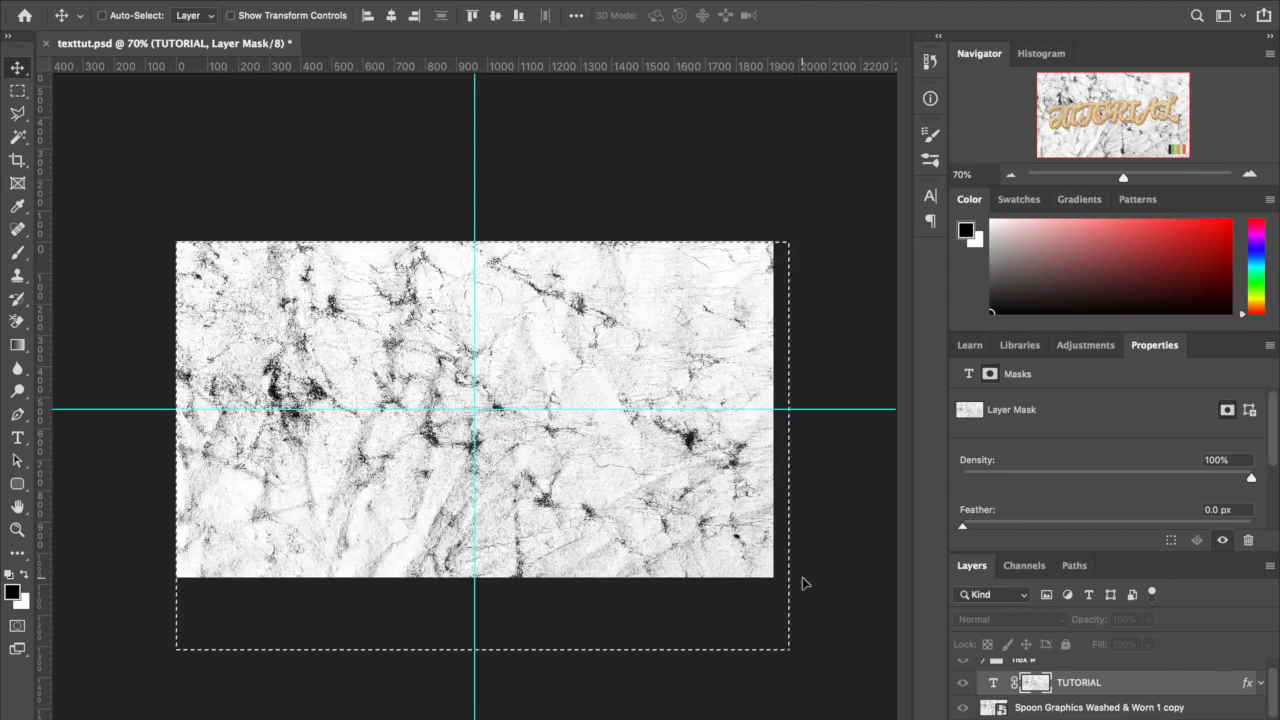
key(ctrl+d)
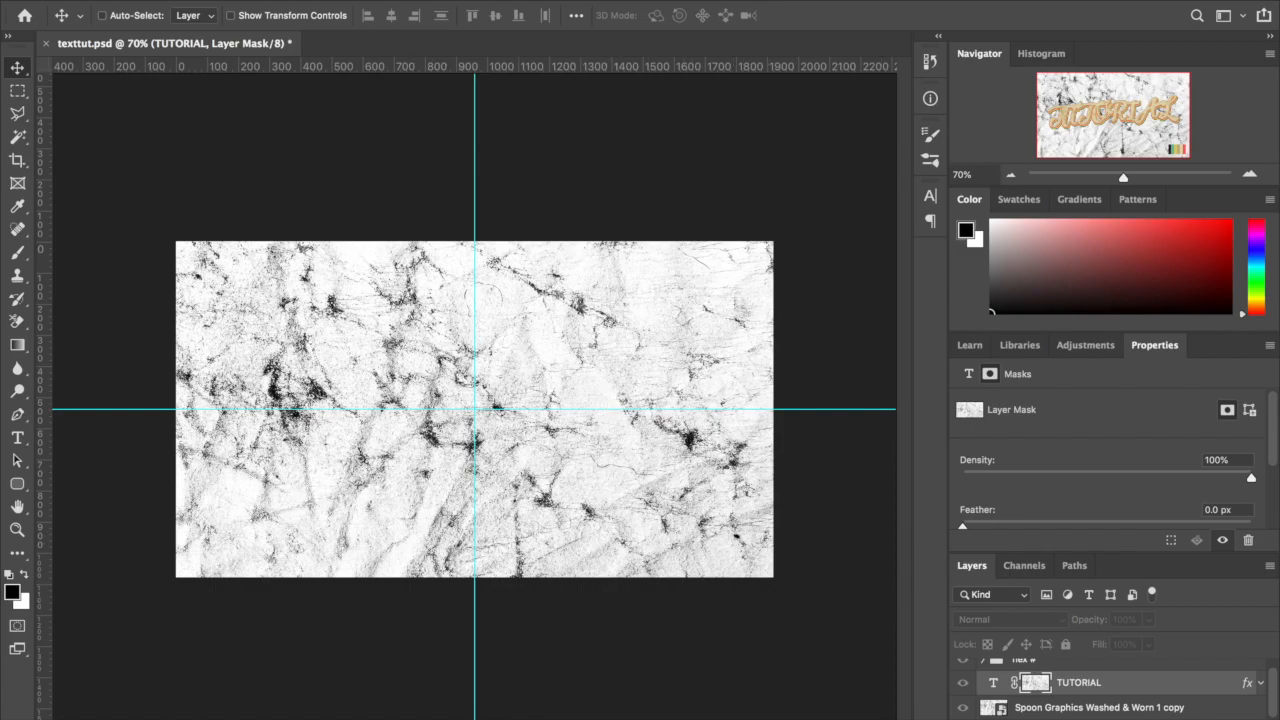
alt+click(1038, 688)
key(ctrl+0)
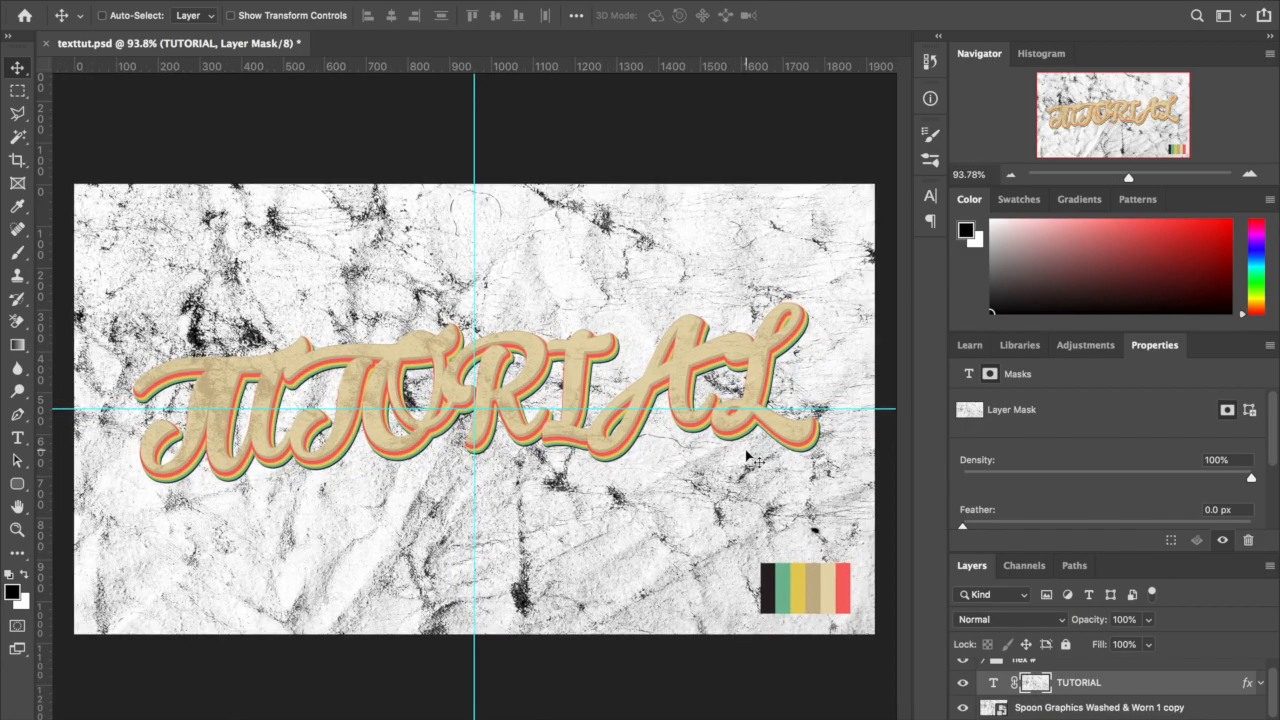
Hide the Spoon Graphics Washed & Worn 1 copy texture layer.
scroll(746, 456, up, 4)
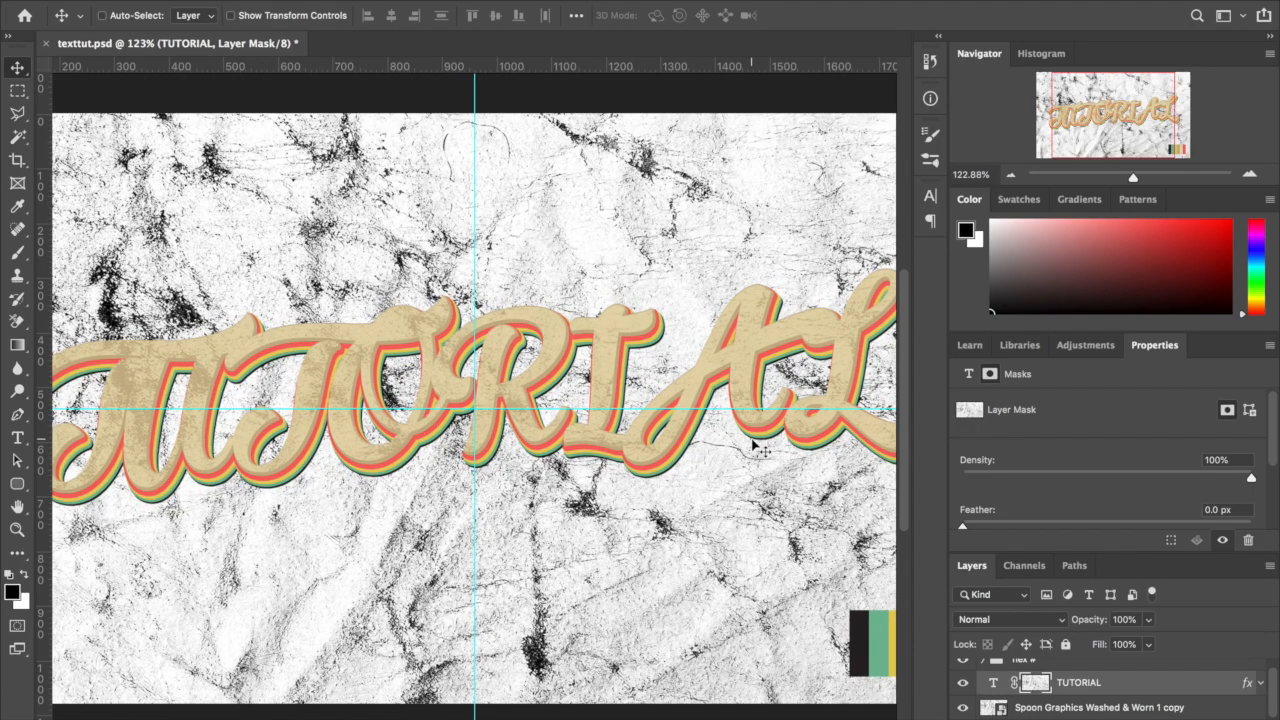
click(962, 707)
scroll(617, 383, up, 2)
scroll(617, 383, down, 3)
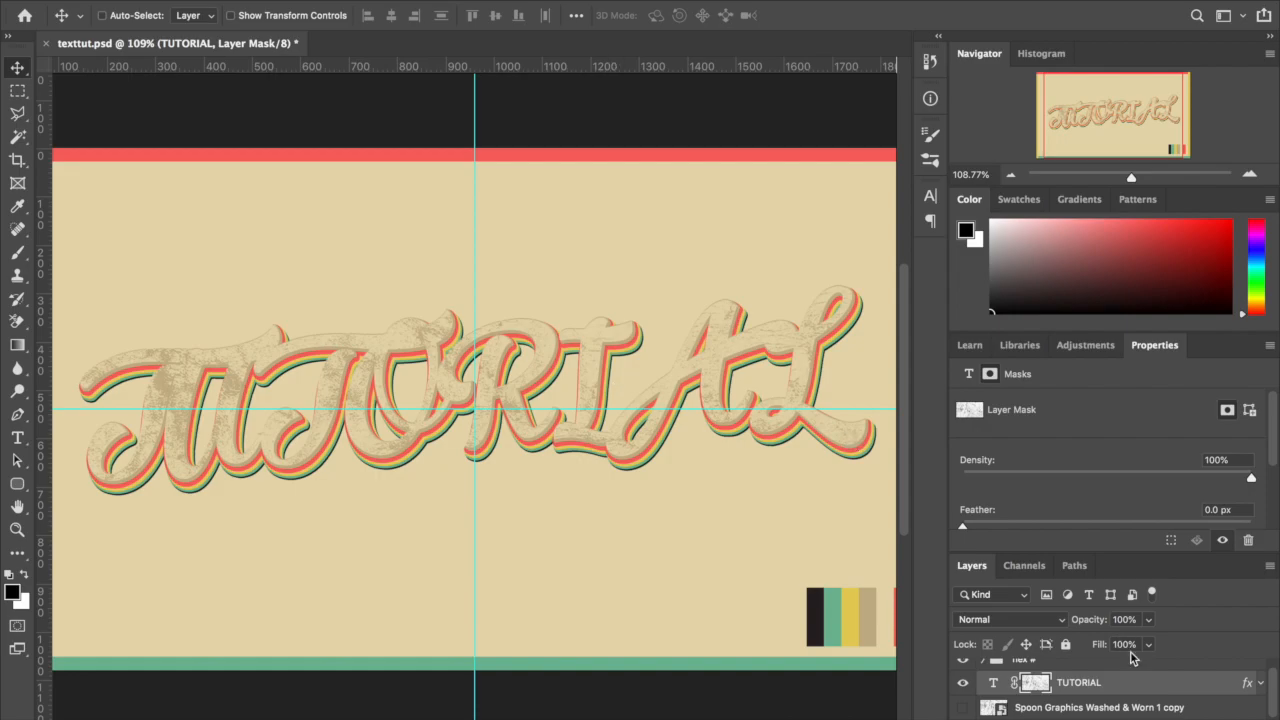
Enable Layer Mask Hides Effects in the TUTORIAL layer's blending options so the mask also wears away its shadows and bevel.
double_click(1120, 690)
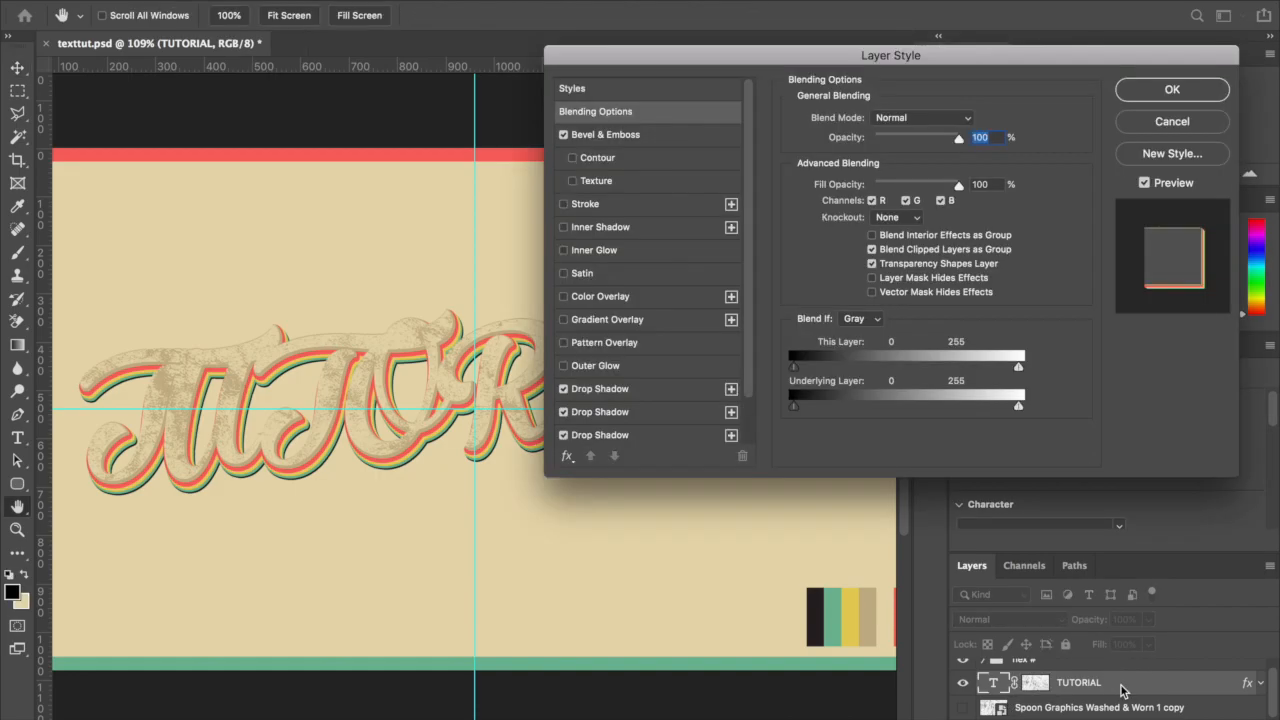
click(872, 278)
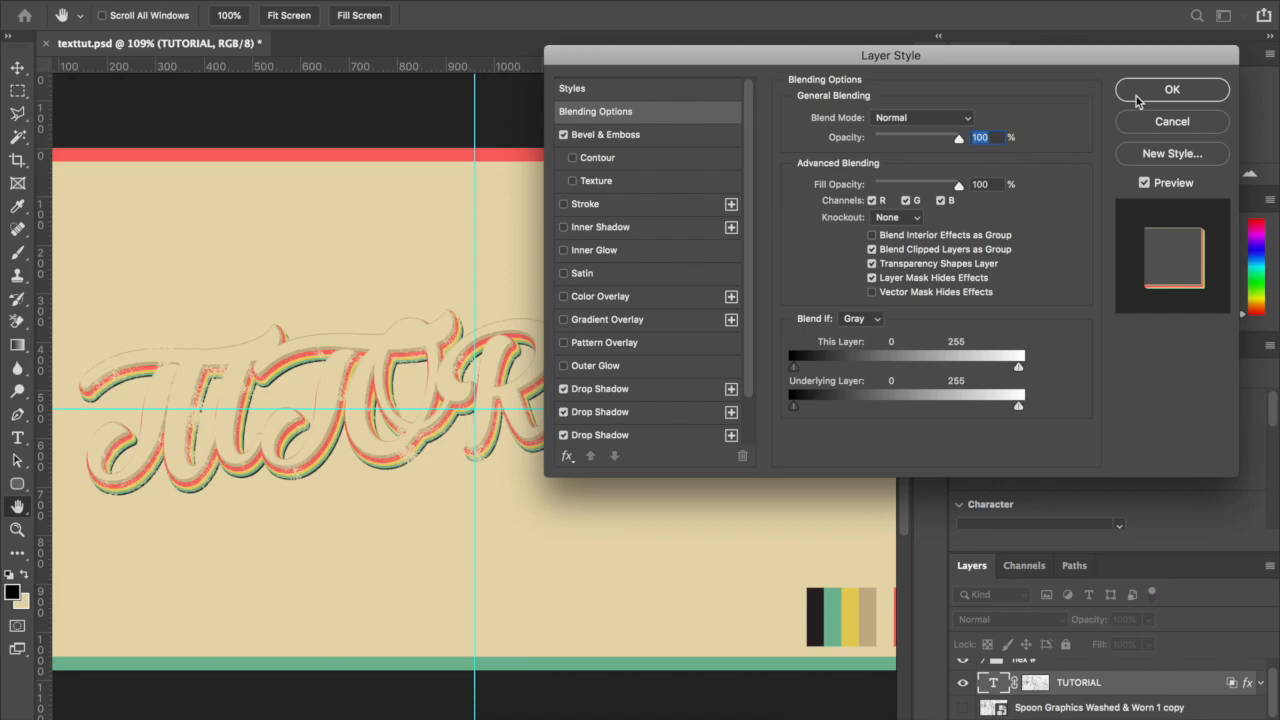
key(Return)
scroll(460, 340, up, 5)
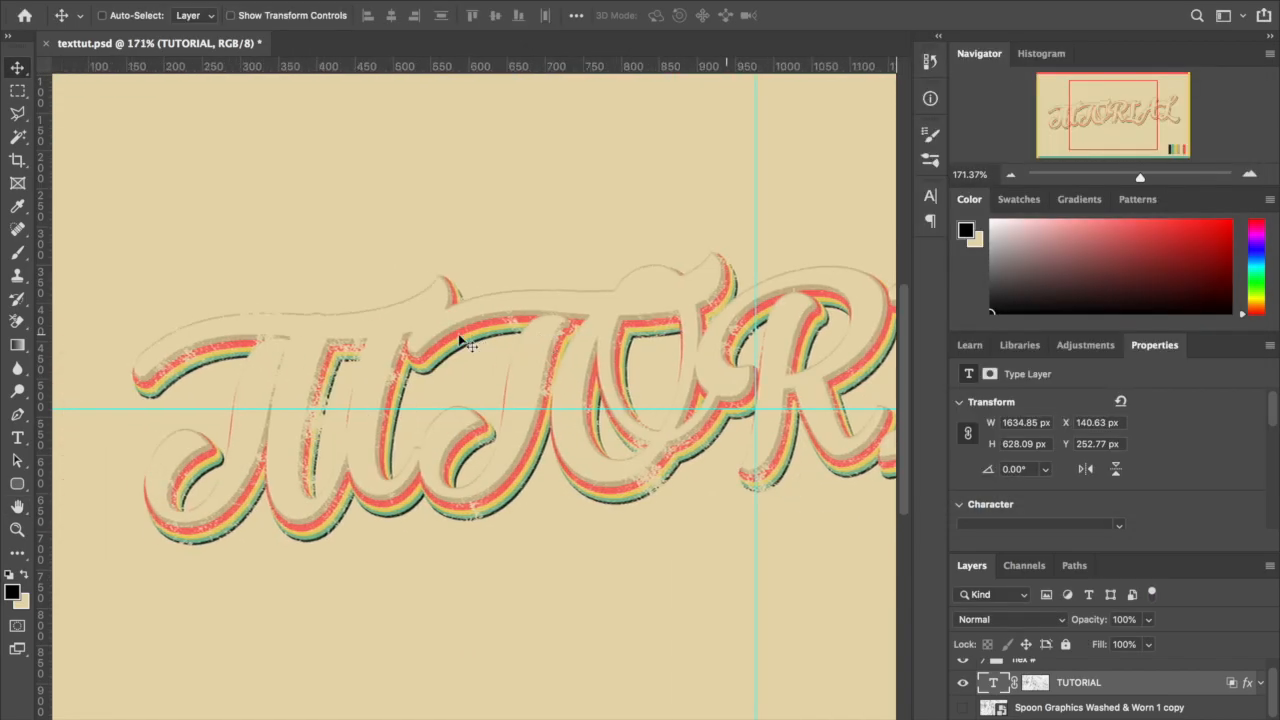
scroll(460, 340, left, 3)
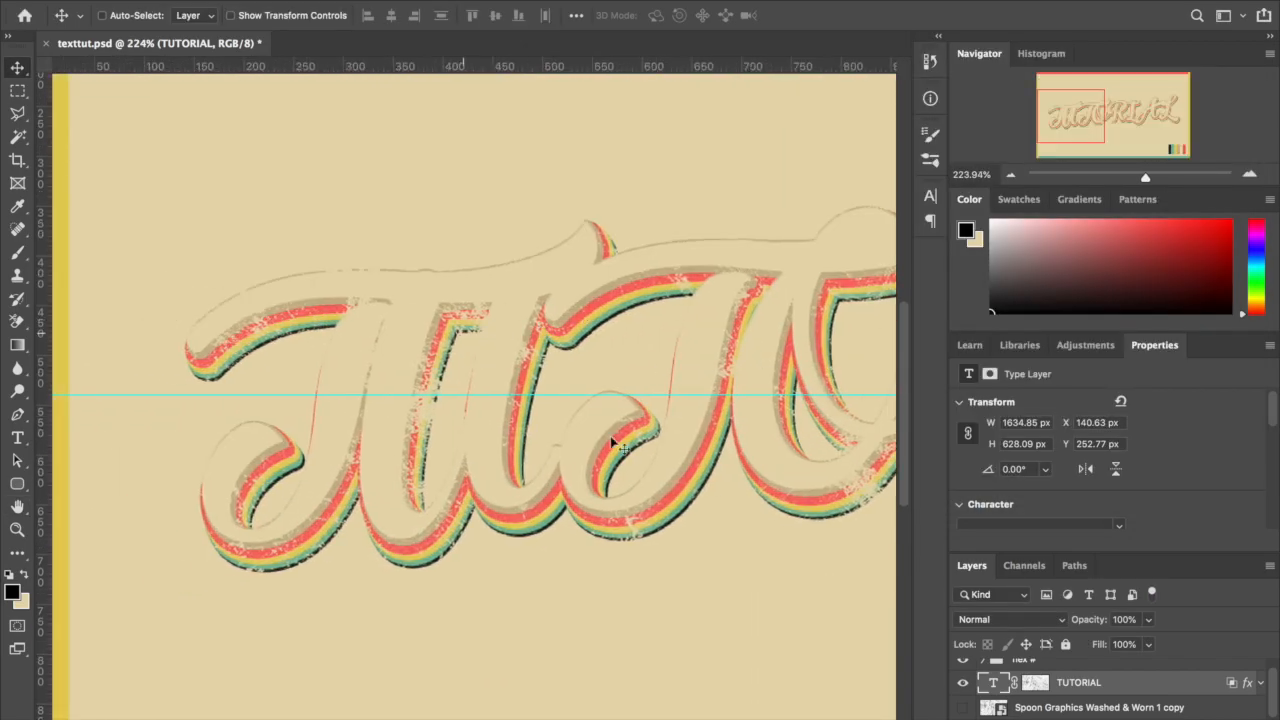
Review the TUTORIAL layer's style settings, including the Layer Mask Hides Effects option, and keep that option enabled.
double_click(1135, 688)
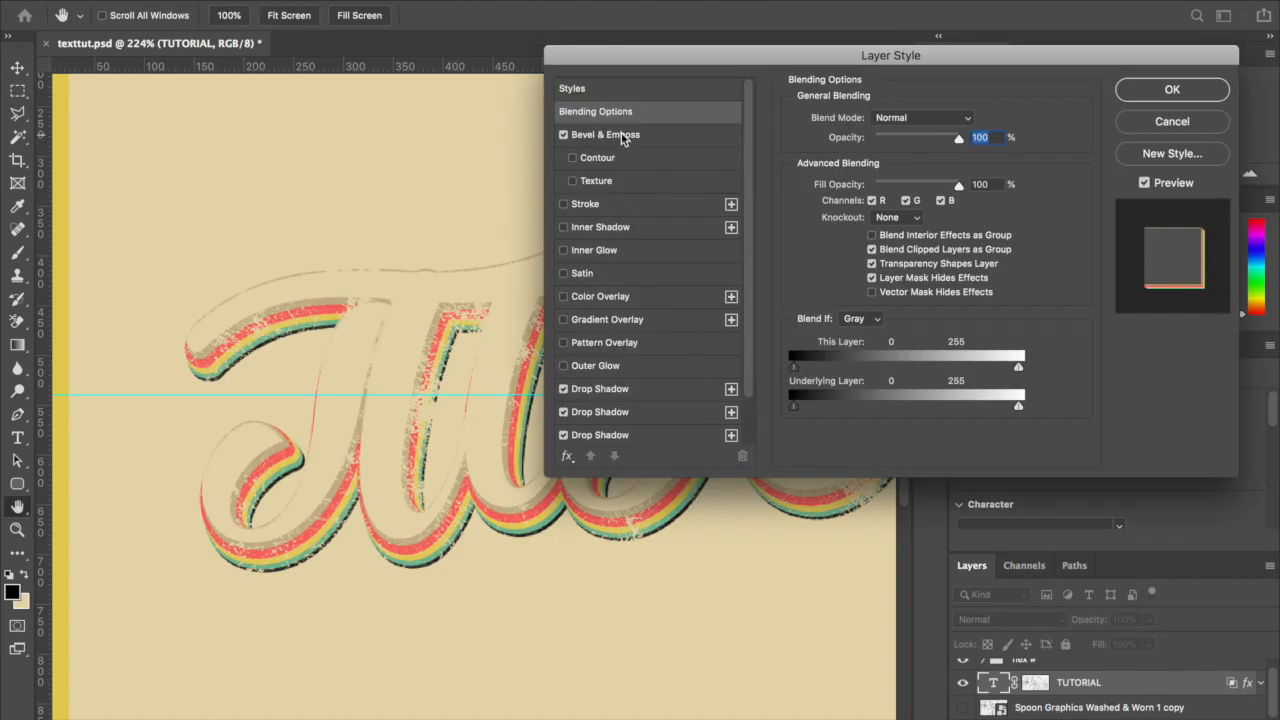
click(624, 136)
click(580, 90)
click(603, 114)
click(873, 278)
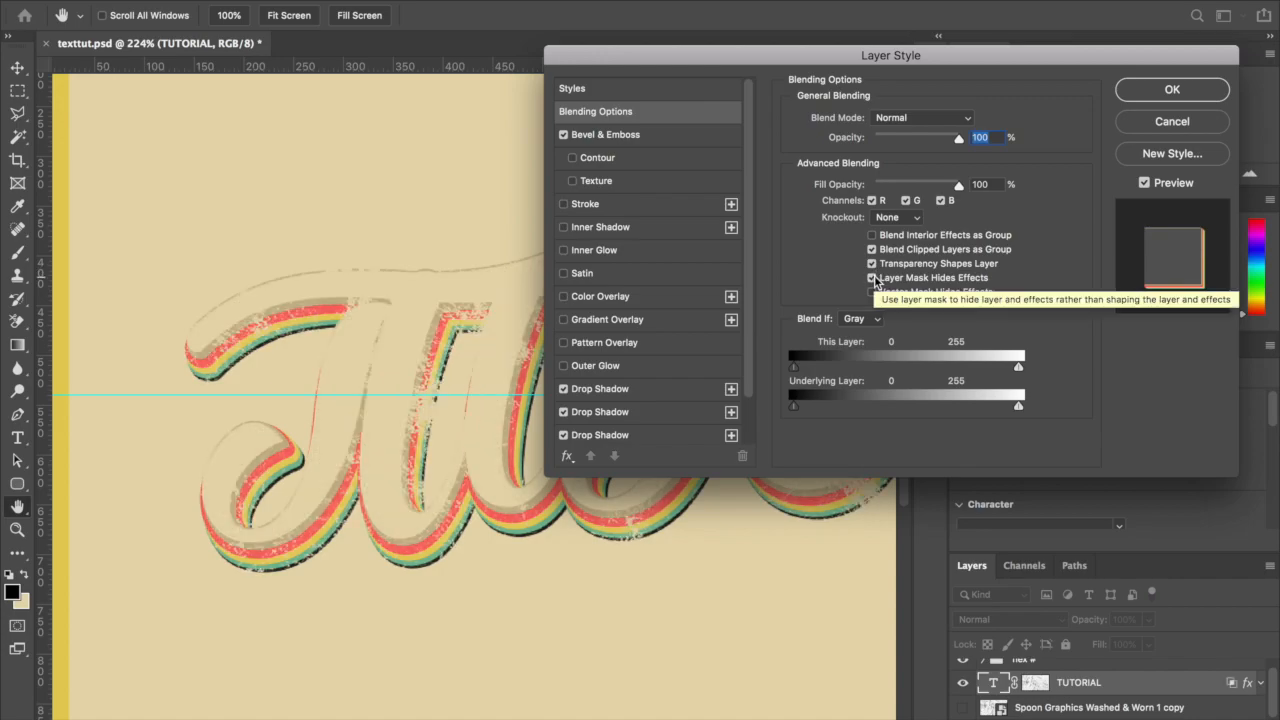
click(1140, 95)
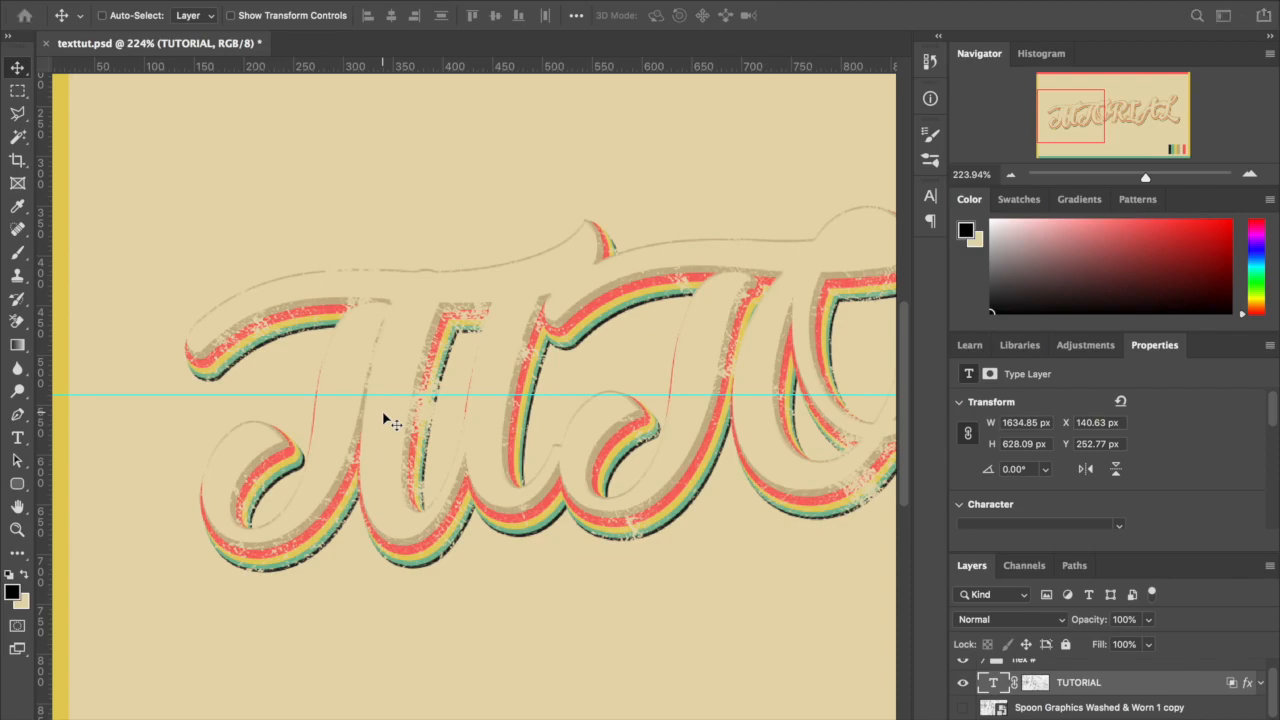
Show the Spoon Graphics Washed & Worn 1 copy texture layer and set its blend mode to Linear Burn.
scroll(382, 410, down, 5)
scroll(382, 428, down, 2)
scroll(382, 428, up, 4)
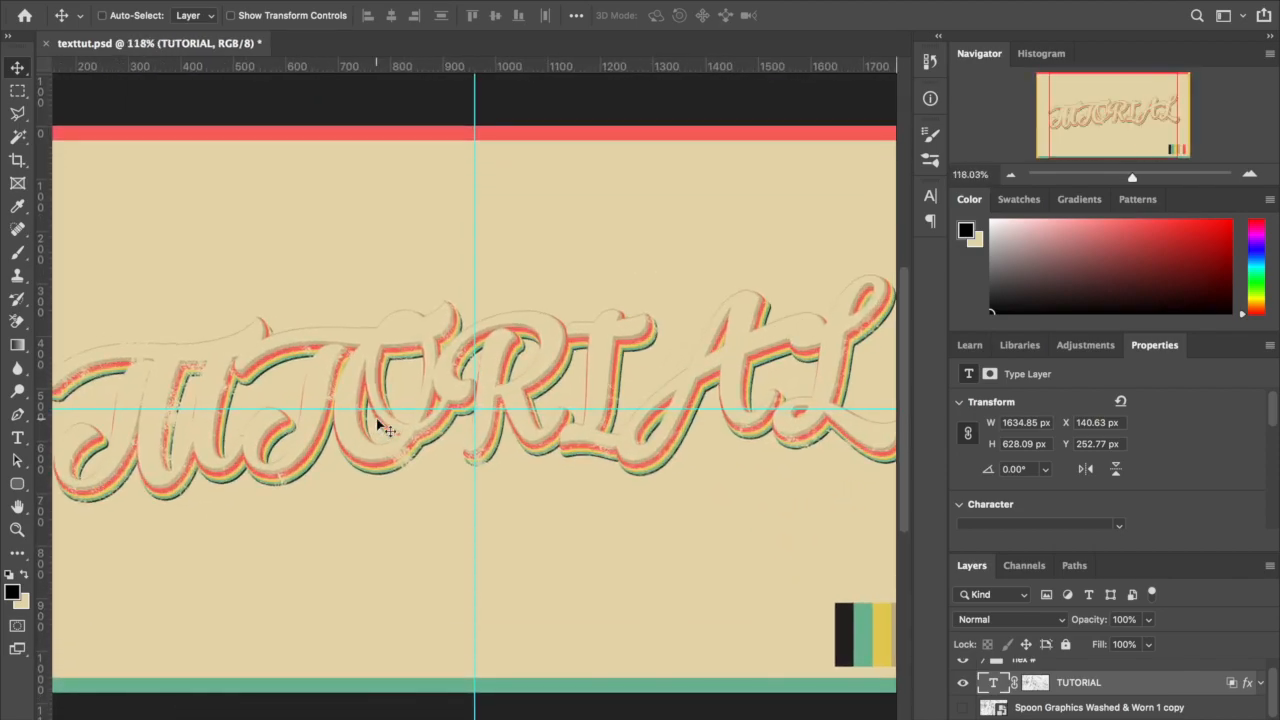
scroll(380, 424, down, 2)
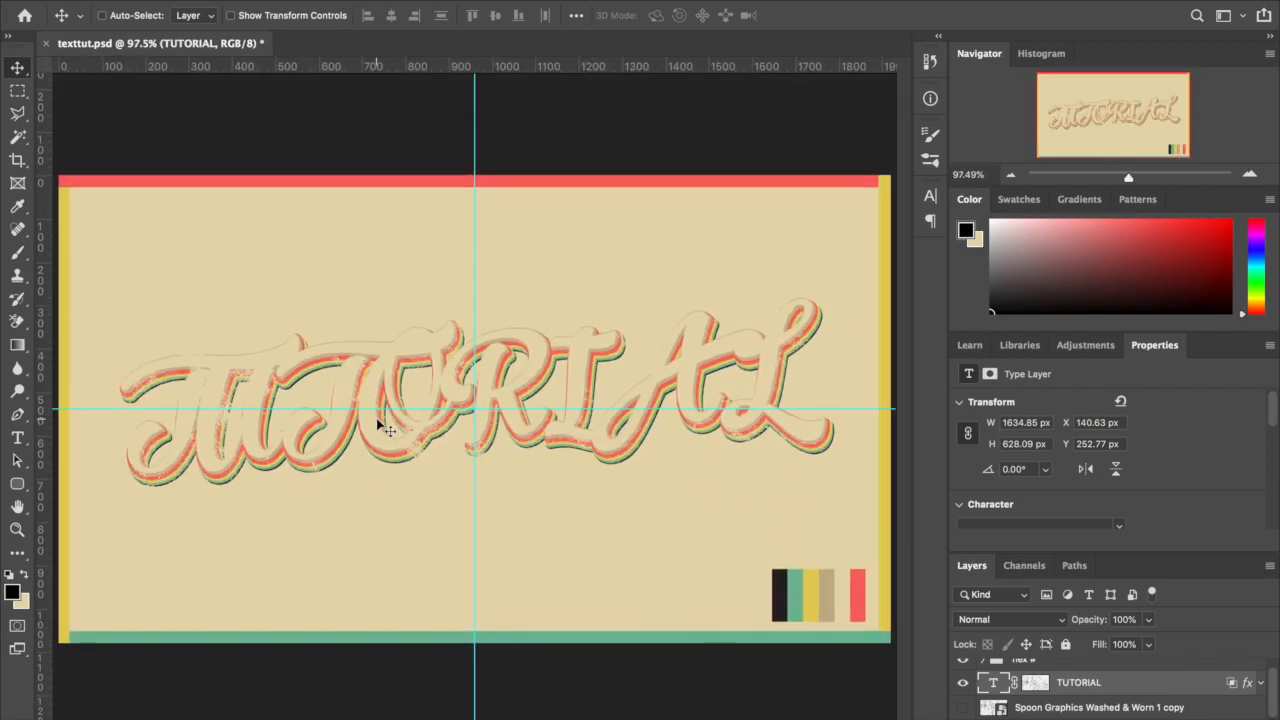
click(963, 708)
click(1092, 710)
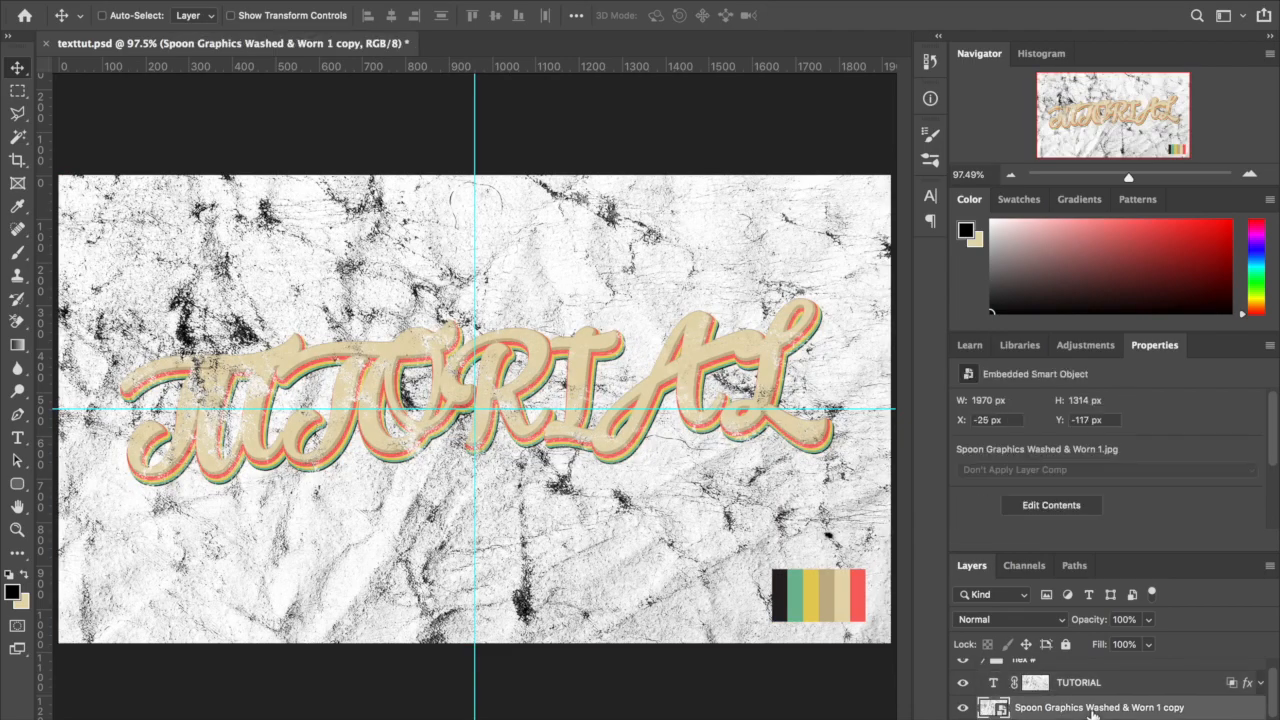
click(1030, 620)
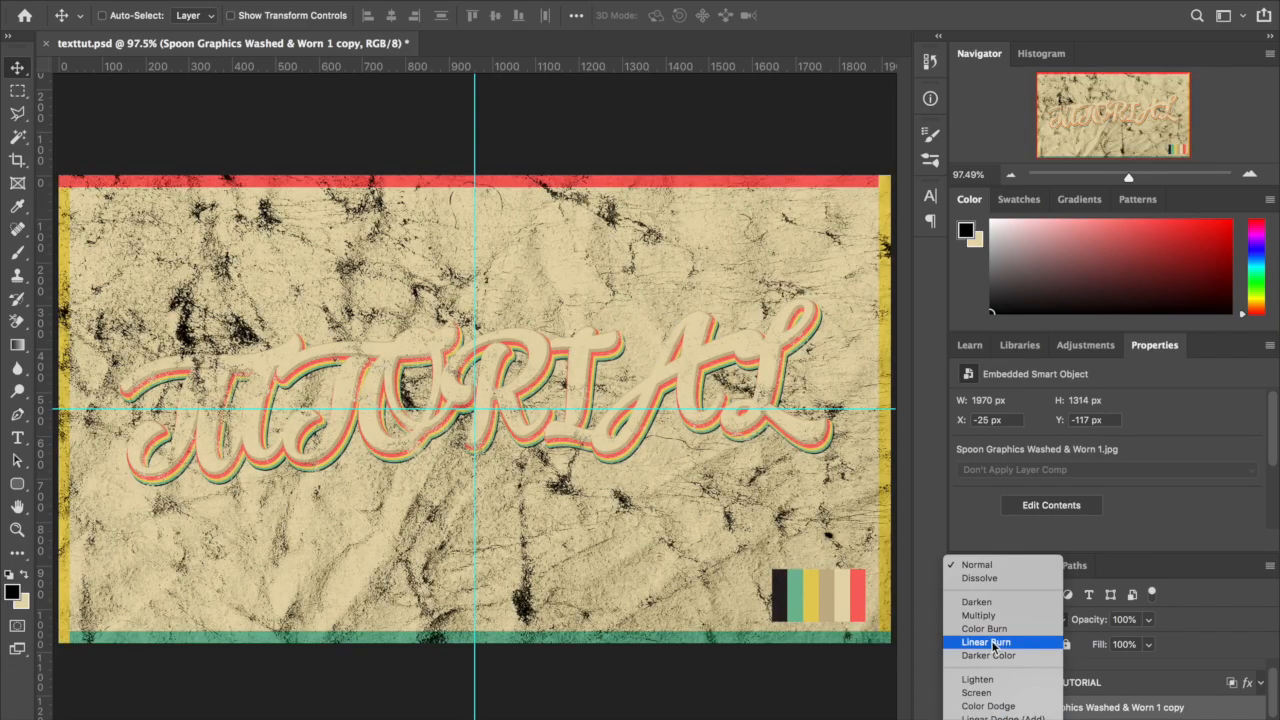
click(993, 648)
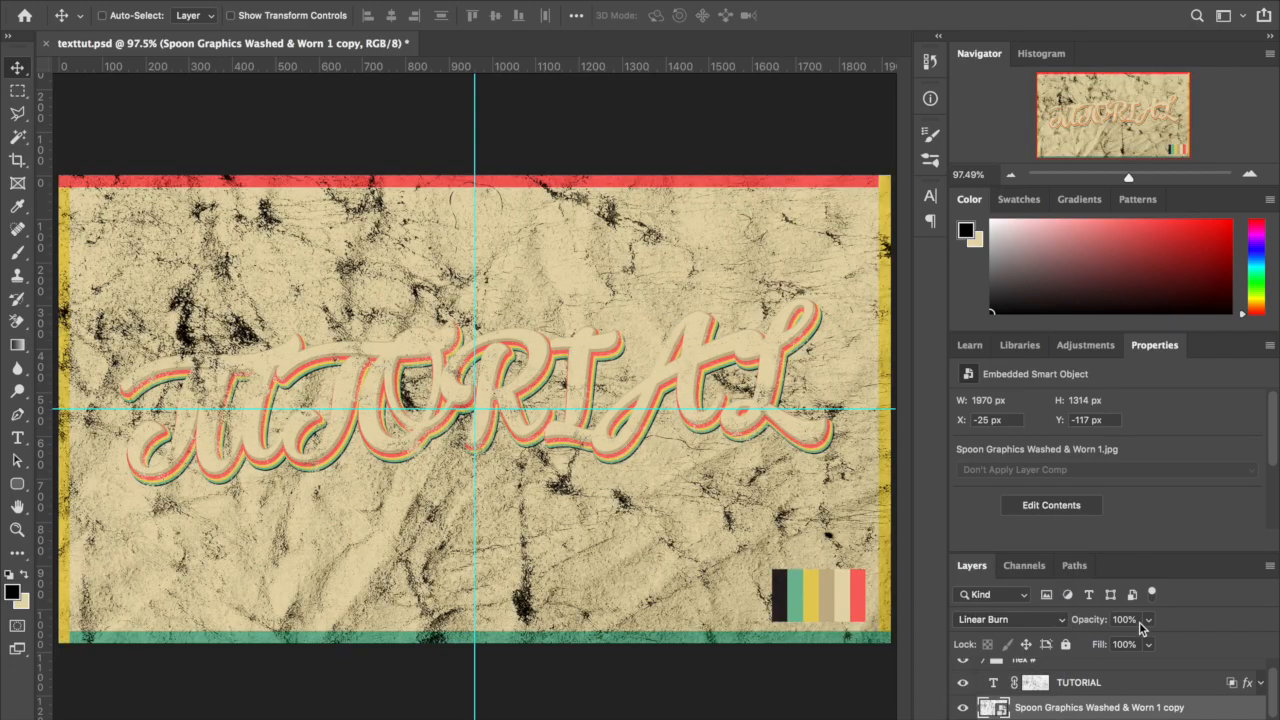
Lower the Washed & Worn texture layer's fill to 8%.
click(1150, 645)
drag(1148, 666, 1073, 668)
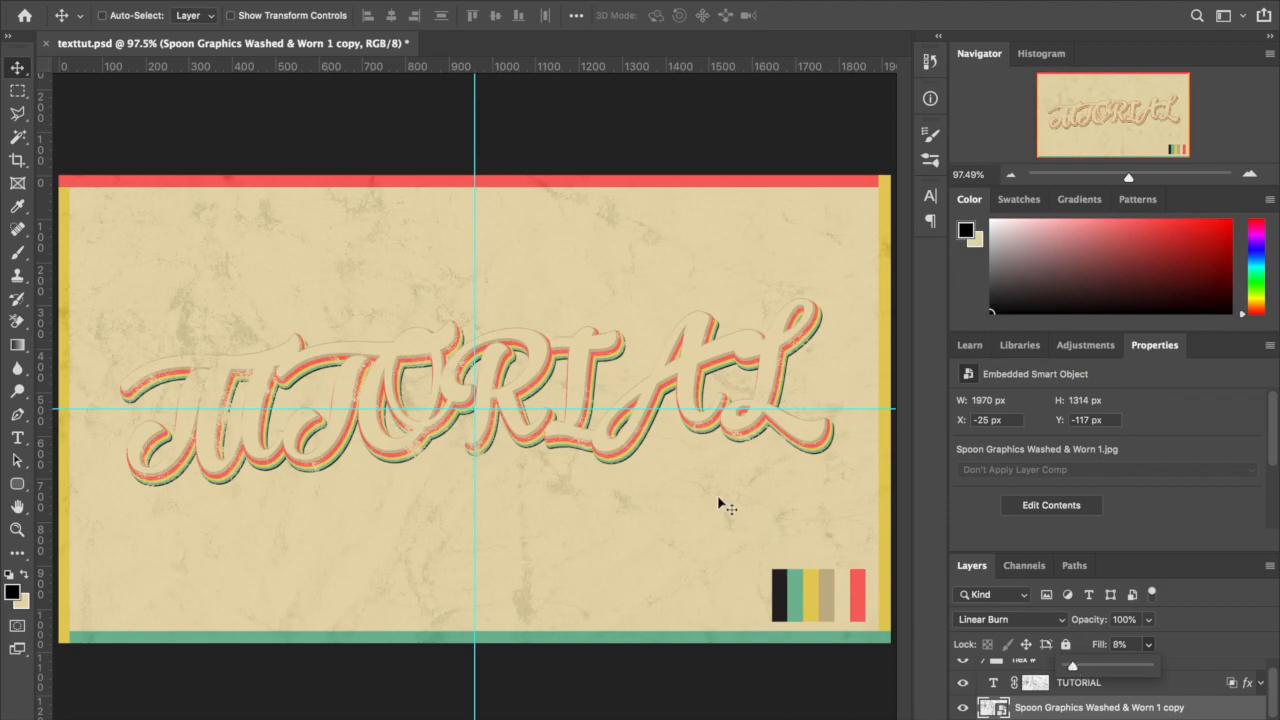
scroll(719, 503, up, 4)
scroll(719, 503, down, 2)
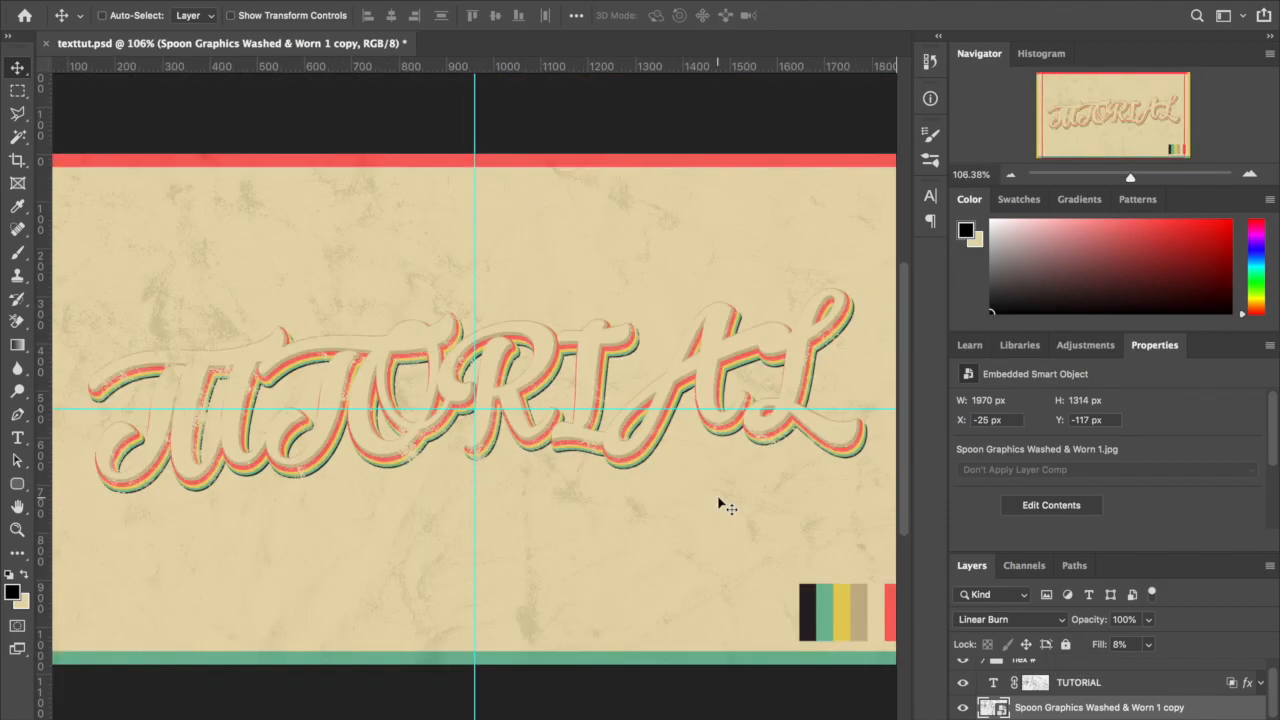
scroll(719, 503, down, 2)
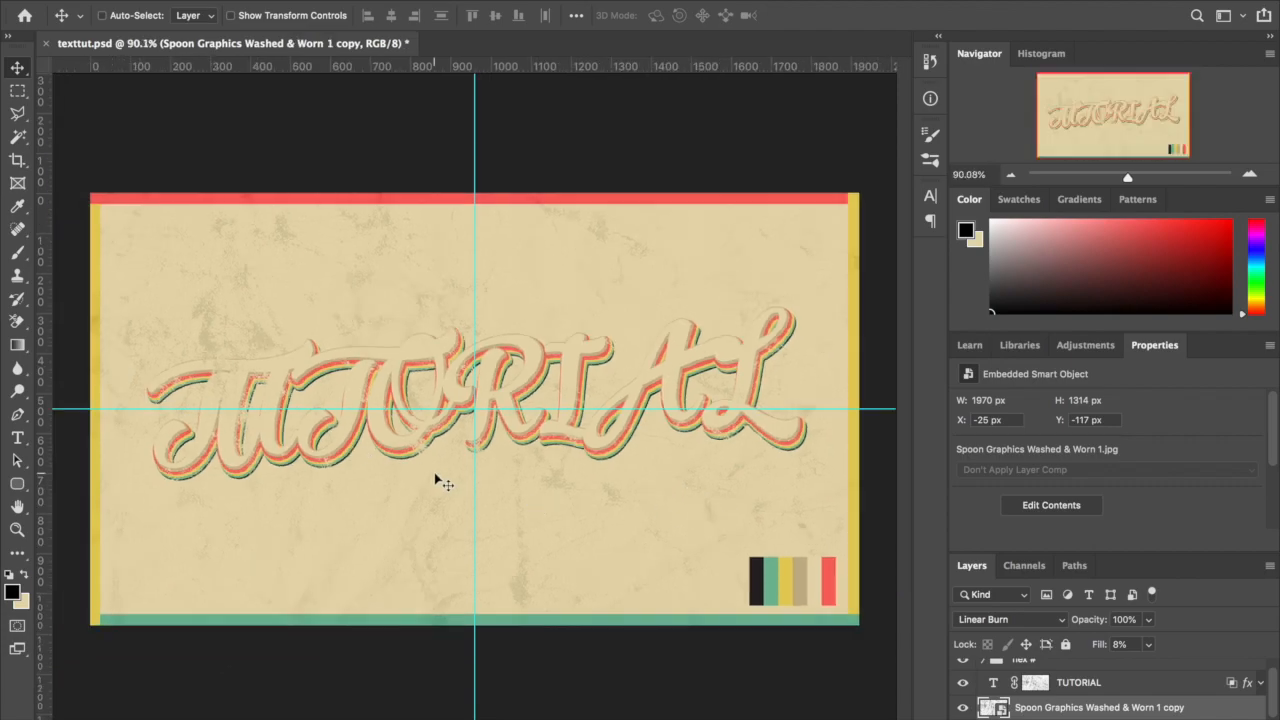
scroll(437, 480, up, 1)
scroll(435, 480, up, 2)
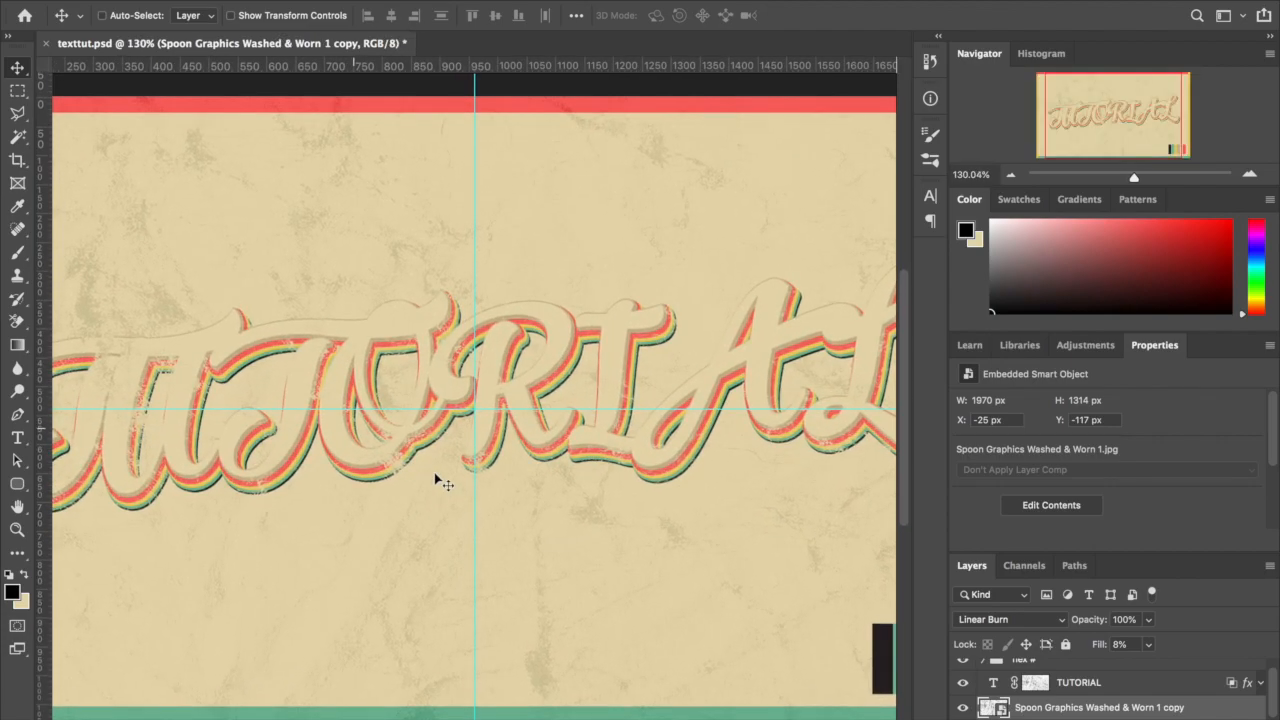
scroll(435, 480, down, 3)
scroll(983, 702, up, 1)
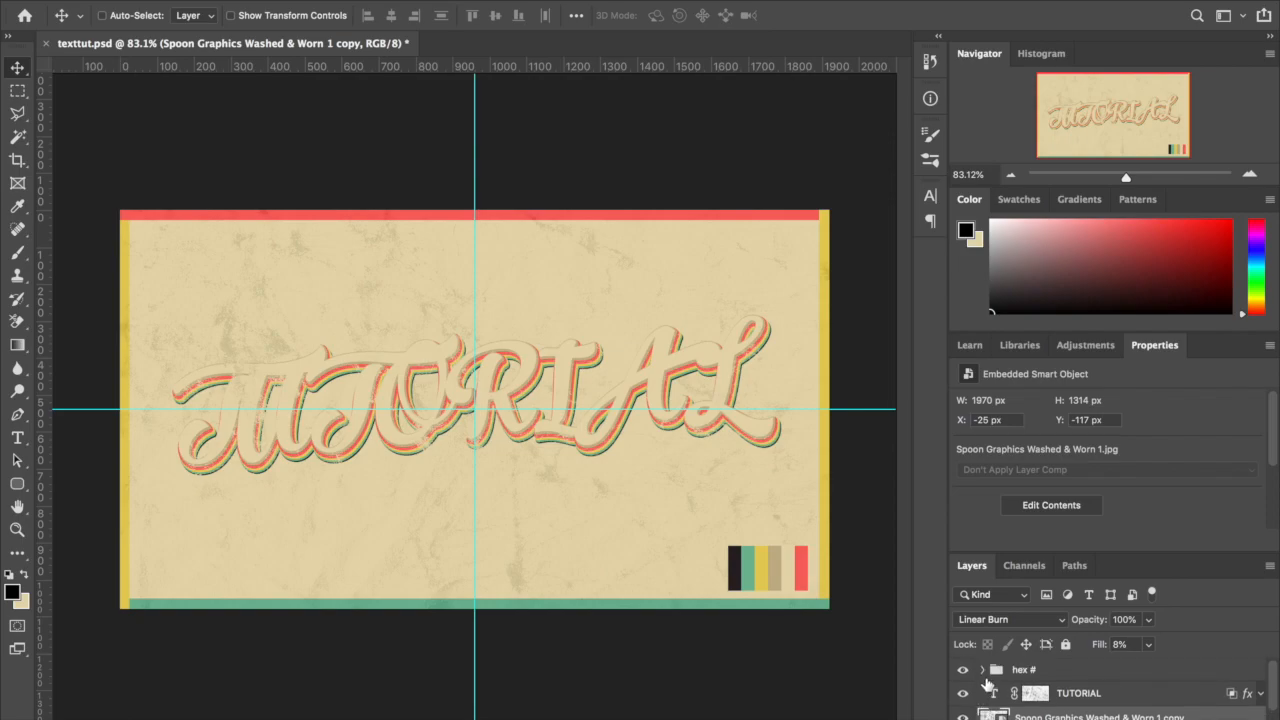
click(983, 669)
click(983, 669)
click(963, 670)
click(965, 673)
scroll(813, 606, up, 1)
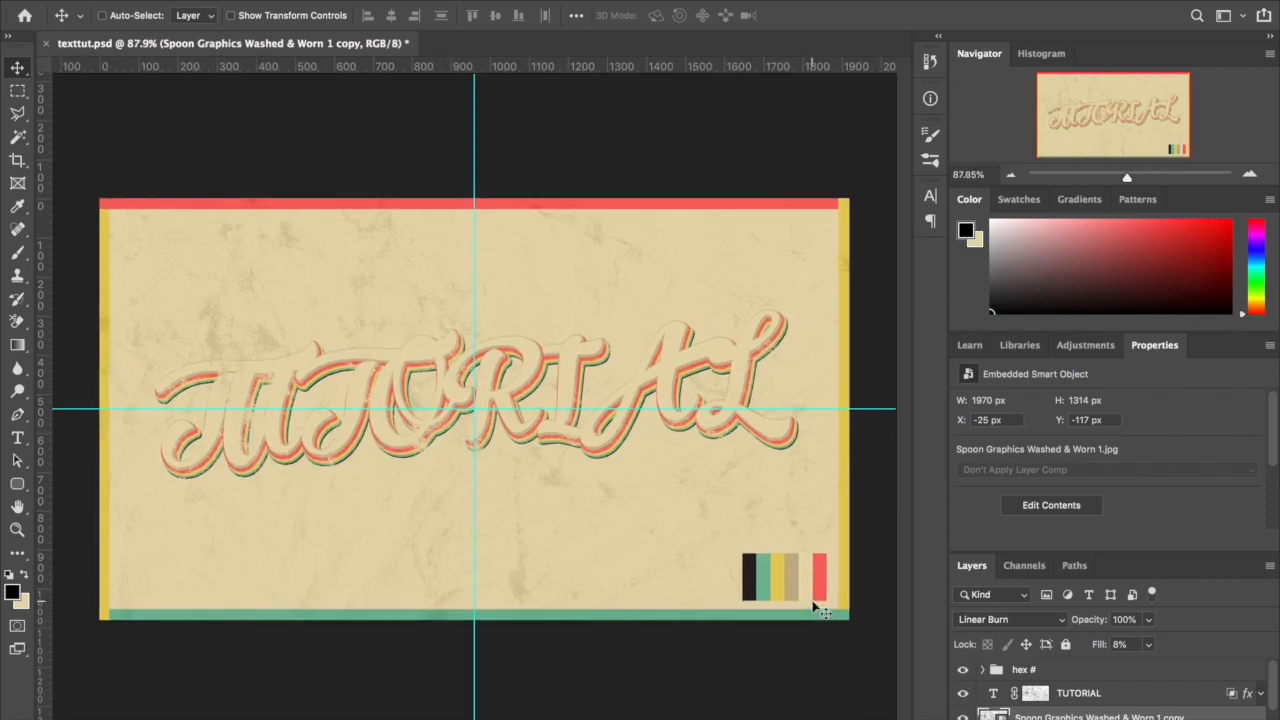
scroll(1015, 683, down, 1)
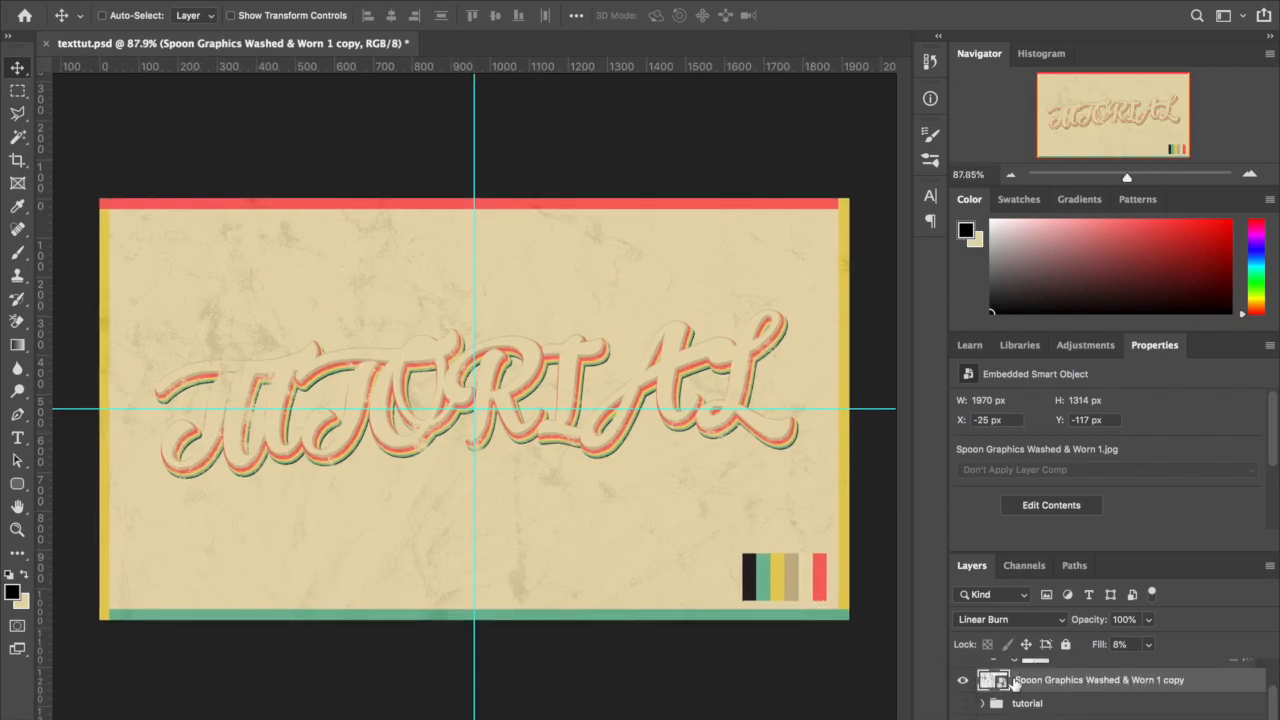